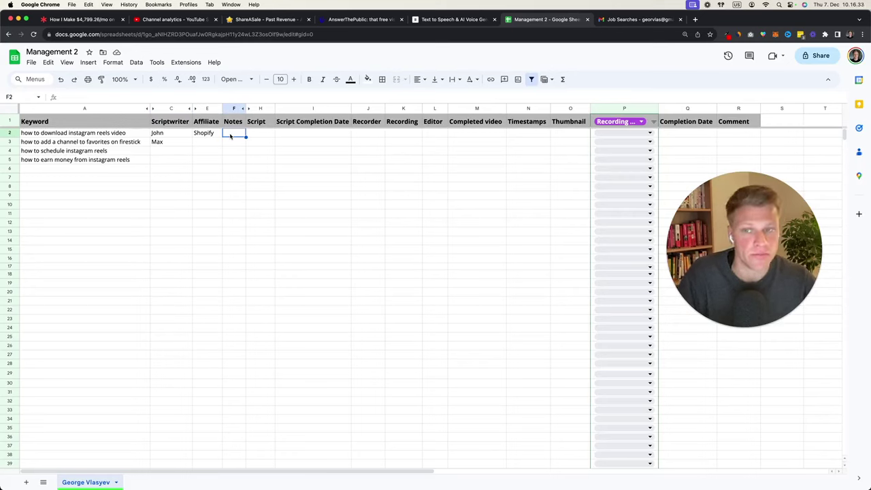
Review the keyword, scriptwriter, script and script completion date cells of the first video row
{"action": "left_click", "coordinate": [268, 138]}
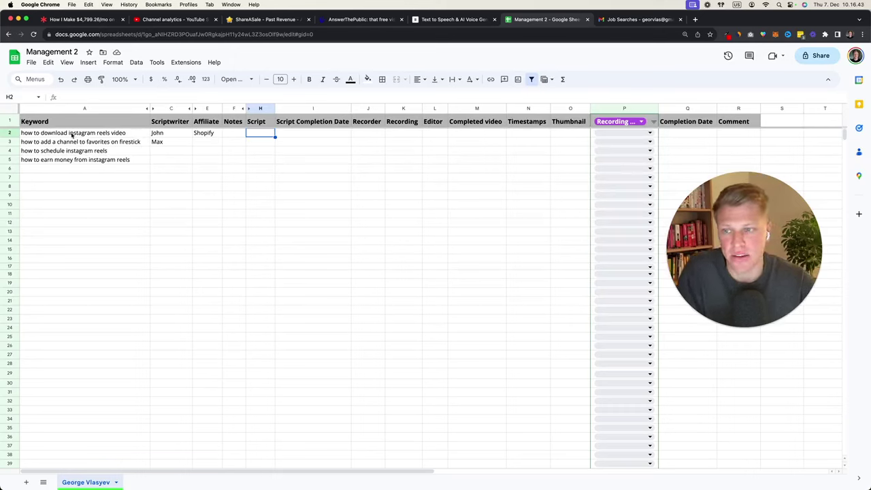
{"action": "left_click", "coordinate": [87, 135]}
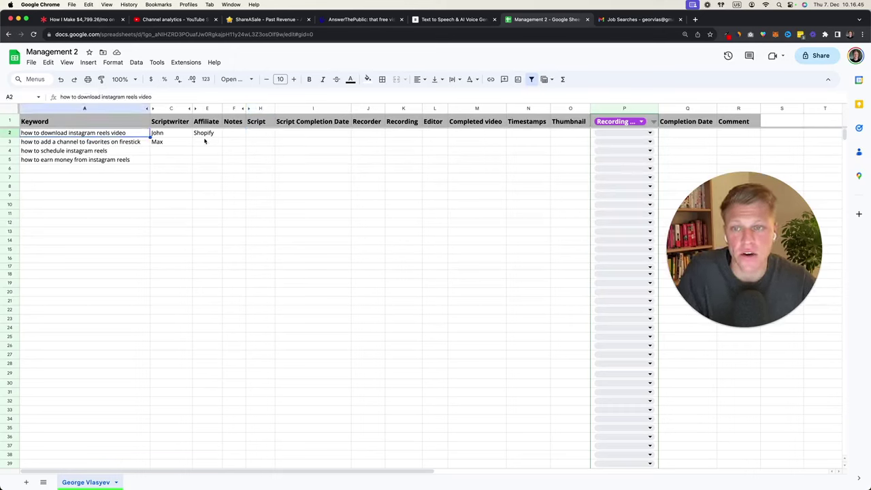
{"action": "left_click", "coordinate": [263, 134]}
{"action": "left_click", "coordinate": [159, 136]}
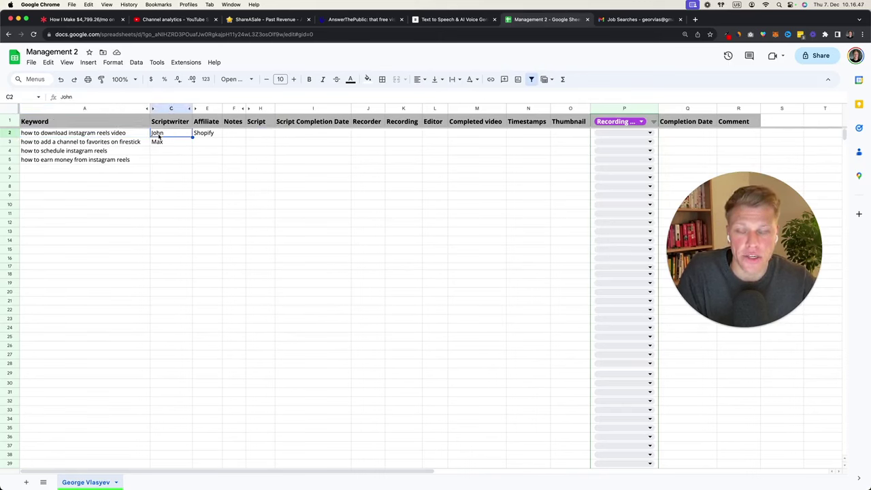
{"action": "left_click", "coordinate": [259, 136]}
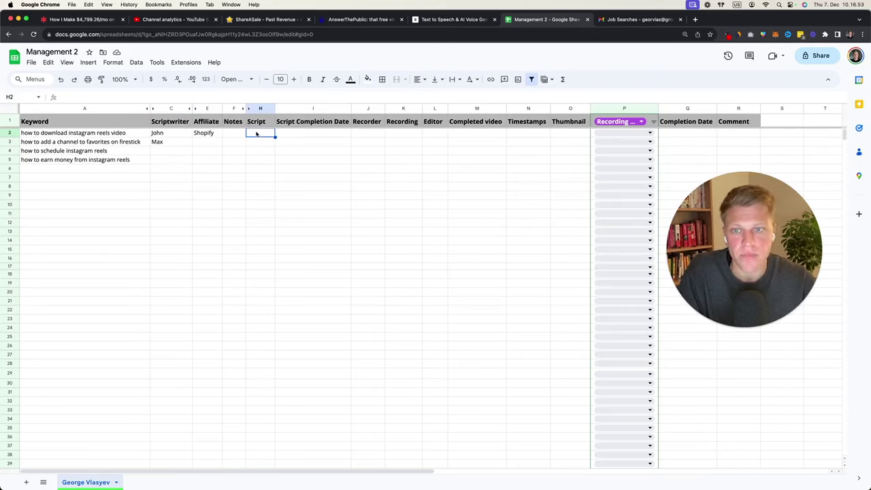
{"action": "left_click", "coordinate": [292, 136]}
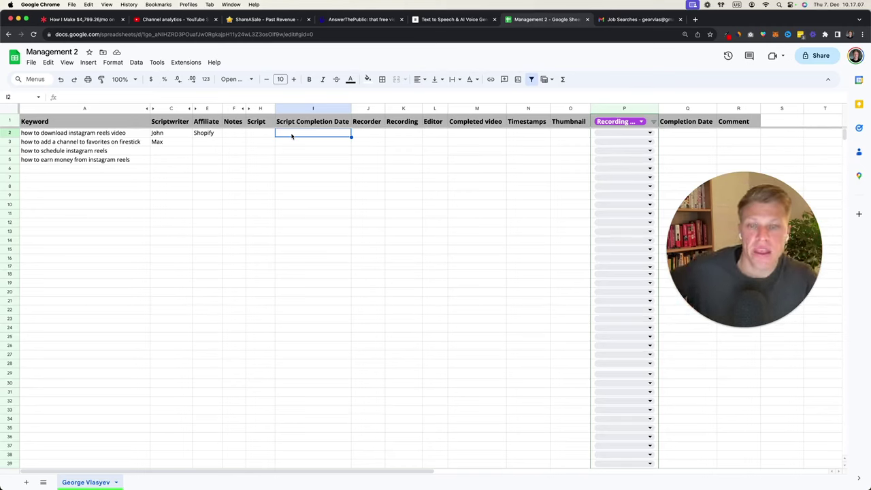
{"action": "left_click", "coordinate": [364, 133]}
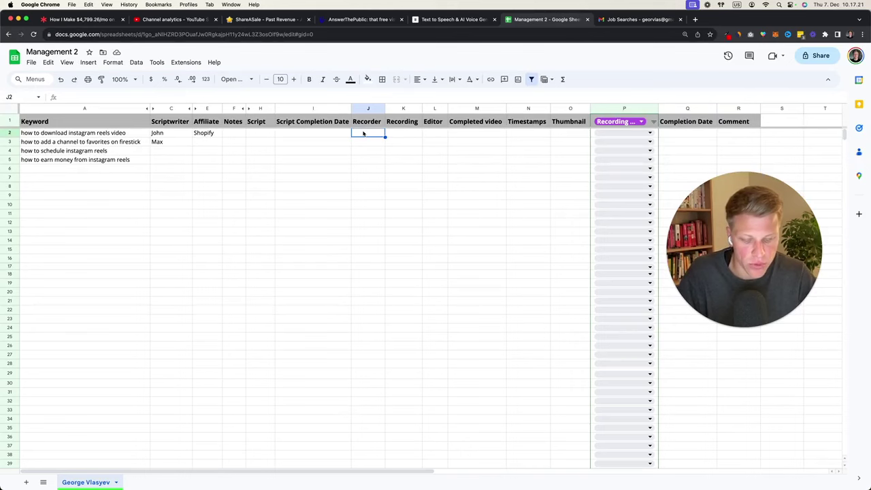
{"action": "type", "text": "Joy"}
{"action": "left_click", "coordinate": [388, 161]}
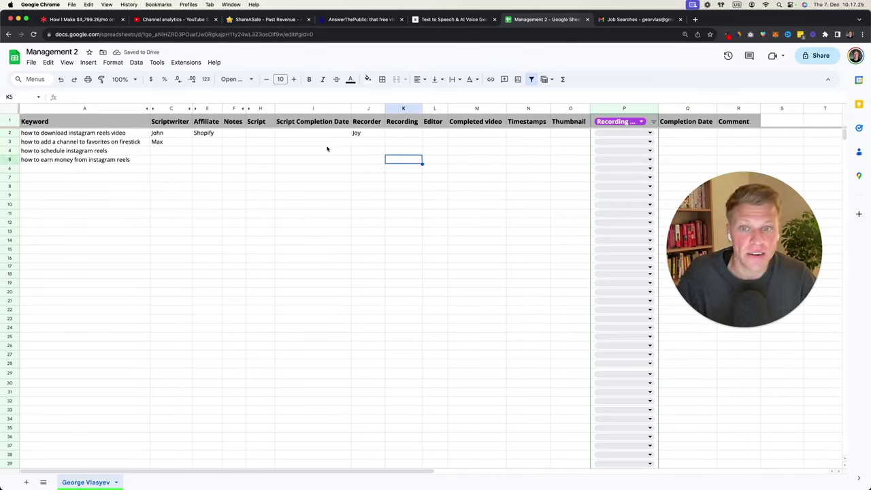
Replace the recorder assigned to the "how to download instagram reels video" row with a different first name
{"action": "left_click", "coordinate": [367, 134]}
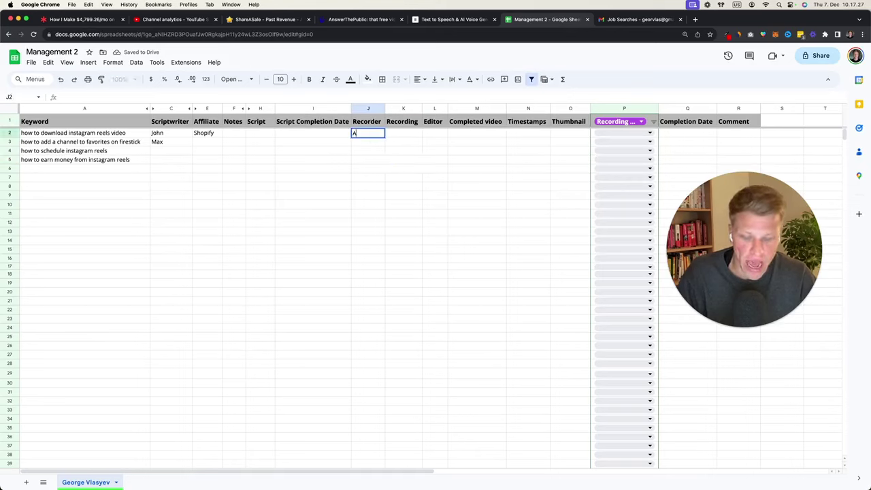
{"action": "type", "text": "Ana"}
{"action": "key", "text": "BackSpace"}
{"action": "type", "text": "na"}
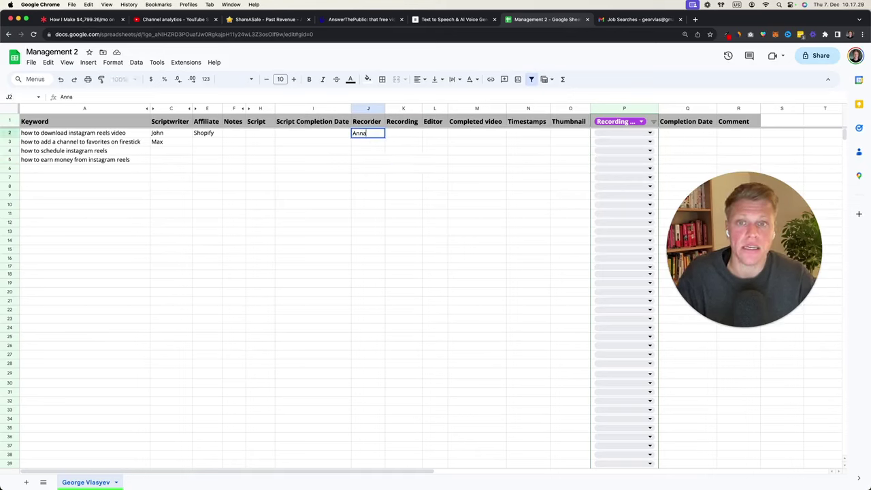
{"action": "left_click", "coordinate": [369, 150]}
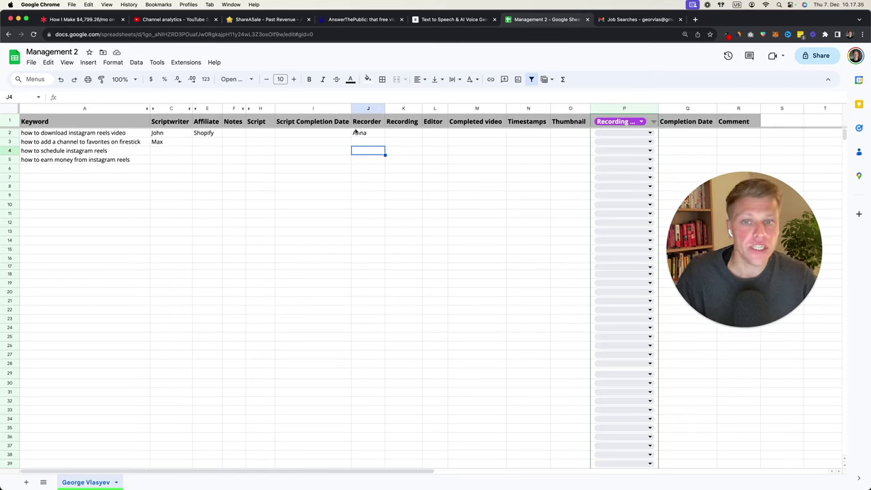
Enter the video editor's first name in the Editor column for the "how to download instagram reels video" row
{"action": "left_click", "coordinate": [358, 133]}
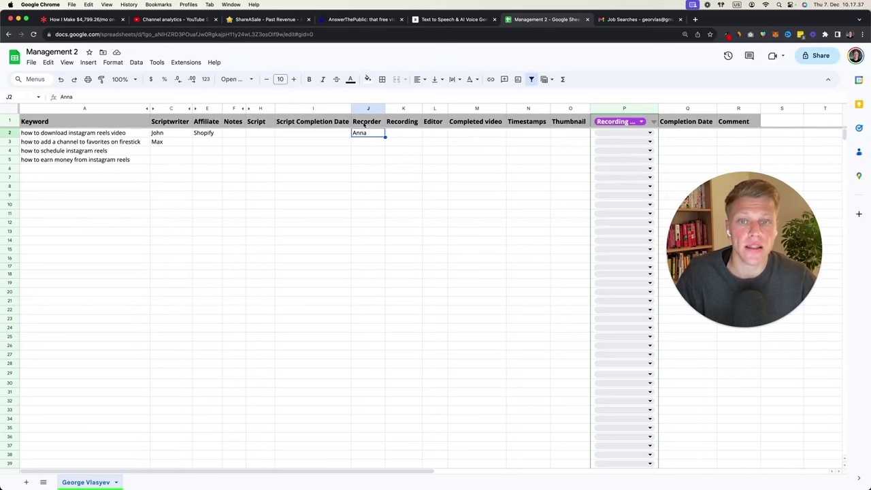
{"action": "left_click", "coordinate": [397, 135]}
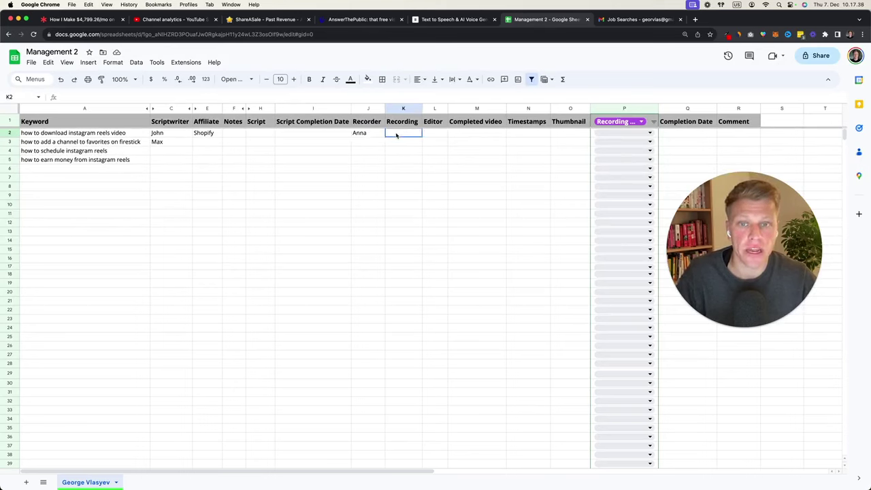
{"action": "left_click", "coordinate": [433, 135]}
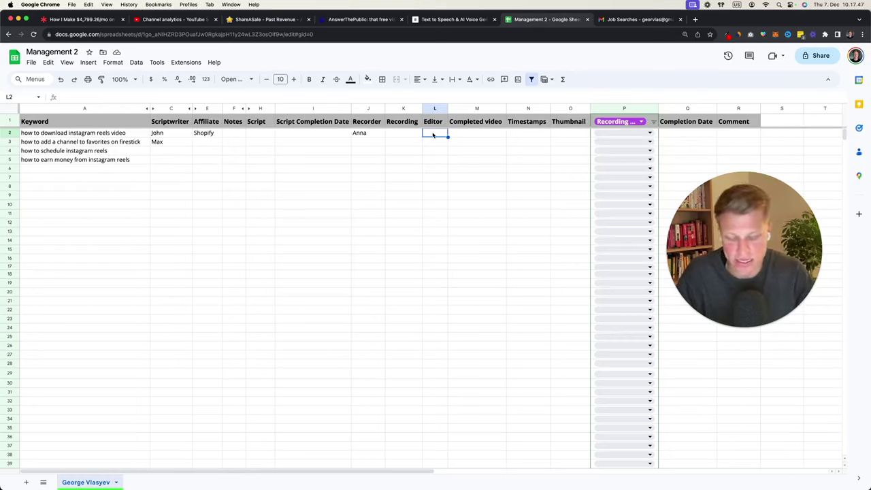
{"action": "type", "text": "Max"}
{"action": "left_click", "coordinate": [437, 181]}
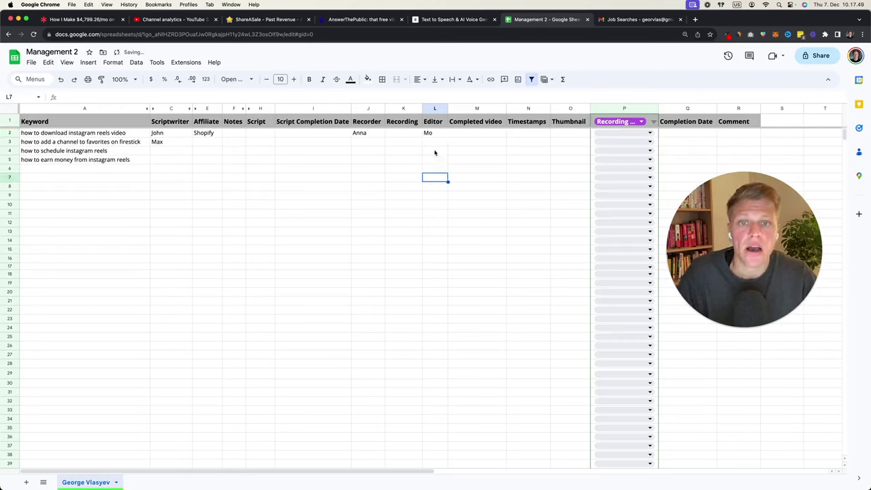
Review the recording, editor, completed video, timestamps and thumbnail cells of the first video row
{"action": "left_click", "coordinate": [404, 135]}
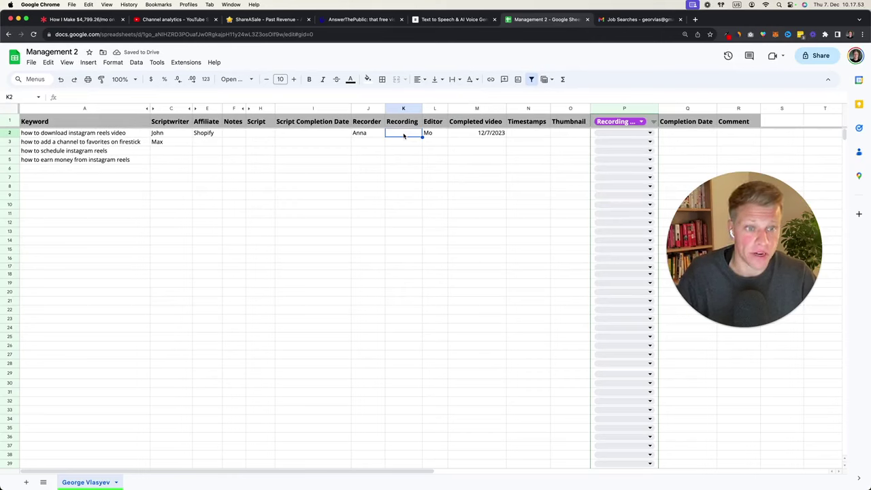
{"action": "left_click", "coordinate": [465, 136]}
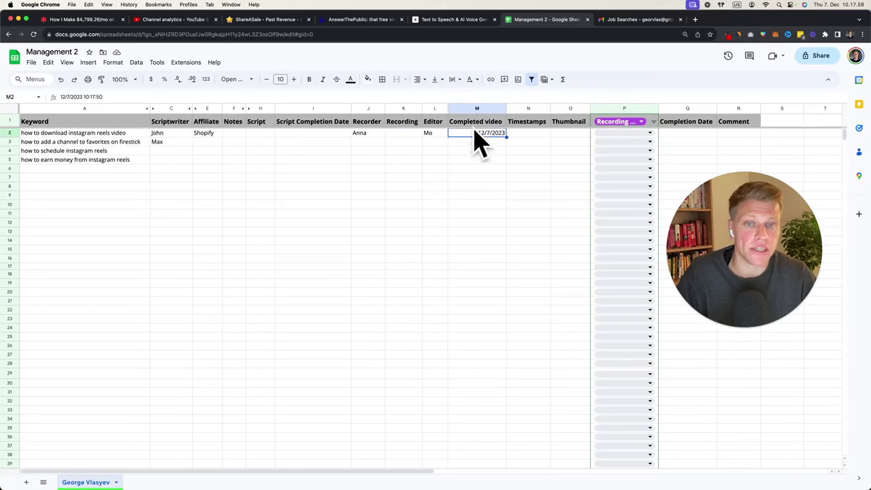
{"action": "left_click", "coordinate": [435, 134]}
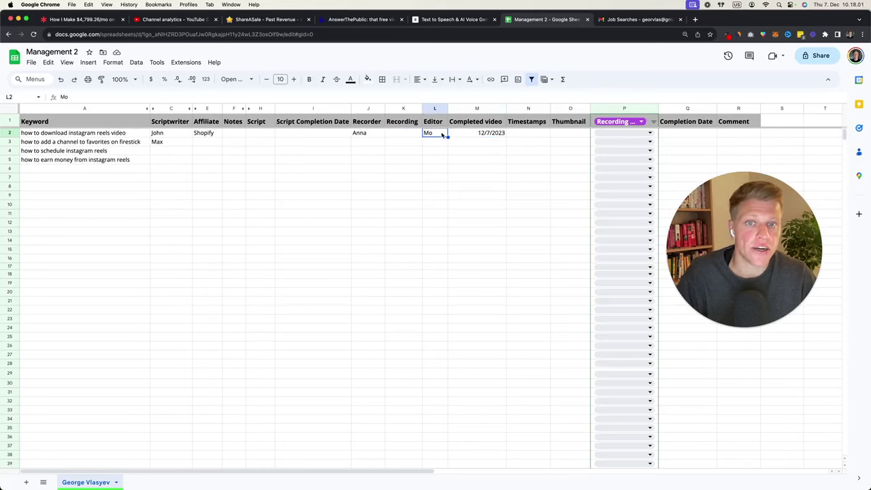
{"action": "left_click", "coordinate": [482, 133]}
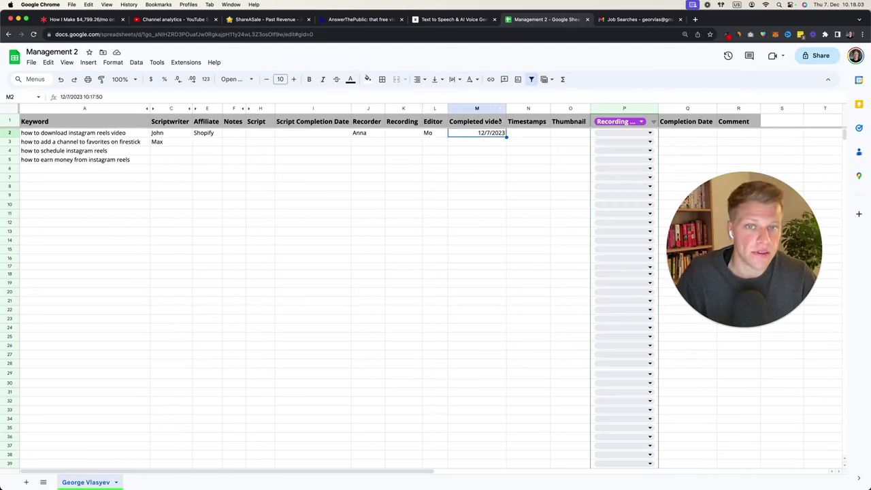
{"action": "left_click", "coordinate": [521, 136]}
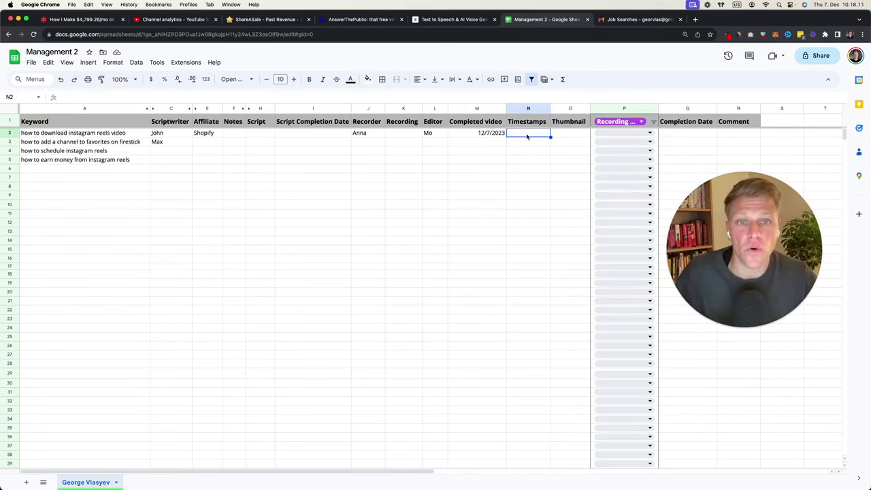
{"action": "key", "text": "Return"}
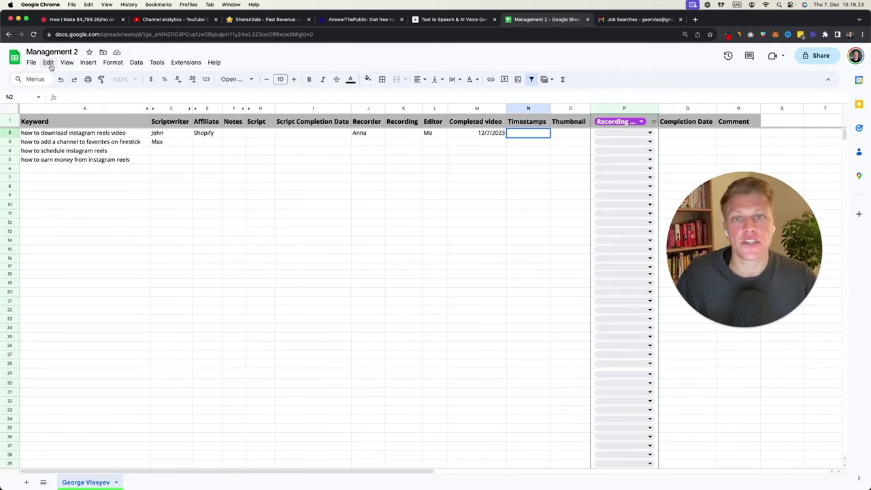
{"action": "left_click", "coordinate": [403, 222]}
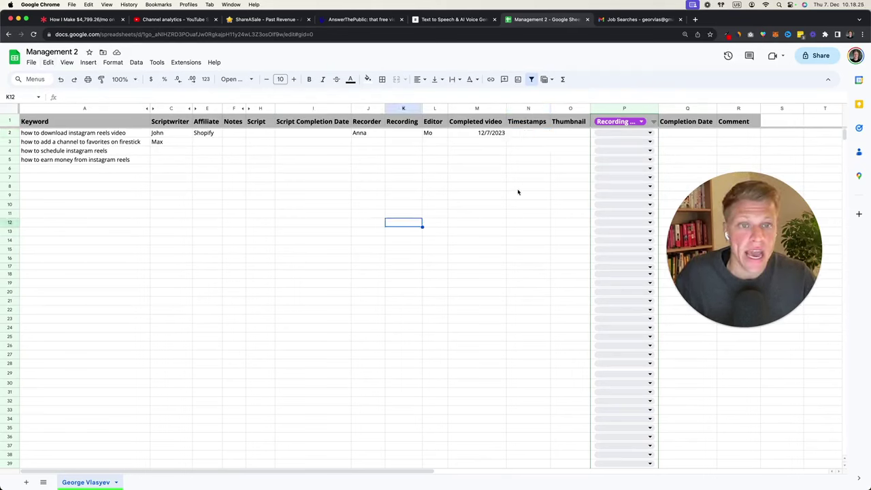
{"action": "left_click", "coordinate": [556, 134]}
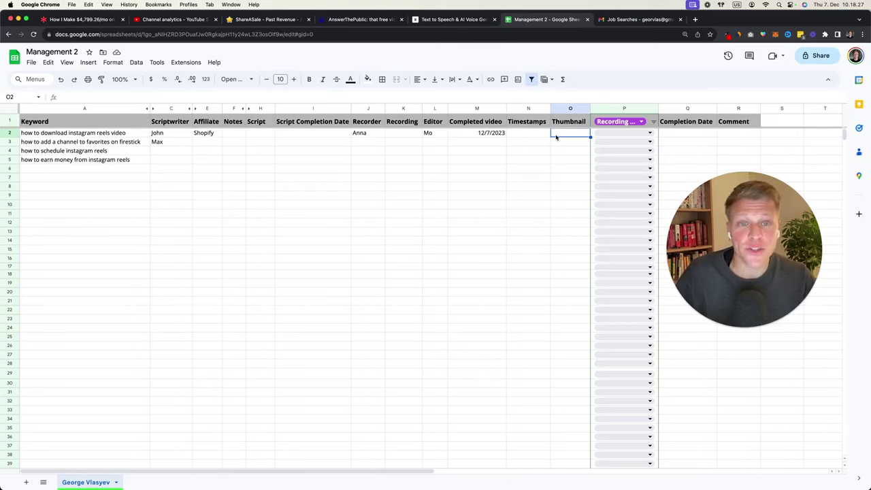
Set the status of the "how to download instagram reels video" row to Script Pending
{"action": "left_click", "coordinate": [610, 136]}
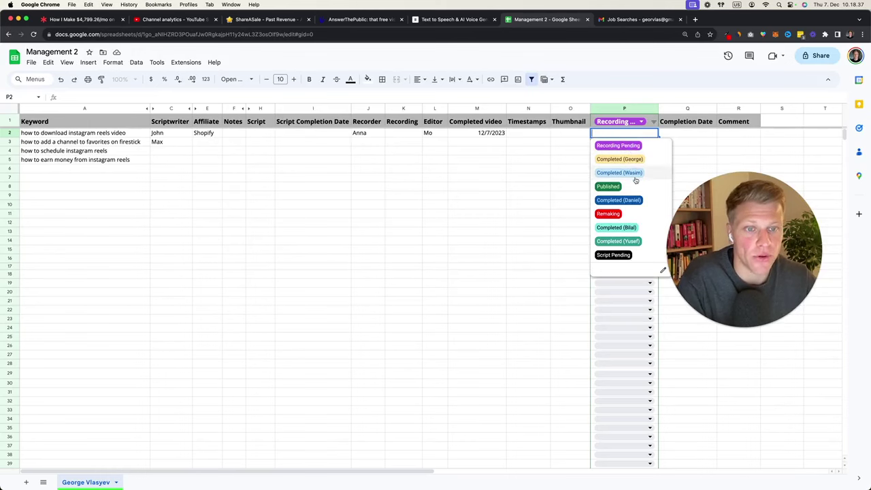
{"action": "left_click", "coordinate": [626, 257]}
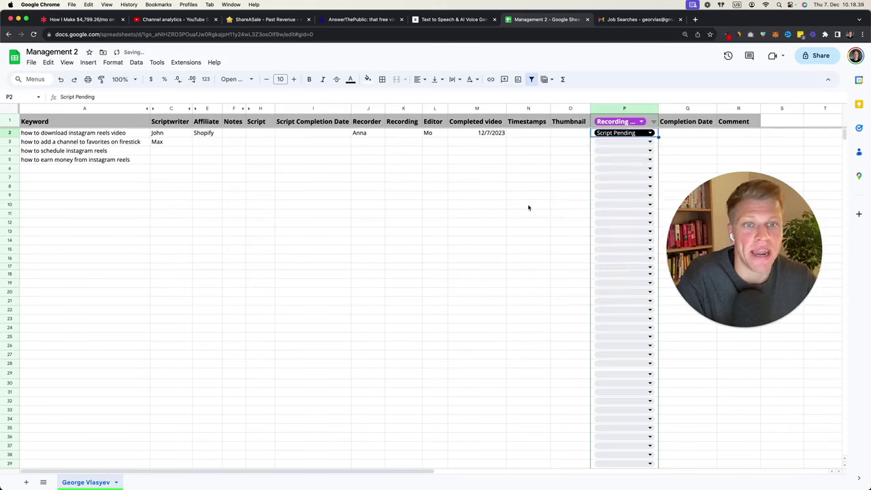
{"action": "left_click", "coordinate": [530, 207]}
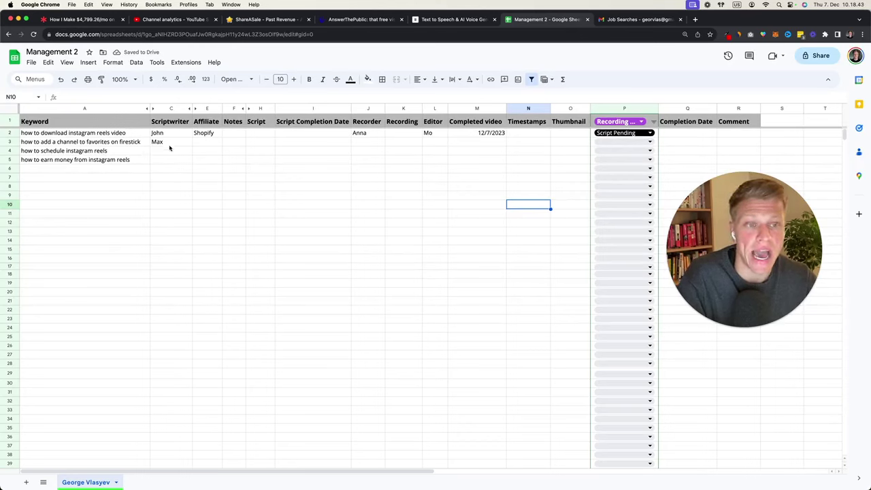
{"action": "left_click", "coordinate": [77, 172]}
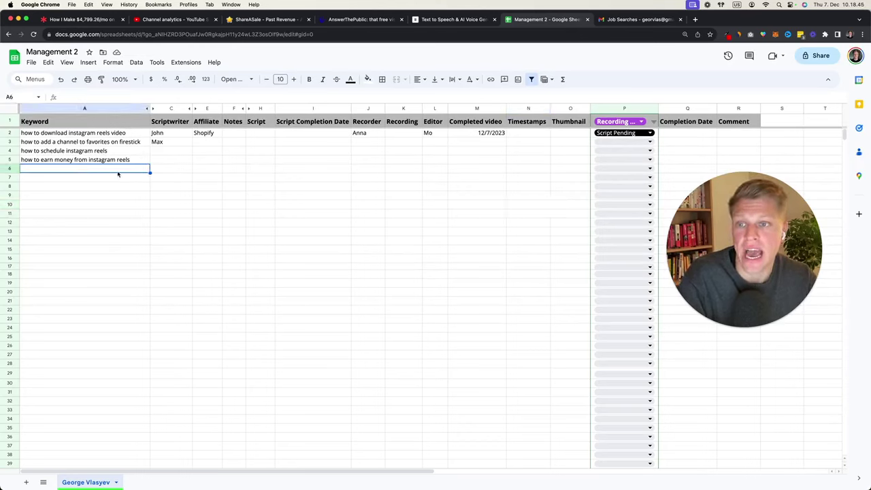
{"action": "left_click", "coordinate": [170, 171]}
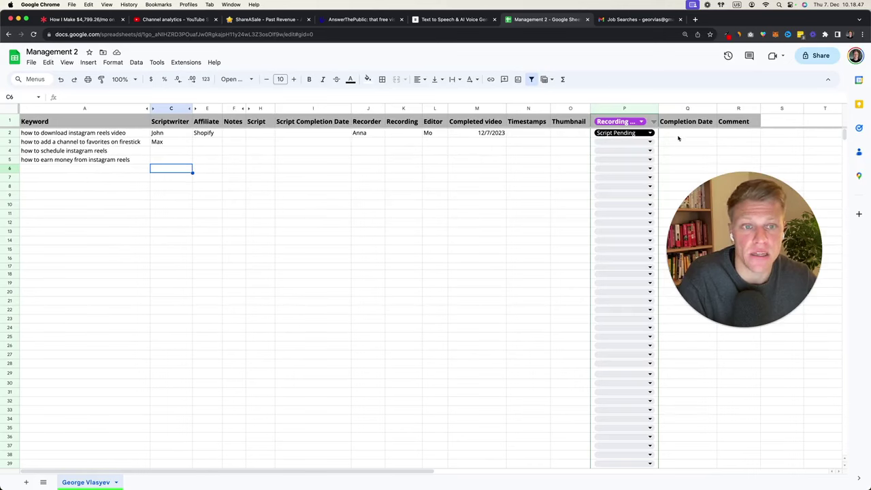
Try three different team members' Completed statuses in succession on the first video row
{"action": "double_click", "coordinate": [632, 133]}
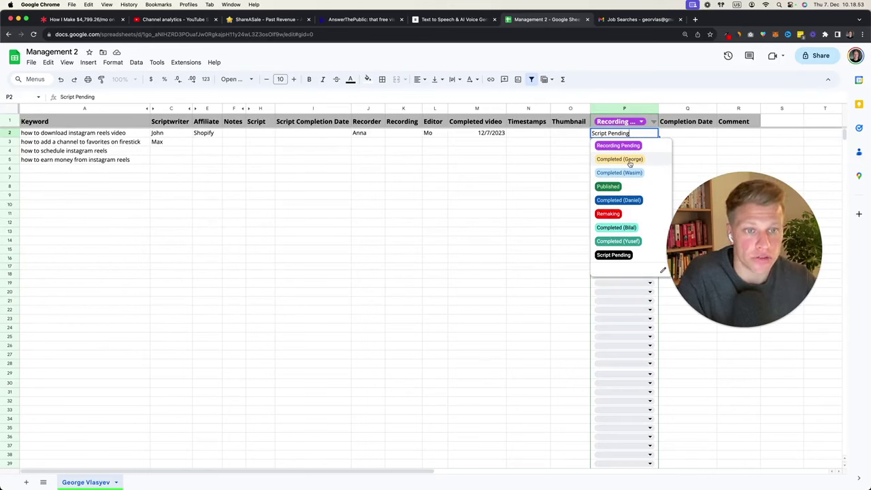
{"action": "left_click", "coordinate": [629, 162]}
{"action": "left_click", "coordinate": [633, 133]}
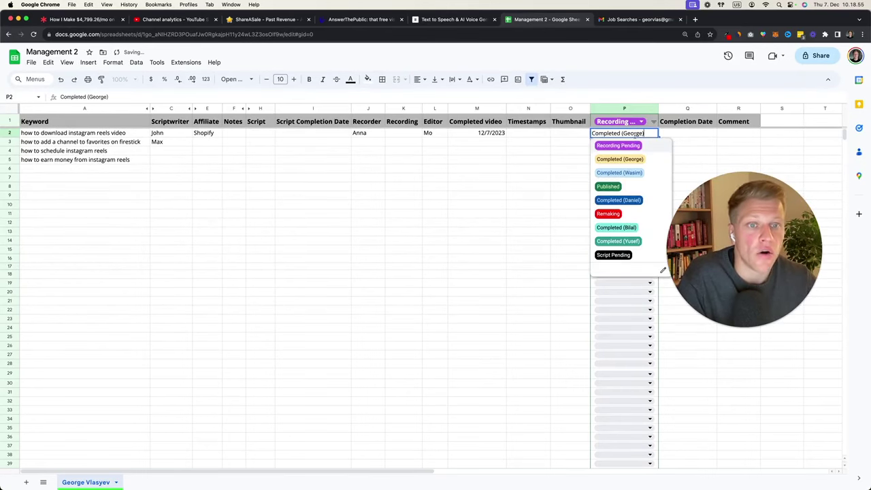
{"action": "left_click", "coordinate": [632, 201]}
{"action": "left_click", "coordinate": [646, 134]}
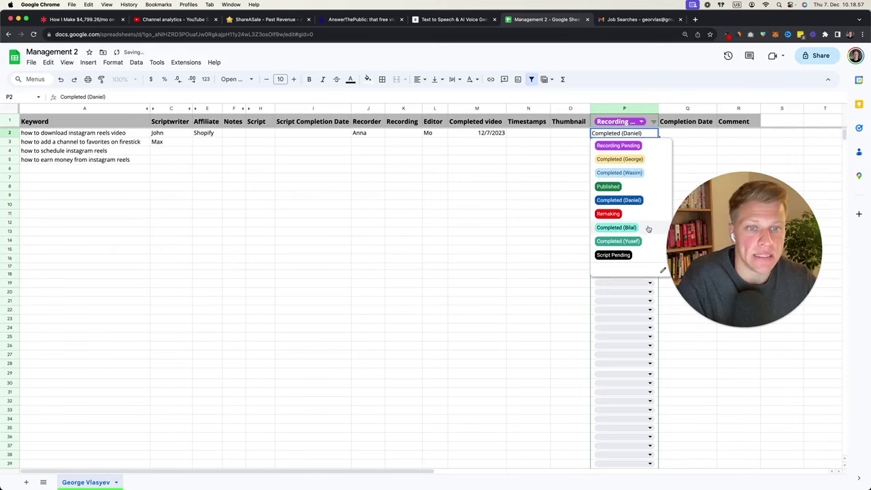
{"action": "left_click", "coordinate": [647, 228]}
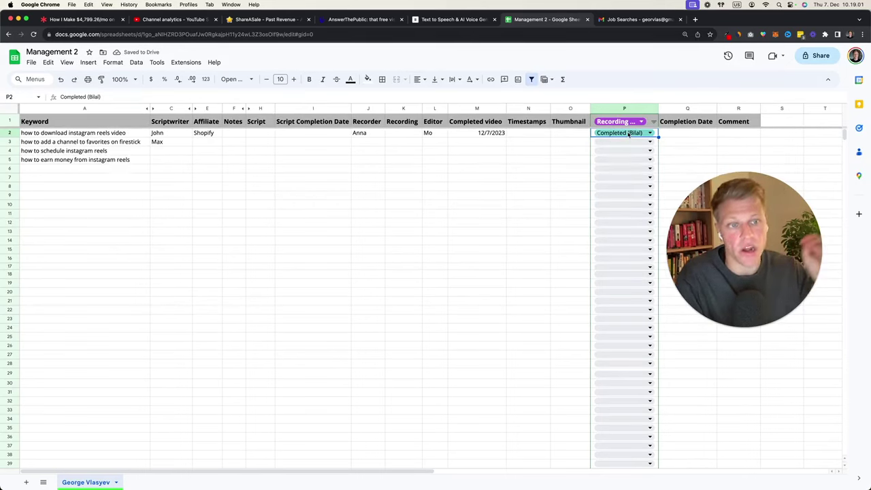
Set the status of the first video row to Recording Pending
{"action": "double_click", "coordinate": [628, 134]}
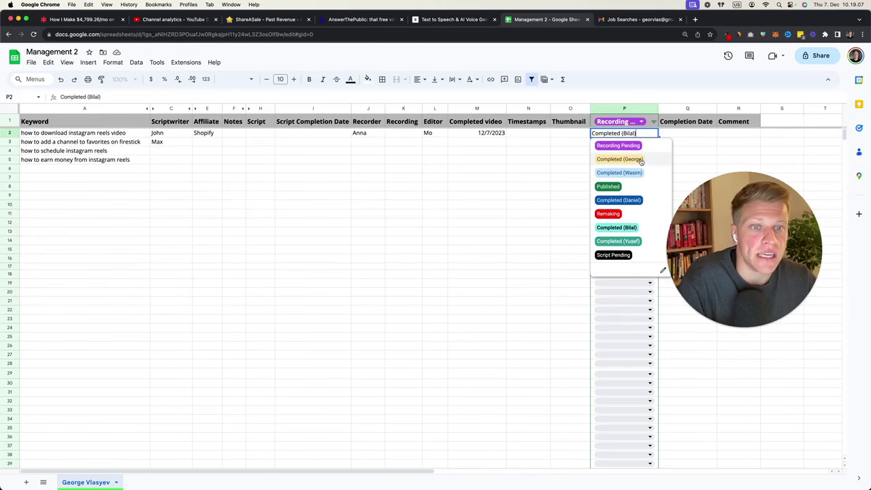
{"action": "left_click", "coordinate": [631, 145]}
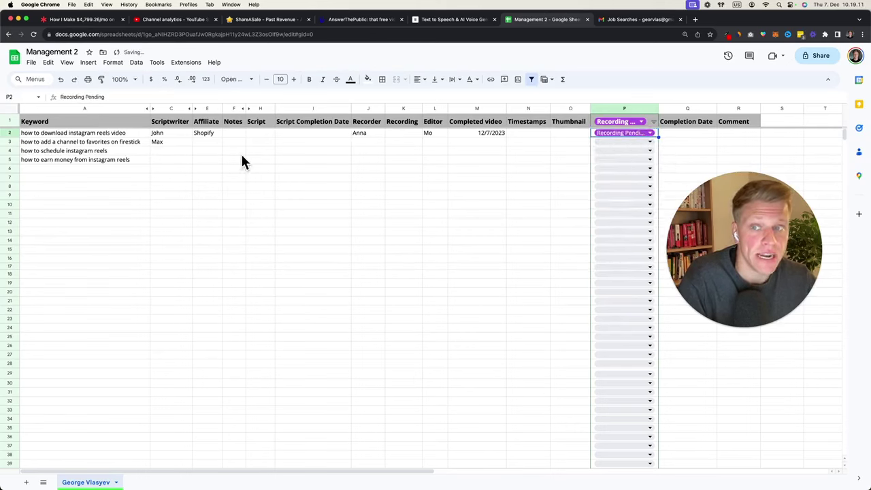
Set the status of the first video row to the first team member's Completed option
{"action": "left_click", "coordinate": [364, 134]}
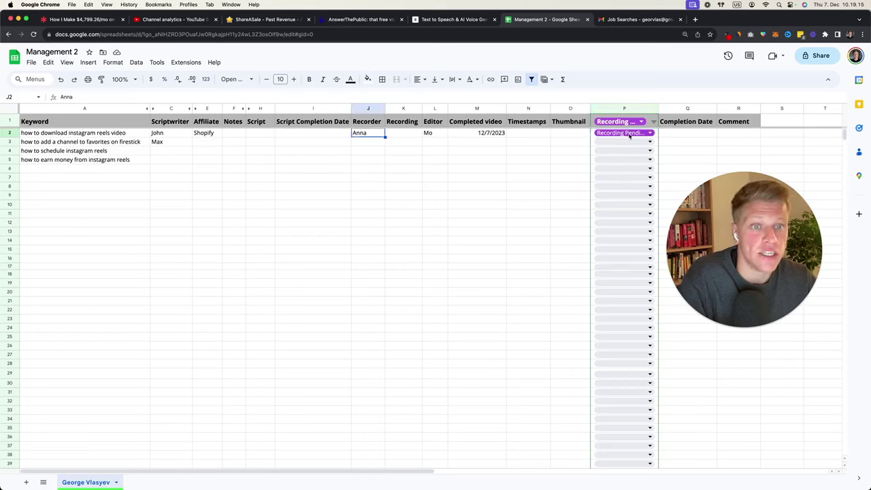
{"action": "left_click", "coordinate": [604, 133]}
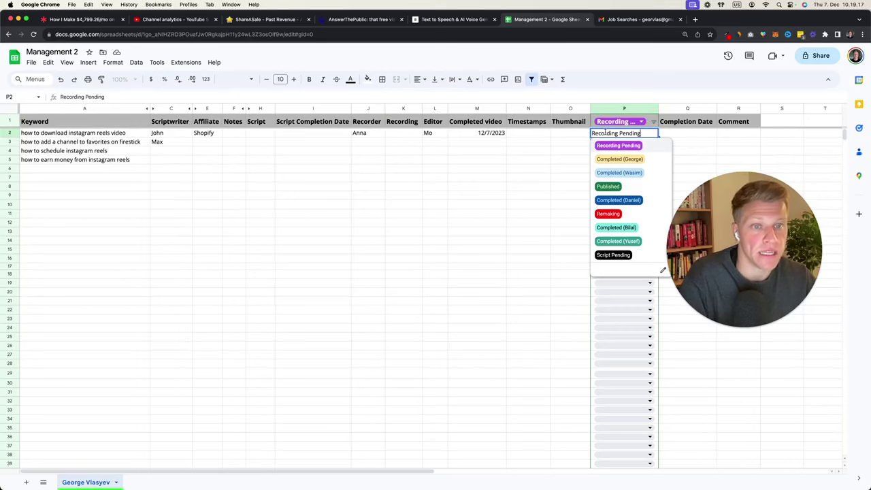
{"action": "left_click", "coordinate": [617, 159]}
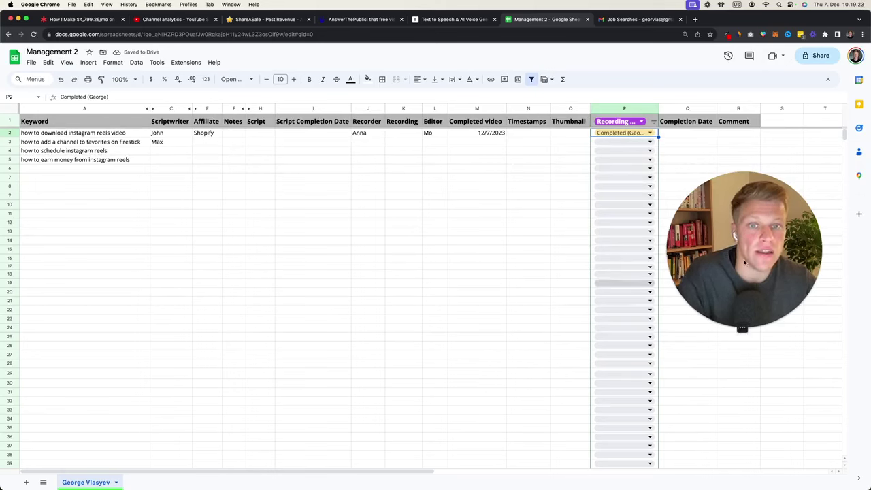
{"action": "left_click", "coordinate": [647, 133]}
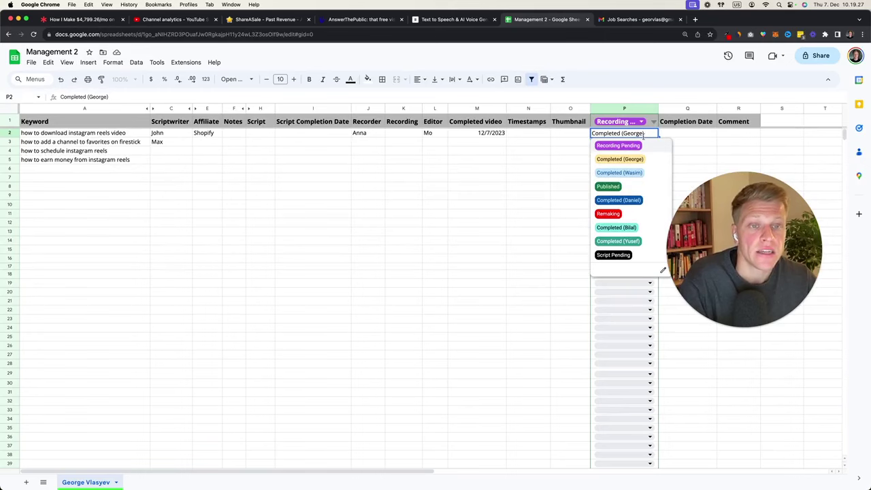
{"action": "left_click", "coordinate": [372, 187]}
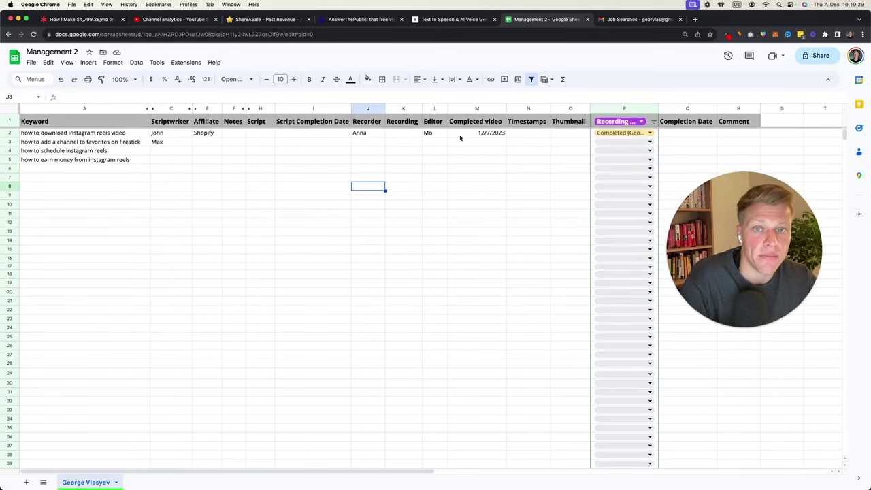
Set the status of the "how to download instagram reels video" row to Published
{"action": "left_click", "coordinate": [643, 132]}
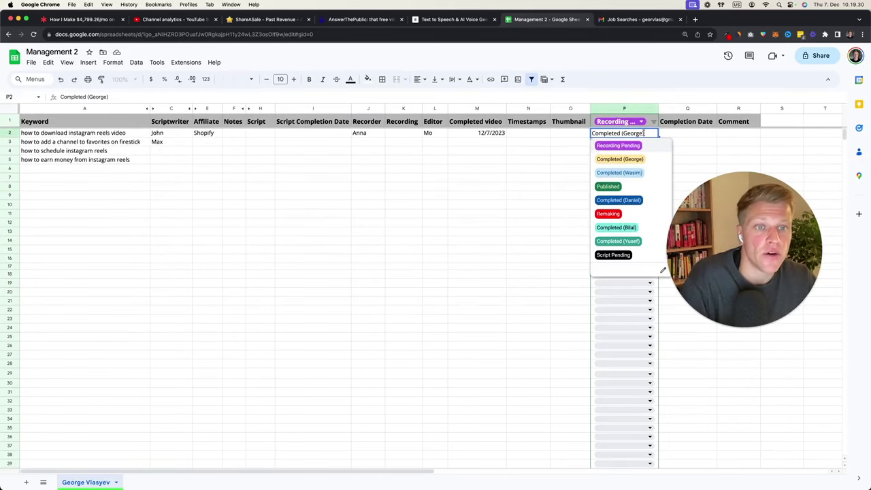
{"action": "left_click", "coordinate": [609, 186]}
{"action": "left_click", "coordinate": [534, 177]}
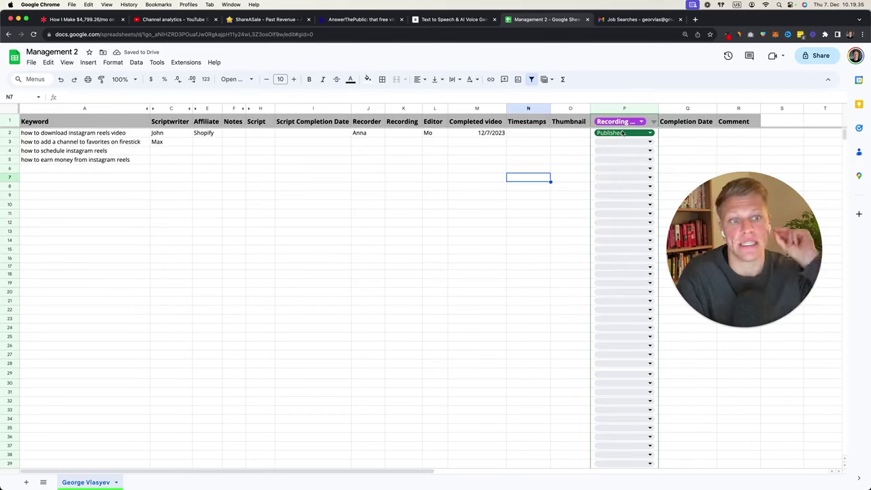
{"action": "left_click", "coordinate": [542, 152]}
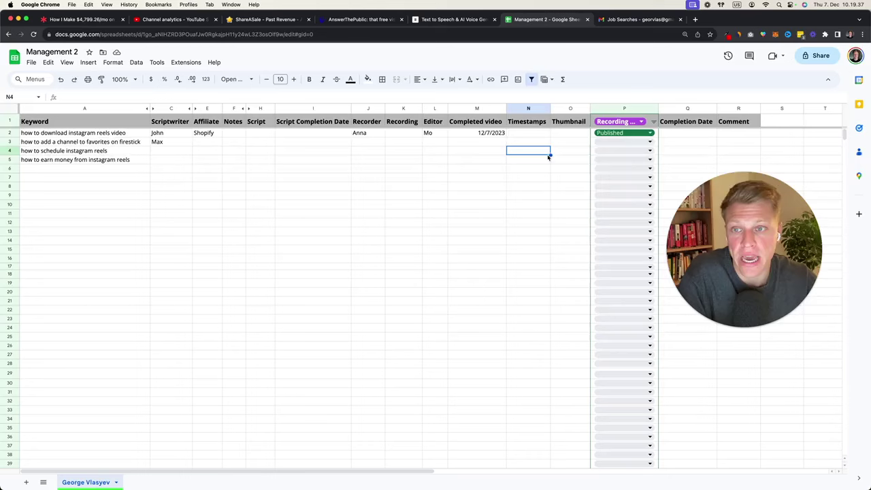
Check the Completion Date and Comment cells of the first video row, and switch to the Lucidspark board's Tools list
{"action": "left_click", "coordinate": [710, 138]}
{"action": "left_click", "coordinate": [737, 137]}
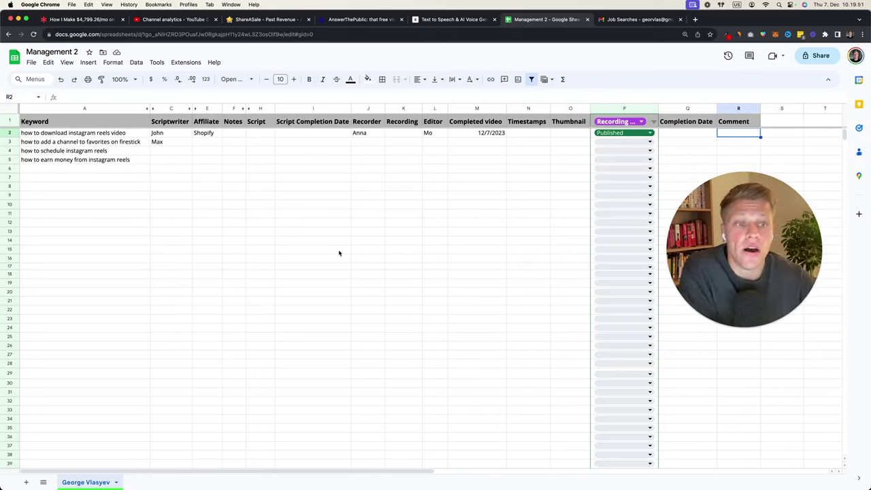
{"action": "left_click", "coordinate": [82, 19]}
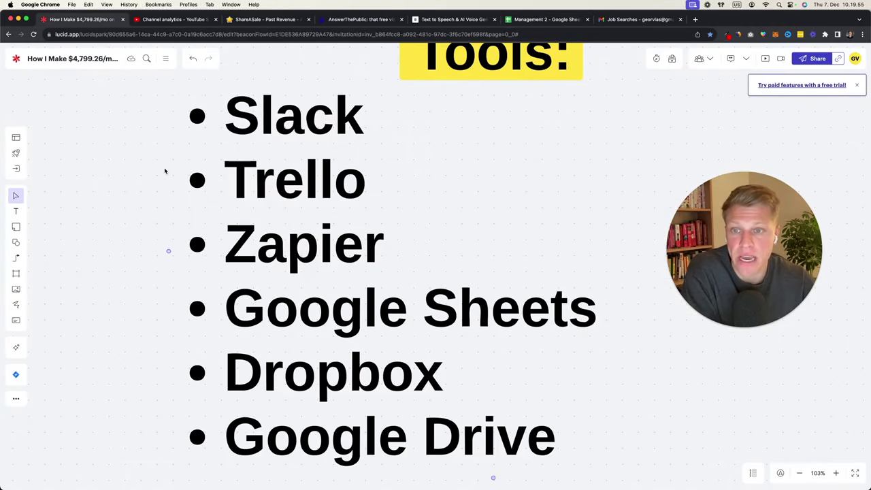
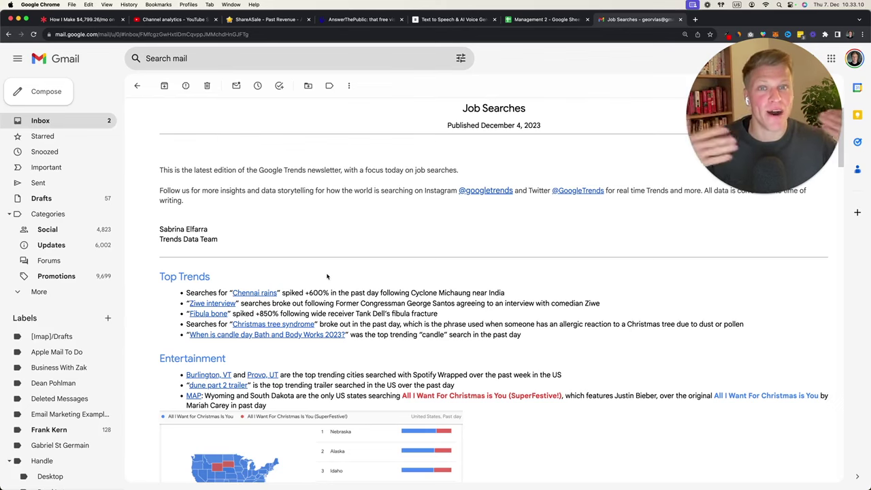
Read through the Top Trends and Entertainment sections of the Google Trends newsletter down to Lifestyle
{"action": "scroll", "coordinate": [326, 276], "scroll_direction": "down", "scroll_amount": 2}
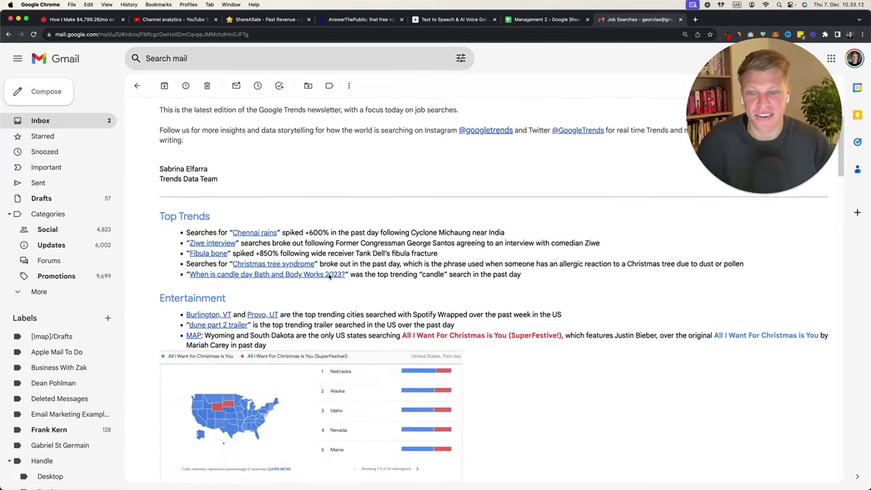
{"action": "scroll", "coordinate": [280, 309], "scroll_direction": "down", "scroll_amount": 1}
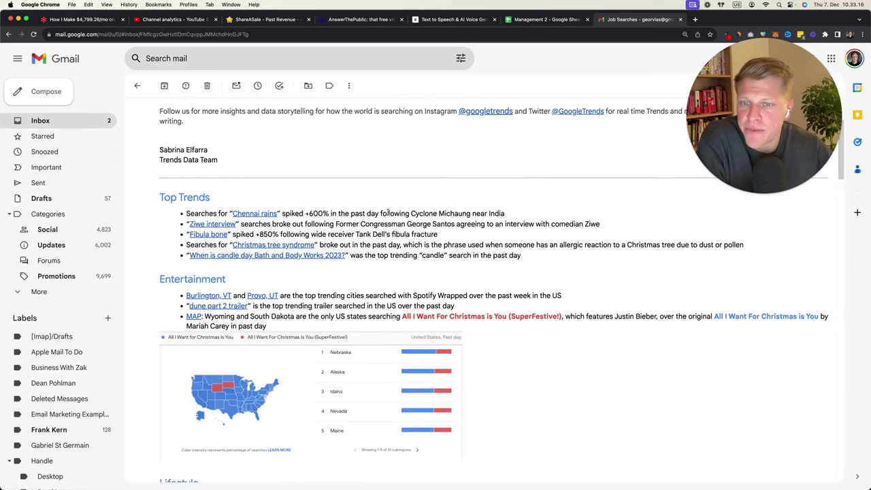
{"action": "left_click_drag", "start_coordinate": [388, 213], "coordinate": [407, 265]}
{"action": "left_click", "coordinate": [404, 265]}
{"action": "scroll", "coordinate": [375, 274], "scroll_direction": "down", "scroll_amount": 8}
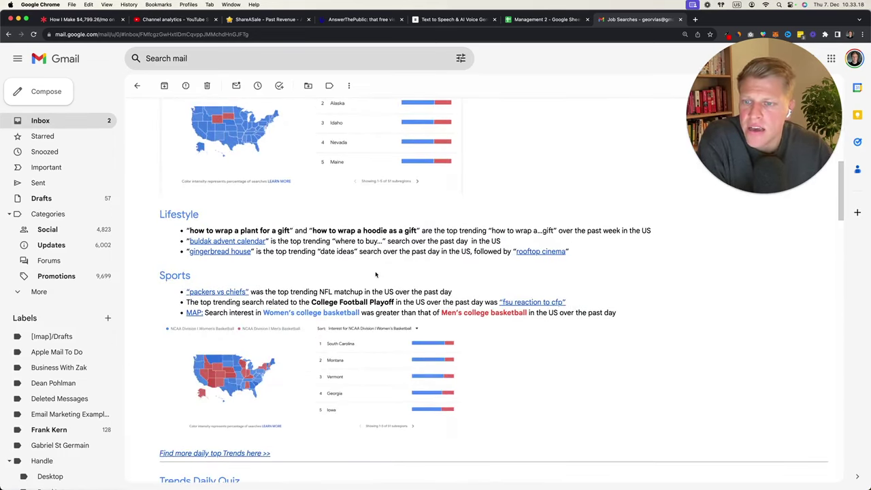
Examine the trending "how to wrap a...gift" searches in the newsletter's Lifestyle section, highlighting the plant and hoodie examples
{"action": "left_click_drag", "start_coordinate": [189, 230], "coordinate": [552, 232]}
{"action": "left_click", "coordinate": [507, 239]}
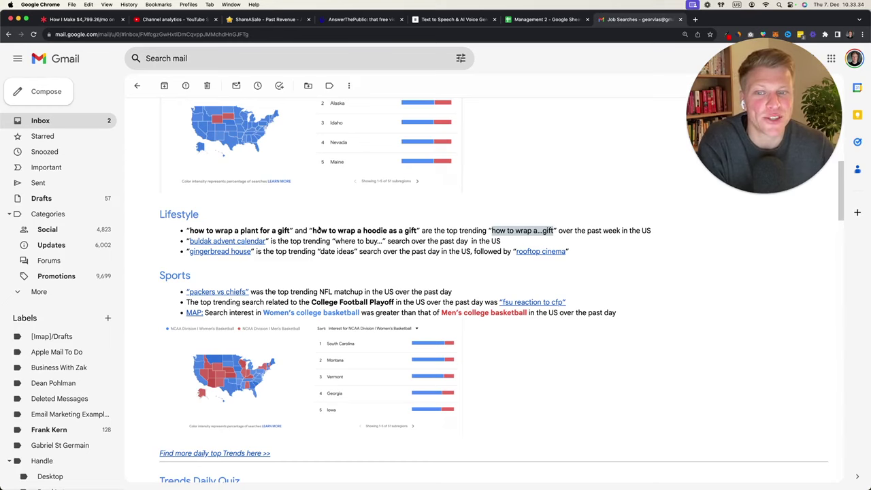
{"action": "double_click", "coordinate": [379, 231]}
{"action": "double_click", "coordinate": [246, 231]}
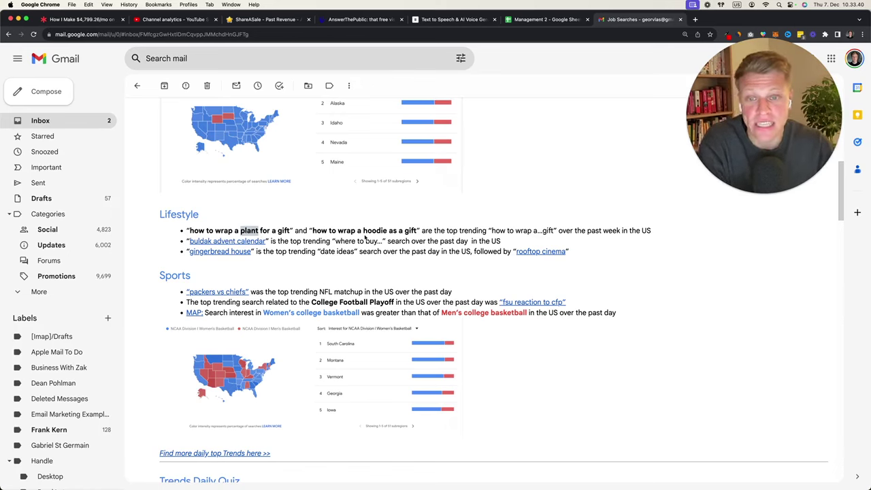
{"action": "left_click_drag", "start_coordinate": [491, 231], "coordinate": [557, 232]}
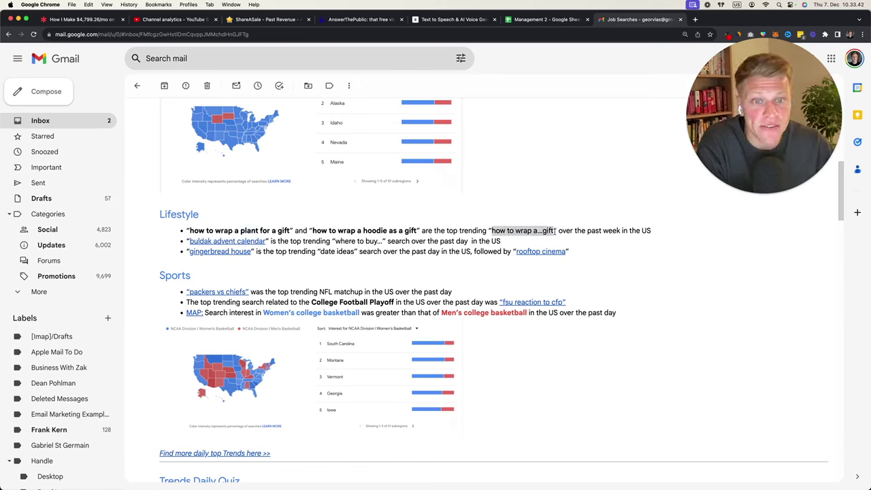
{"action": "left_click", "coordinate": [542, 239]}
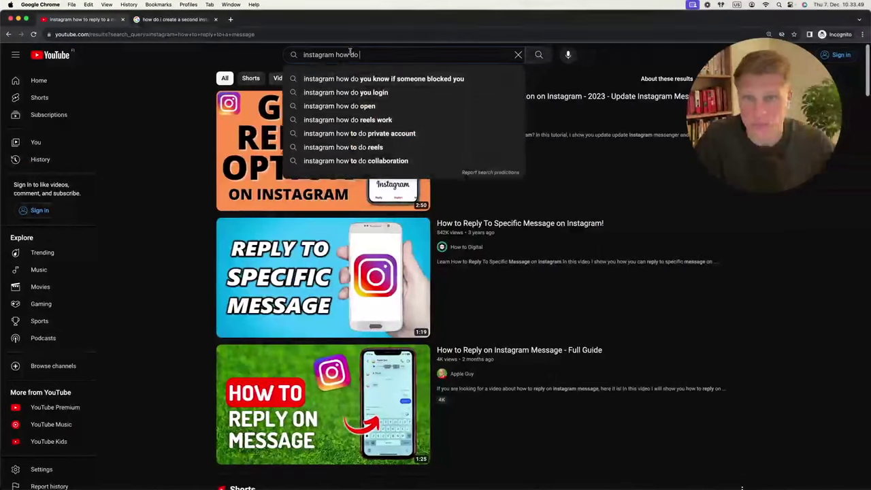
Replace the search query with "how to wrap a _ gift" to bring up suggestions, and place the cursor at the blank
{"action": "key", "text": "super+a"}
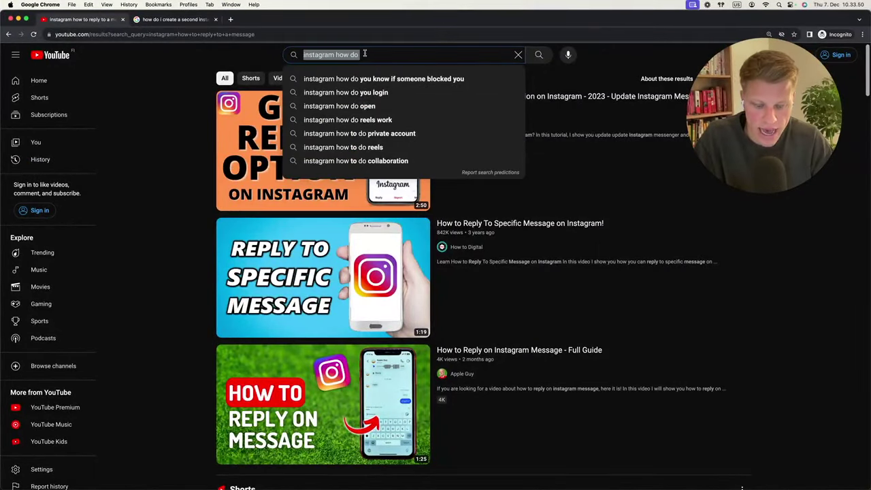
{"action": "type", "text": "how to wrap a"}
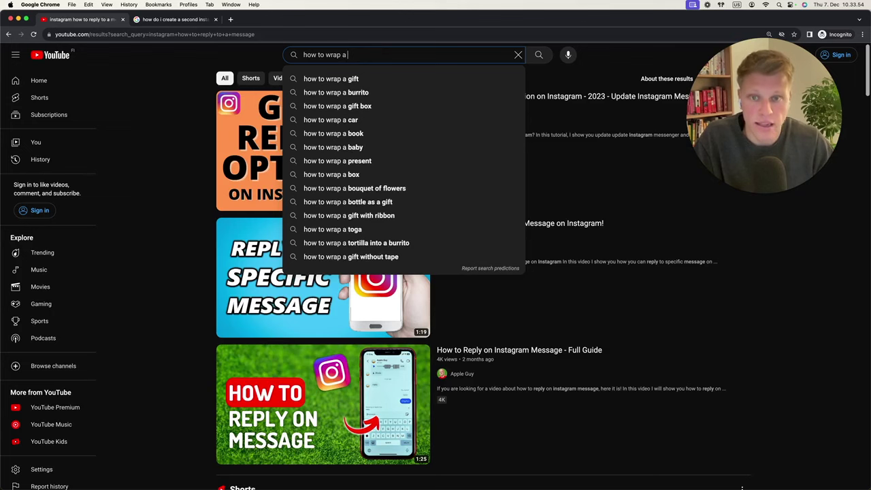
{"action": "type", "text": " _ gift"}
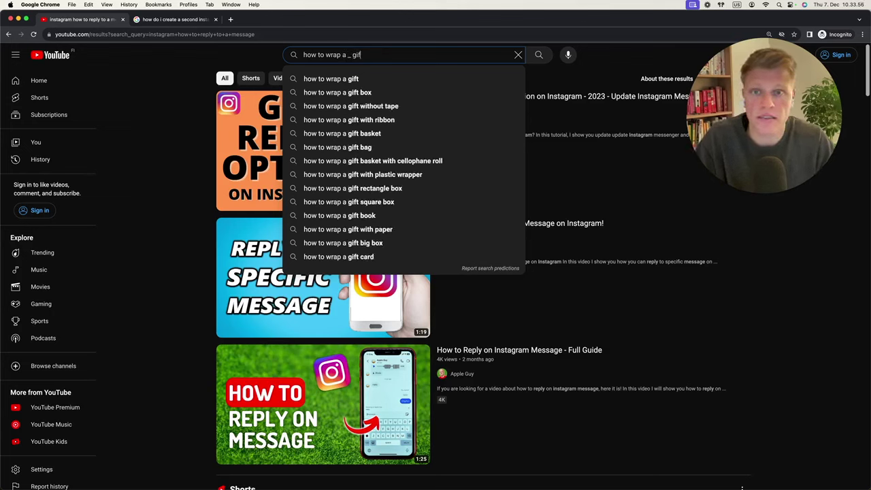
{"action": "key", "text": "Left"}
{"action": "key", "text": "Left"}
{"action": "key", "text": "Left"}
{"action": "key", "text": "Left"}
{"action": "key", "text": "BackSpace"}
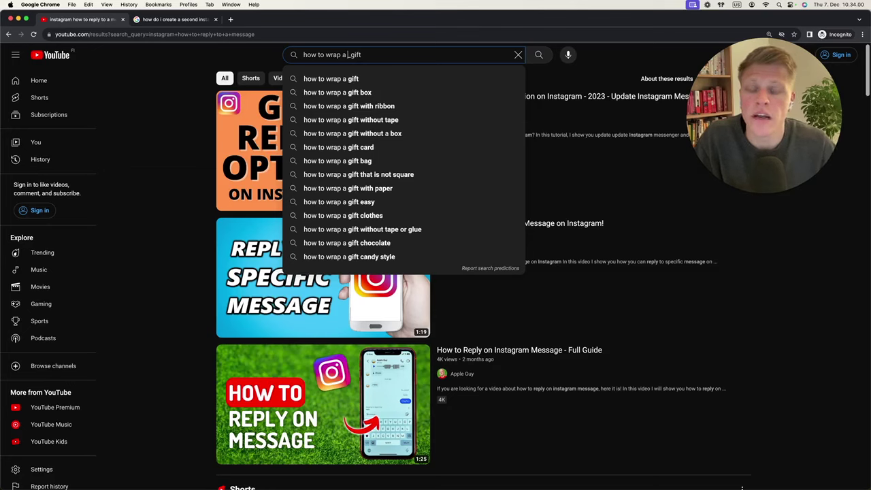
Try the letters a and d in place of the blank, and shorten the query to "how to wrap a d"
{"action": "key", "text": "BackSpace"}
{"action": "type", "text": "a"}
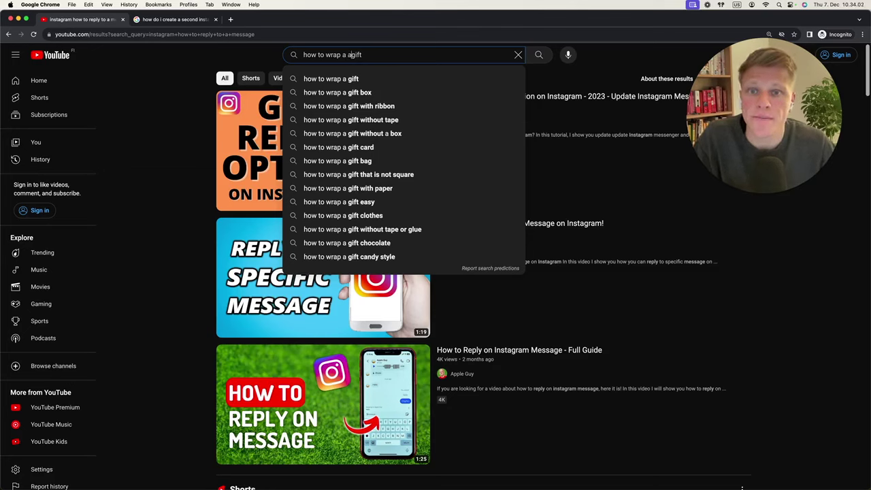
{"action": "key", "text": "BackSpace"}
{"action": "type", "text": "d"}
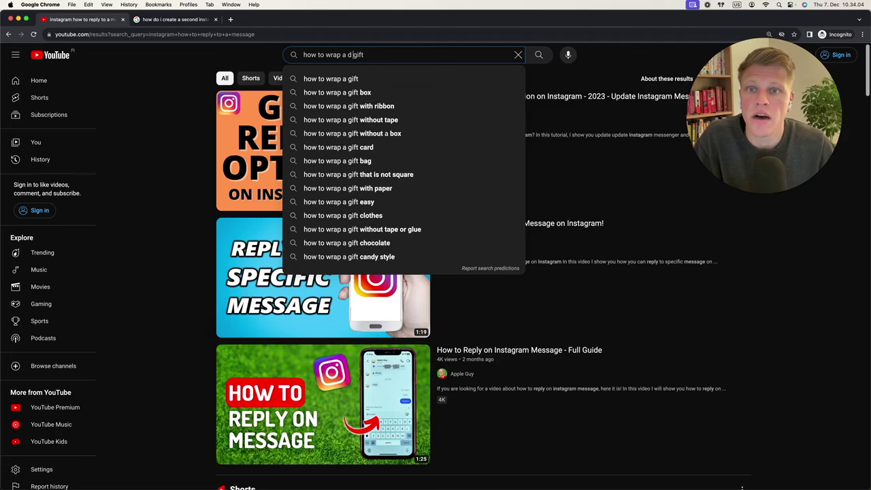
{"action": "key", "text": "BackSpace"}
{"action": "key", "text": "BackSpace"}
{"action": "key", "text": "BackSpace"}
{"action": "key", "text": "BackSpace"}
{"action": "key", "text": "BackSpace"}
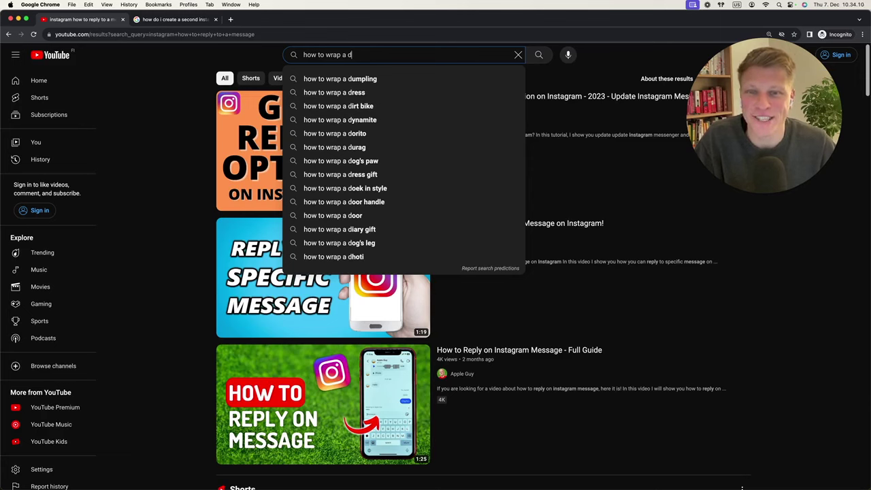
Change the query to "how to wrap a hoodie" to bring up its search suggestions
{"action": "key", "text": "BackSpace"}
{"action": "type", "text": "ho"}
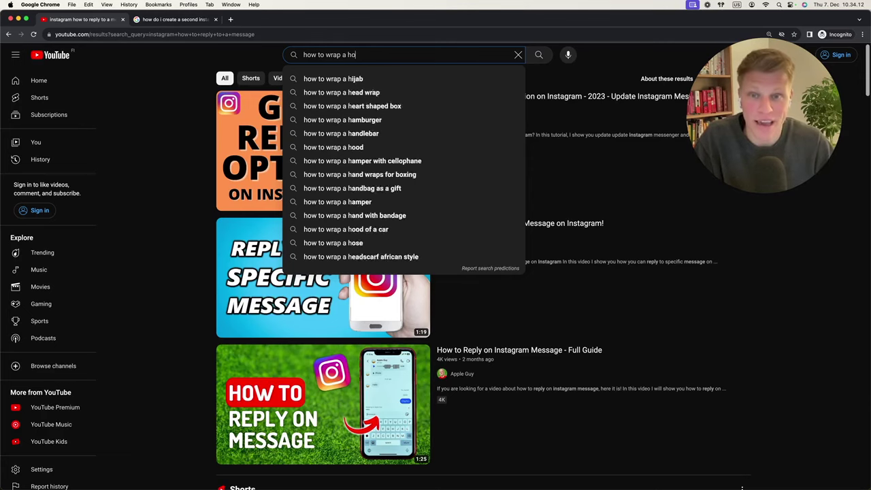
{"action": "type", "text": "odie"}
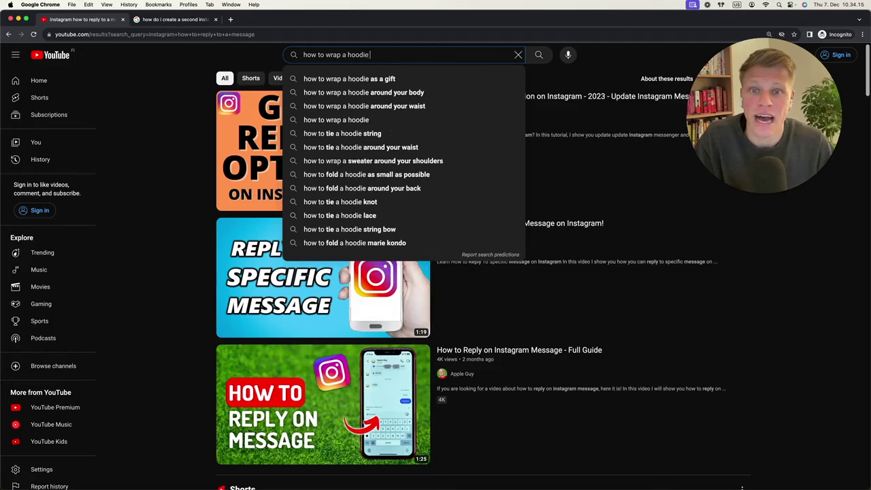
Take the "as a gift" suggestion, replace "hoodie" with a blank, and search for "how to wrap a book as a gift"
{"action": "key", "text": "Down"}
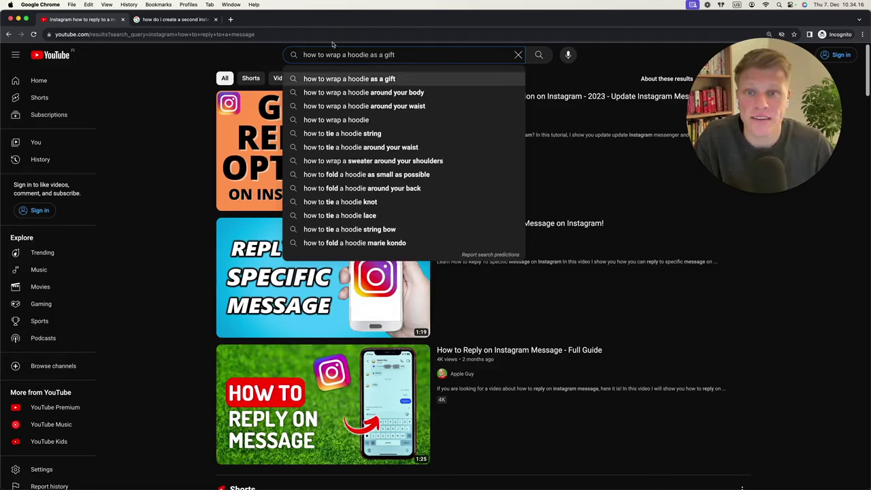
{"action": "key", "text": "BackSpace"}
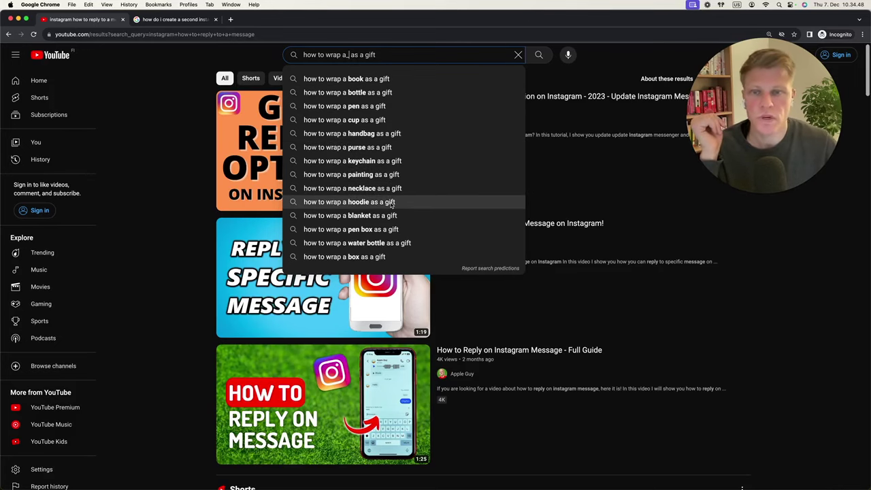
{"action": "left_click", "coordinate": [389, 80]}
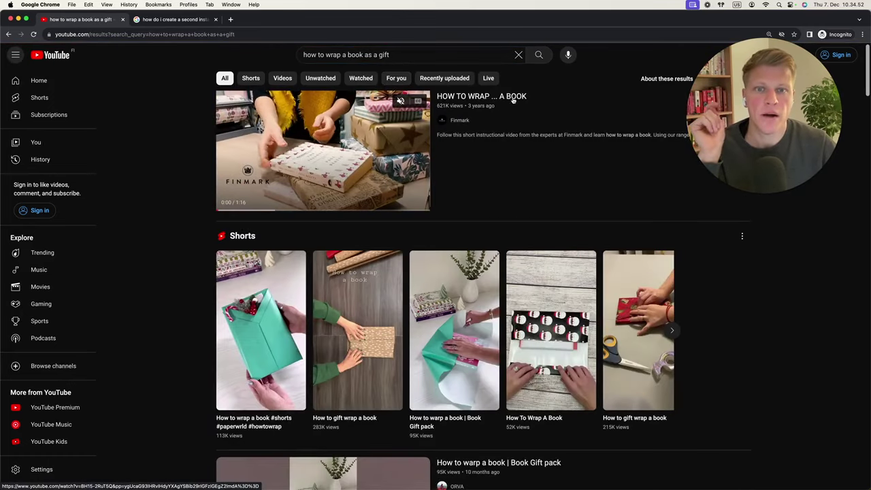
Examine the search results for "how to wrap a book as a gift", comparing the videos' titles, views, ages and channels
{"action": "mouse_move", "coordinate": [453, 122]}
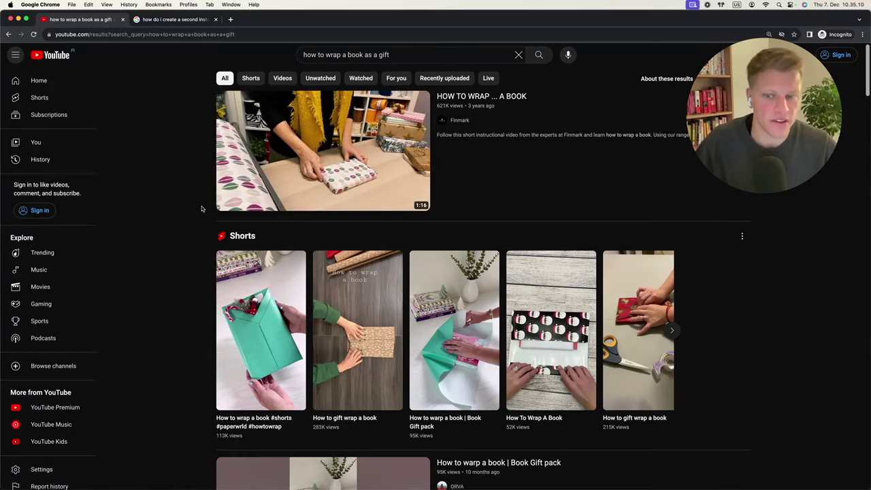
{"action": "scroll", "coordinate": [201, 209], "scroll_direction": "down", "scroll_amount": 3}
{"action": "scroll", "coordinate": [202, 209], "scroll_direction": "down", "scroll_amount": 2}
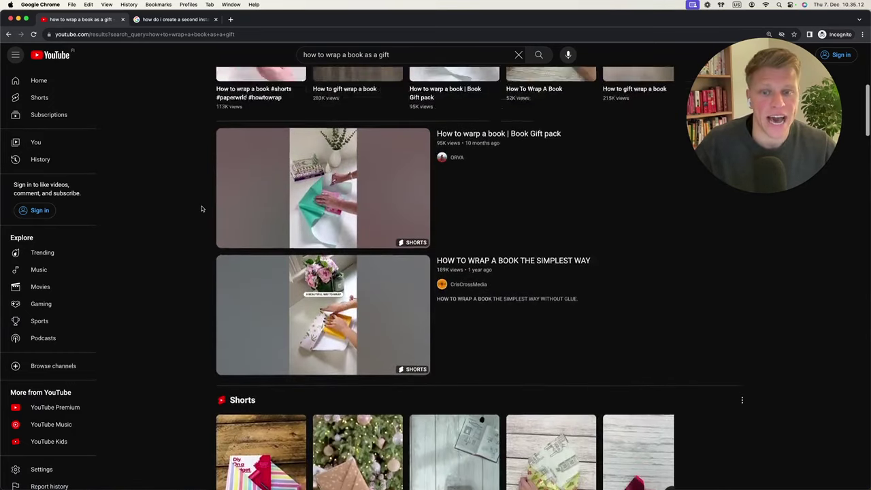
{"action": "scroll", "coordinate": [201, 209], "scroll_direction": "up", "scroll_amount": 5}
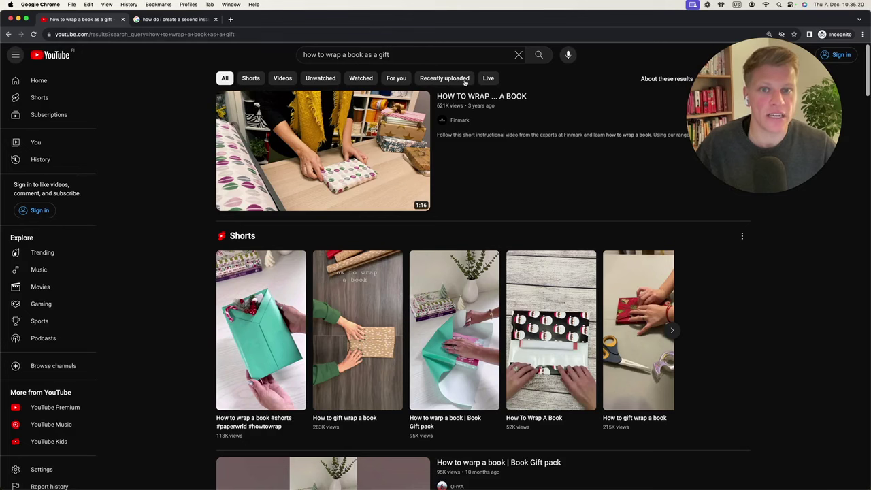
{"action": "scroll", "coordinate": [139, 114], "scroll_direction": "down", "scroll_amount": 1}
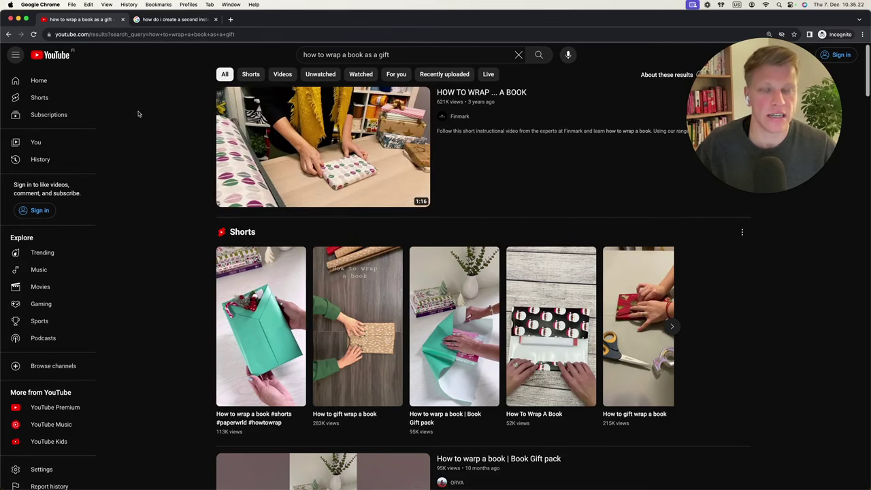
{"action": "scroll", "coordinate": [165, 168], "scroll_direction": "down", "scroll_amount": 10}
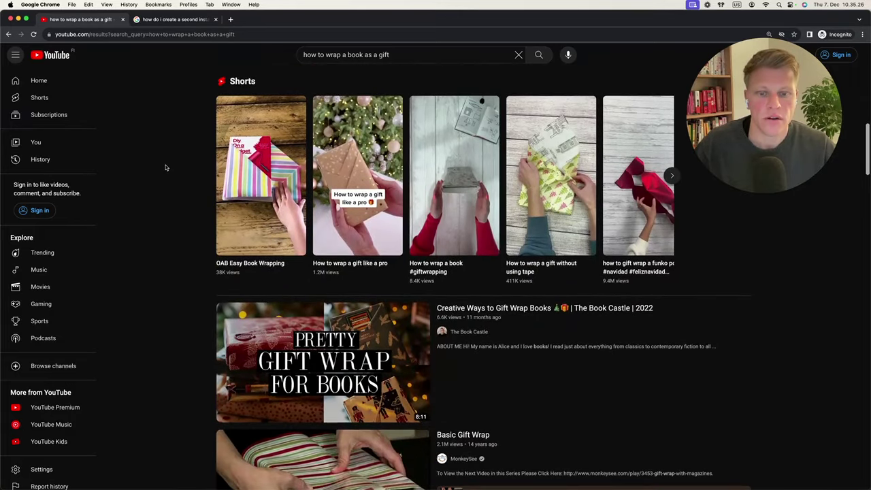
Switch to the Google Trends email in Gmail and read its job search graphs and the top "How to Become" and "How to Do" searches
{"action": "scroll", "coordinate": [165, 167], "scroll_direction": "up", "scroll_amount": 10}
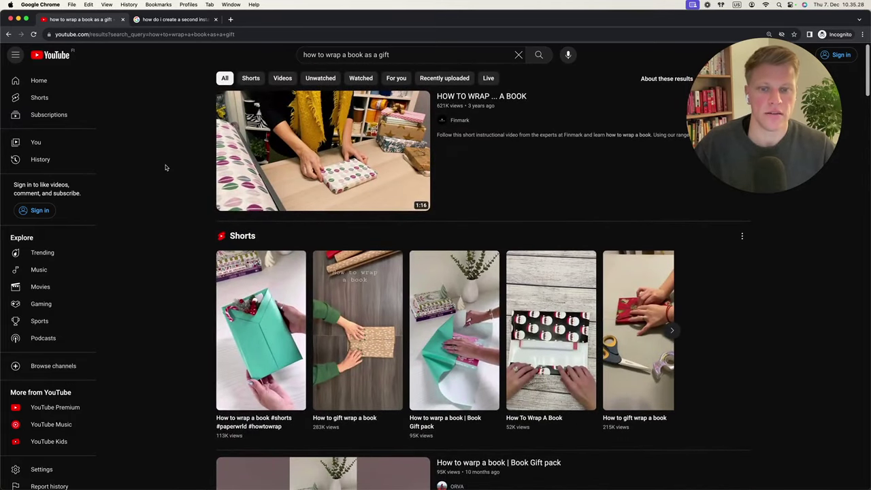
{"action": "mouse_move", "coordinate": [515, 99]}
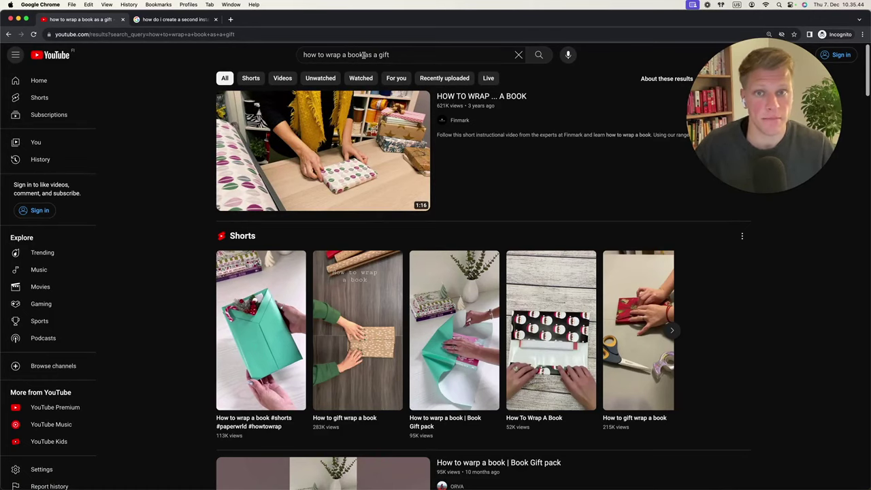
{"action": "key", "text": "ctrl+Left"}
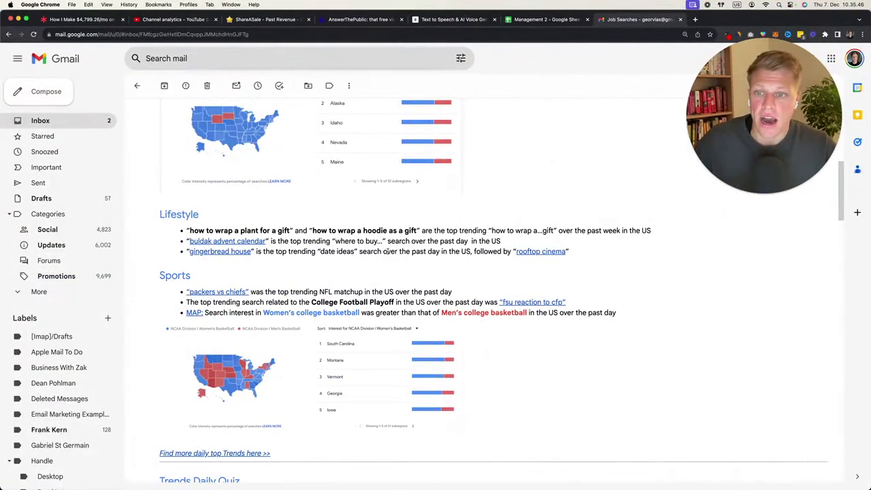
{"action": "scroll", "coordinate": [388, 251], "scroll_direction": "down", "scroll_amount": 5}
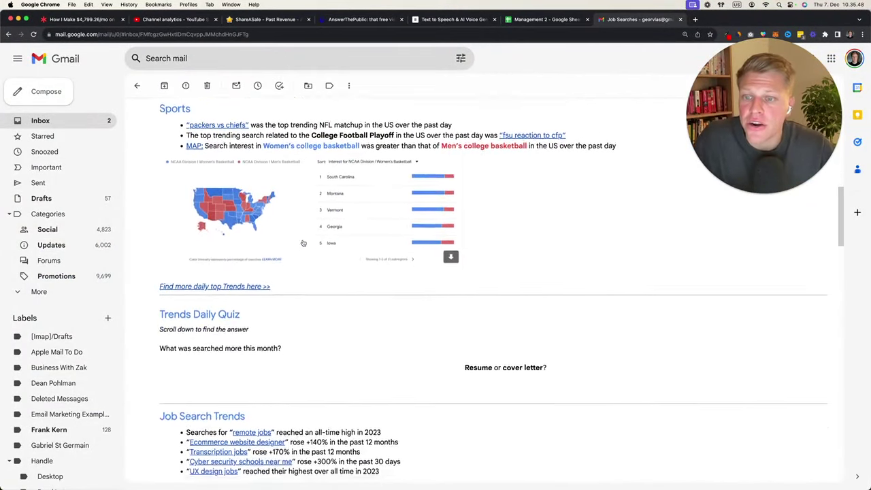
{"action": "scroll", "coordinate": [304, 243], "scroll_direction": "down", "scroll_amount": 10}
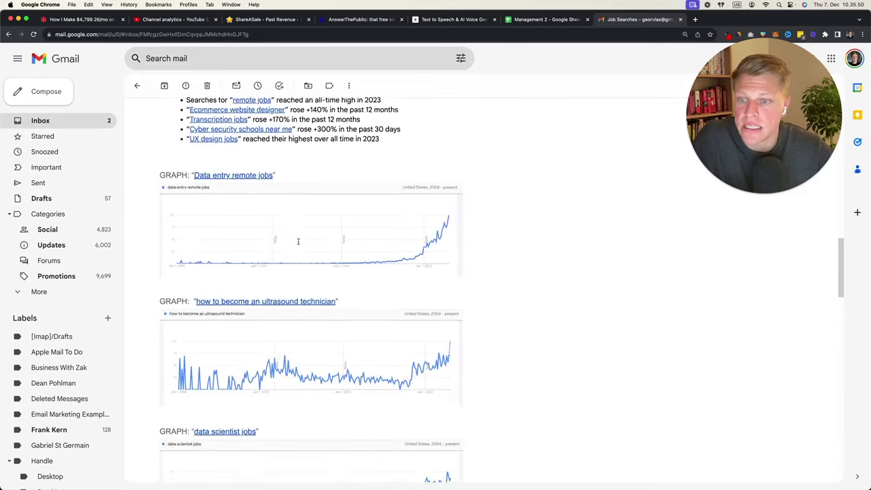
{"action": "scroll", "coordinate": [298, 241], "scroll_direction": "down", "scroll_amount": 14}
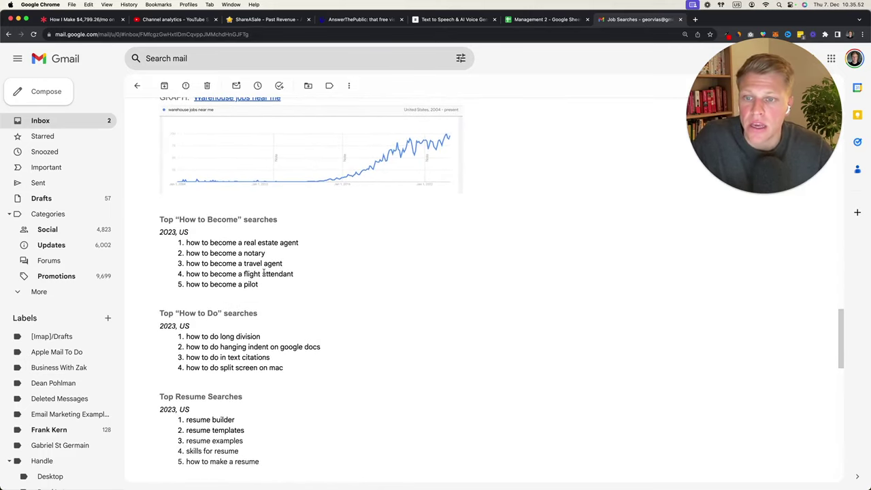
{"action": "left_click_drag", "start_coordinate": [198, 239], "coordinate": [272, 293]}
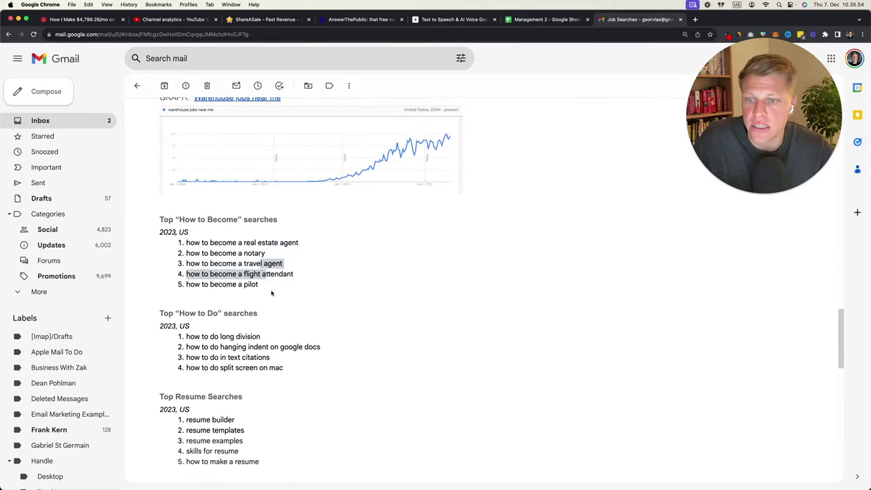
{"action": "left_click", "coordinate": [261, 302]}
{"action": "scroll", "coordinate": [260, 303], "scroll_direction": "down", "scroll_amount": 2}
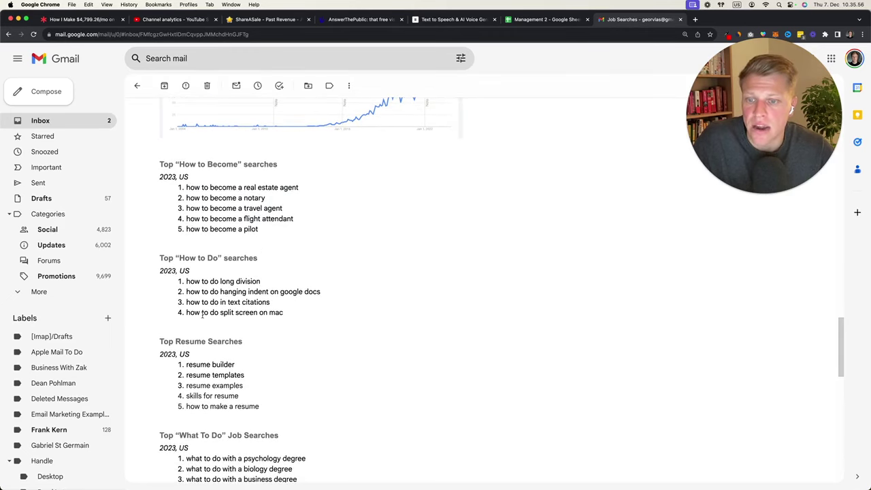
Copy "how to do split screen on mac" from the email and enter "how to do split screen" in the YouTube search to bring up suggestions
{"action": "left_click_drag", "start_coordinate": [284, 319], "coordinate": [185, 317]}
{"action": "key", "text": "super+c"}
{"action": "key", "text": "ctrl+Right"}
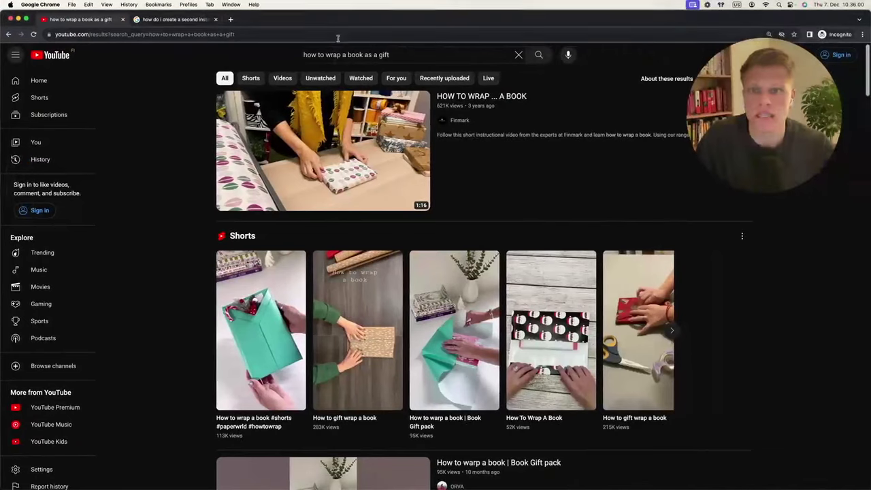
{"action": "left_click", "coordinate": [344, 54]}
{"action": "key", "text": "super+a"}
{"action": "type", "text": "how to do"}
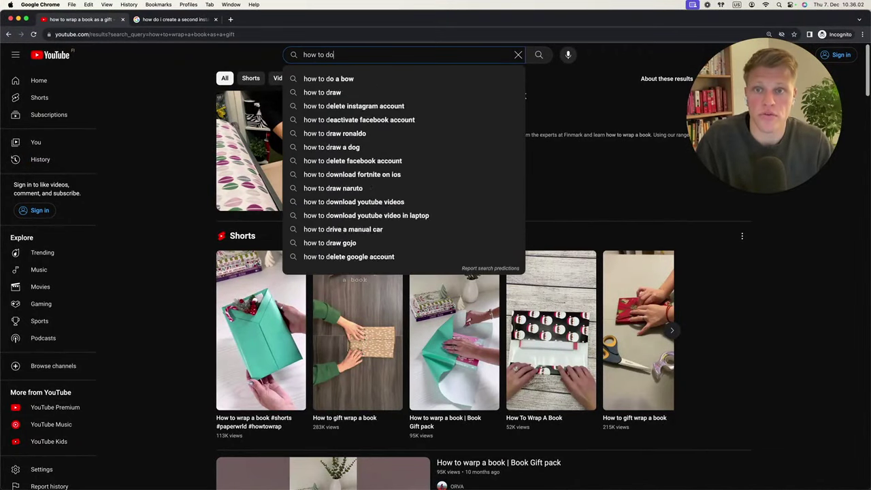
{"action": "type", "text": " splits"}
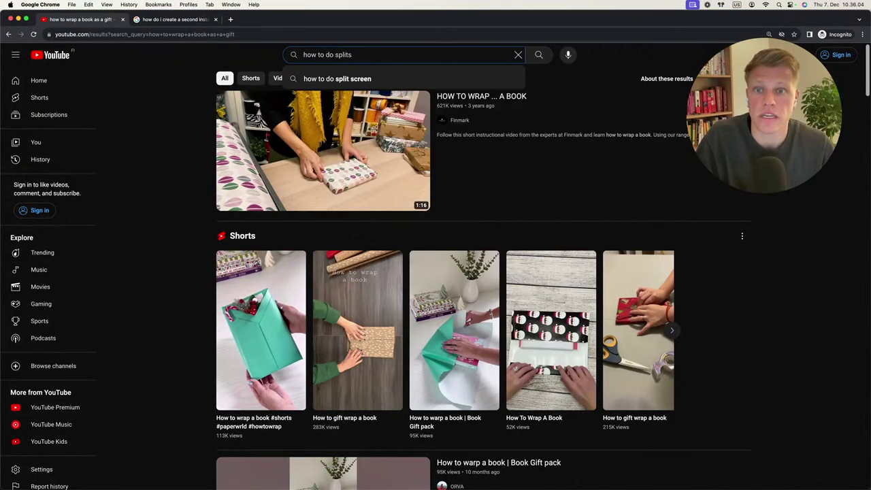
{"action": "key", "text": "BackSpace"}
{"action": "type", "text": "screen"}
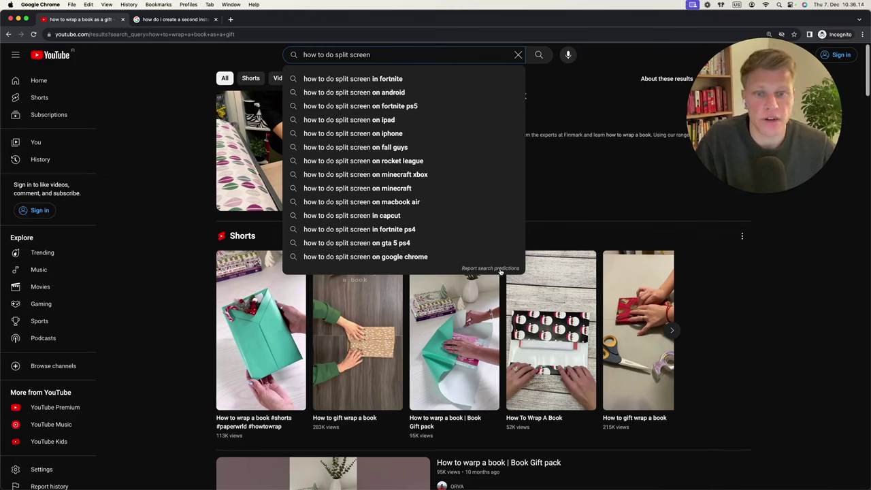
Copy all the suggested split screen queries from the Report search predictions list and paste them below the last keyword in the Management 2 spreadsheet
{"action": "left_click", "coordinate": [500, 269]}
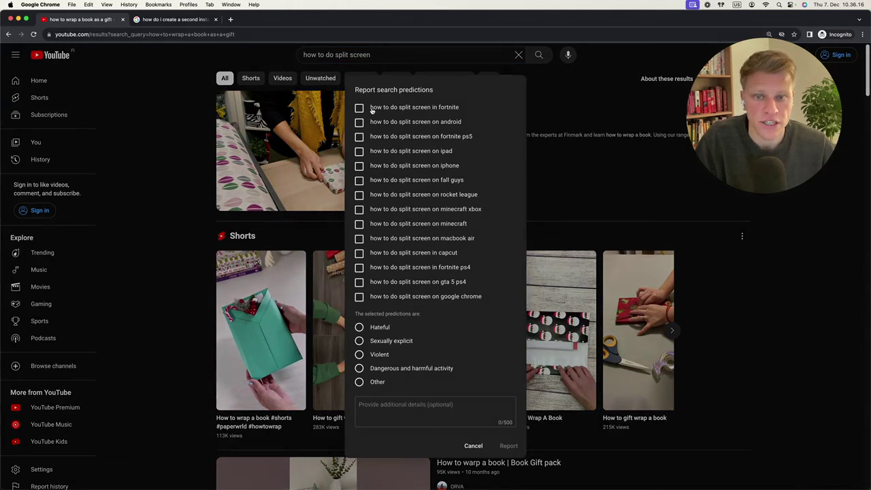
{"action": "left_click_drag", "start_coordinate": [370, 109], "coordinate": [488, 297]}
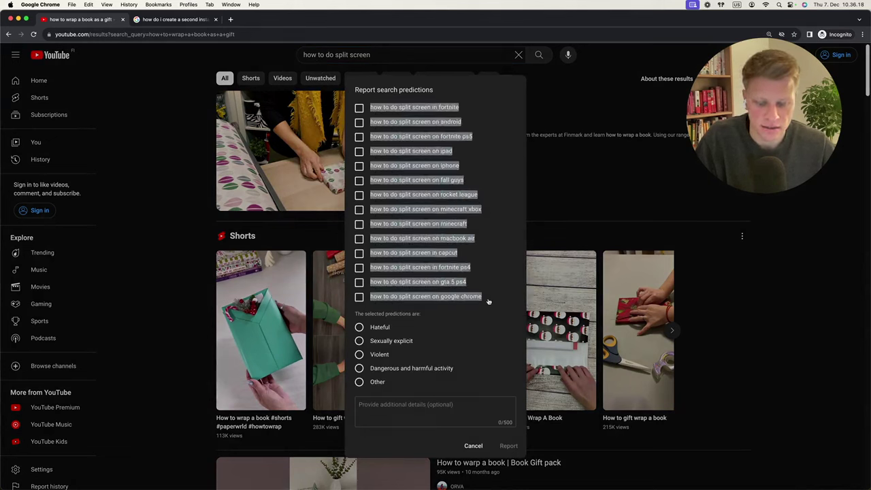
{"action": "right_click", "coordinate": [406, 167]}
{"action": "left_click", "coordinate": [422, 182]}
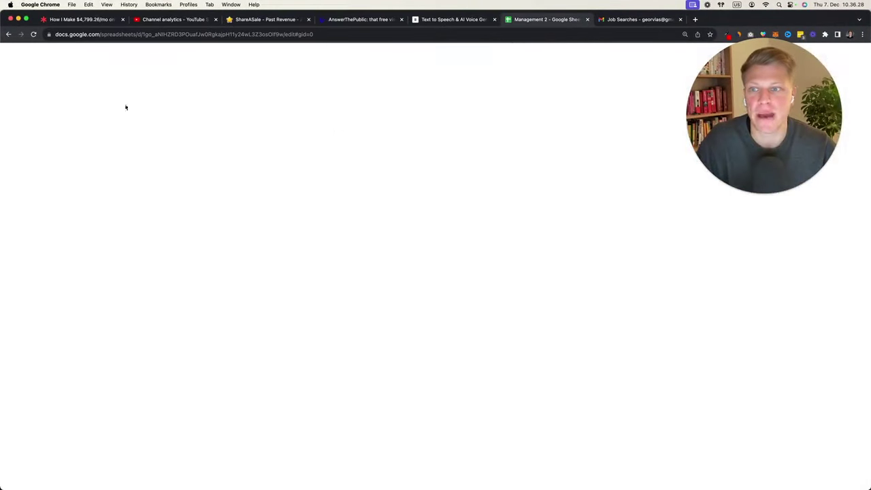
{"action": "left_click", "coordinate": [95, 170]}
{"action": "key", "text": "super+v"}
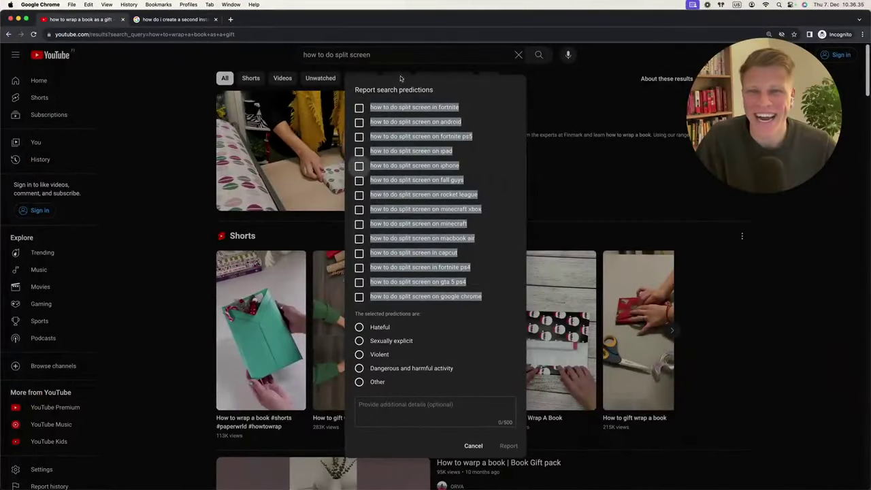
Extend the YouTube query with "on mac", check the wording in the trends email, and search for "how to do split screen on mac"
{"action": "left_click", "coordinate": [383, 52]}
{"action": "left_click", "coordinate": [383, 52]}
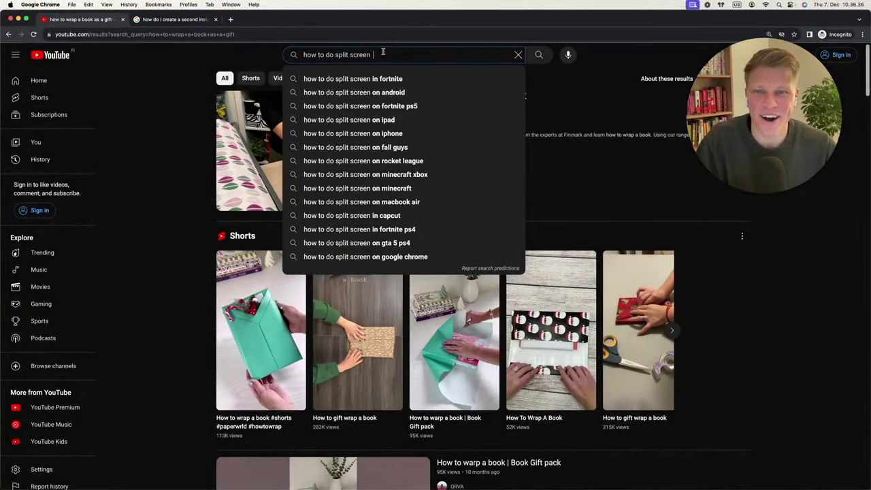
{"action": "type", "text": "onm"}
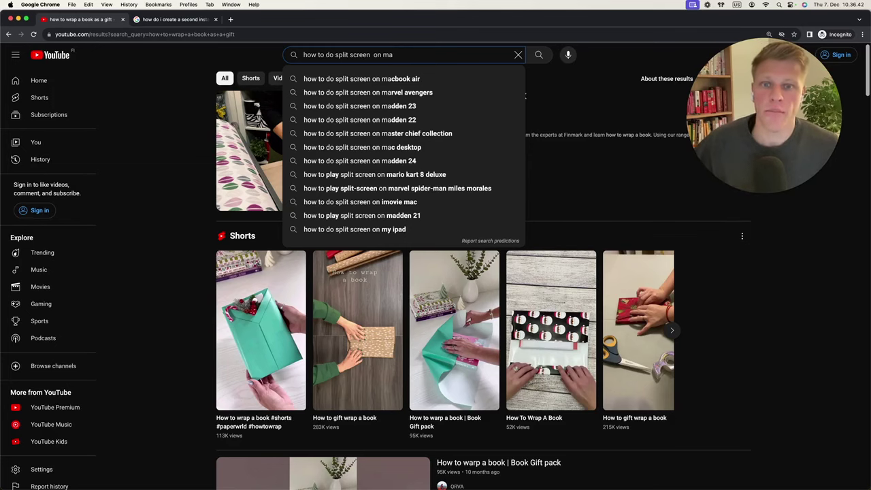
{"action": "type", "text": "ac"}
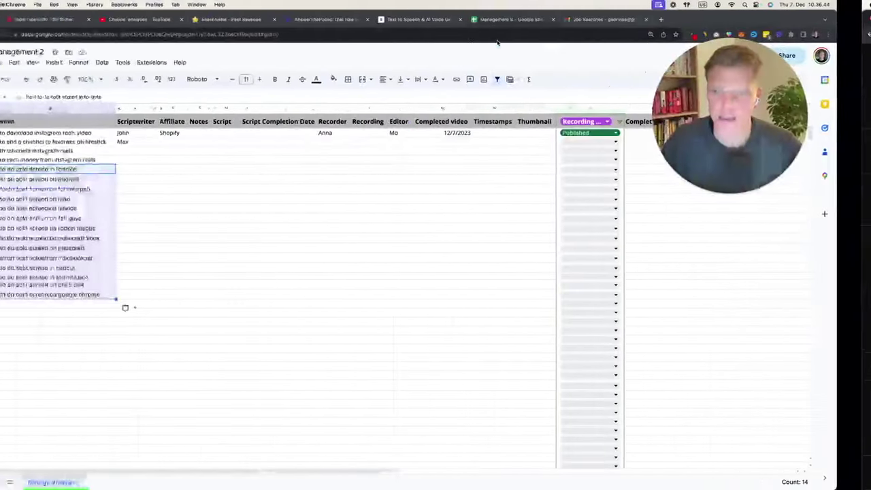
{"action": "left_click", "coordinate": [620, 20]}
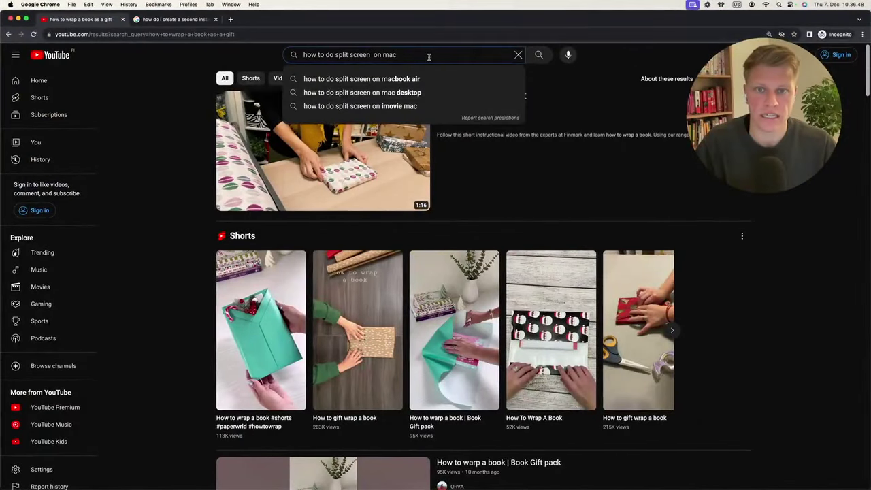
{"action": "key", "text": "Return"}
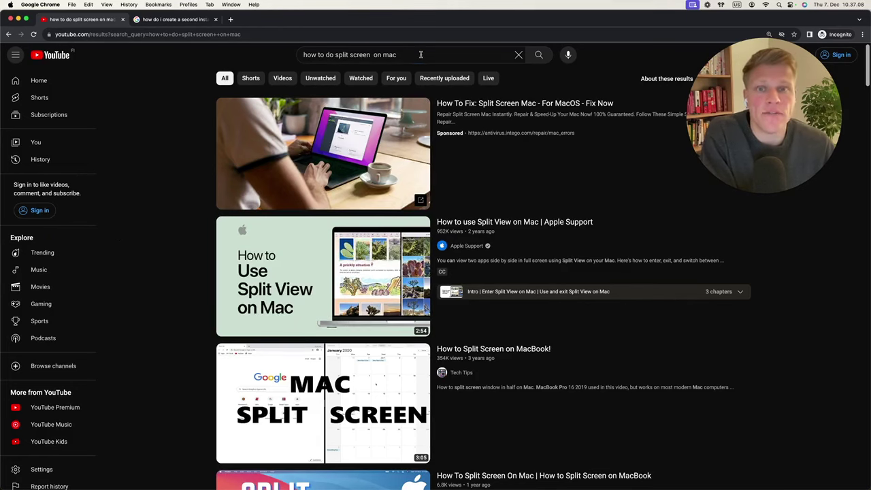
Remove "on mac" from the query, go through the suggestions, and search for "how to do split screen in capcut"
{"action": "left_click_drag", "start_coordinate": [422, 55], "coordinate": [374, 55]}
{"action": "key", "text": "BackSpace"}
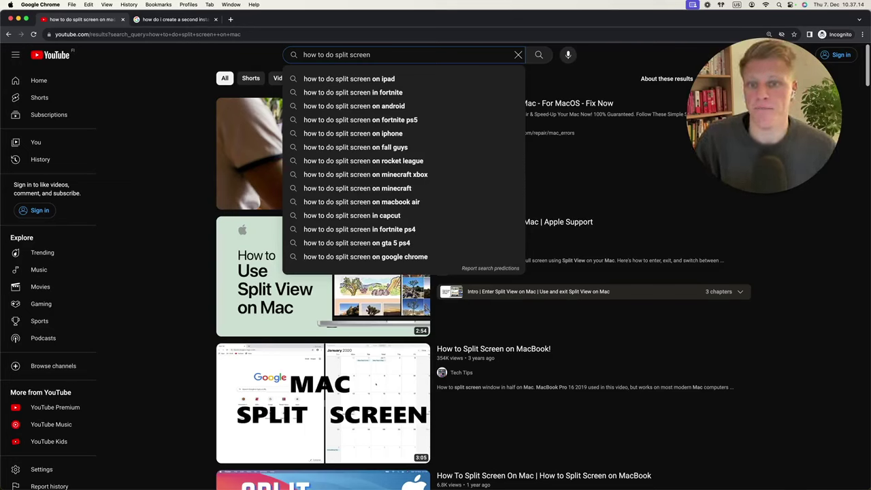
{"action": "key", "text": "Down"}
{"action": "key", "text": "Down"}
{"action": "key", "text": "Down"}
{"action": "key", "text": "Down"}
{"action": "key", "text": "Down"}
{"action": "key", "text": "Down"}
{"action": "key", "text": "Down"}
{"action": "key", "text": "Down"}
{"action": "key", "text": "Down"}
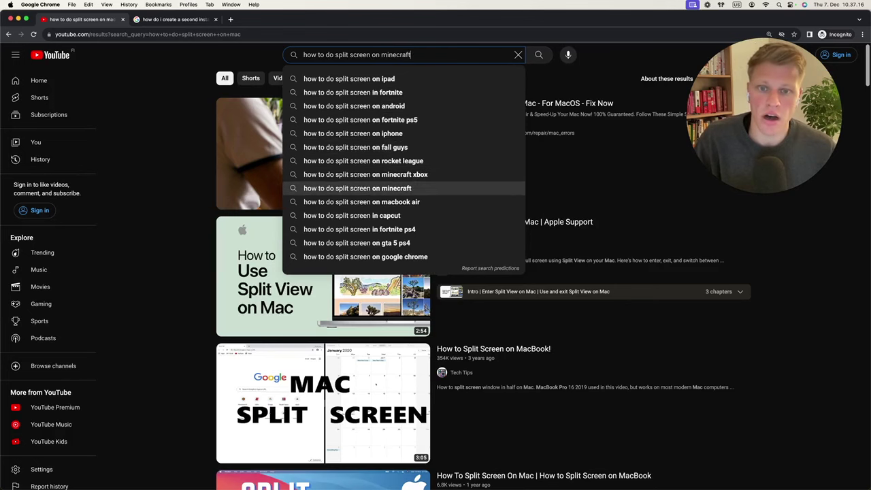
{"action": "key", "text": "Down"}
{"action": "key", "text": "Down"}
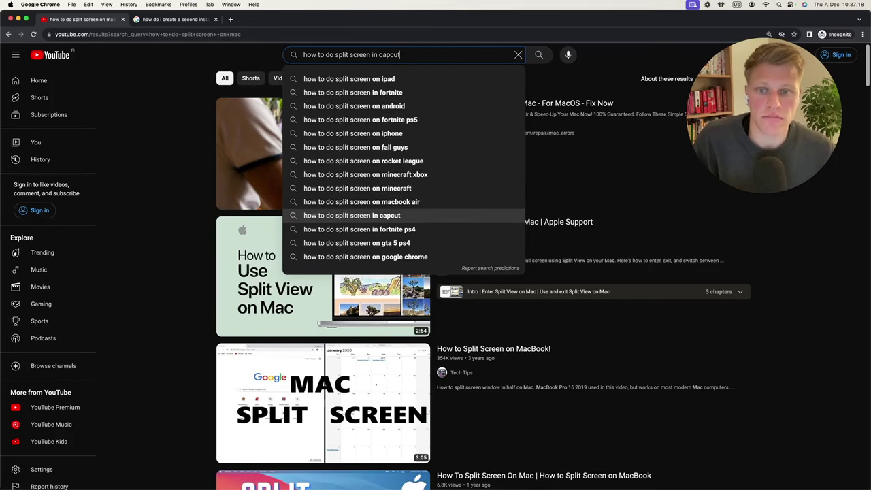
{"action": "key", "text": "Return"}
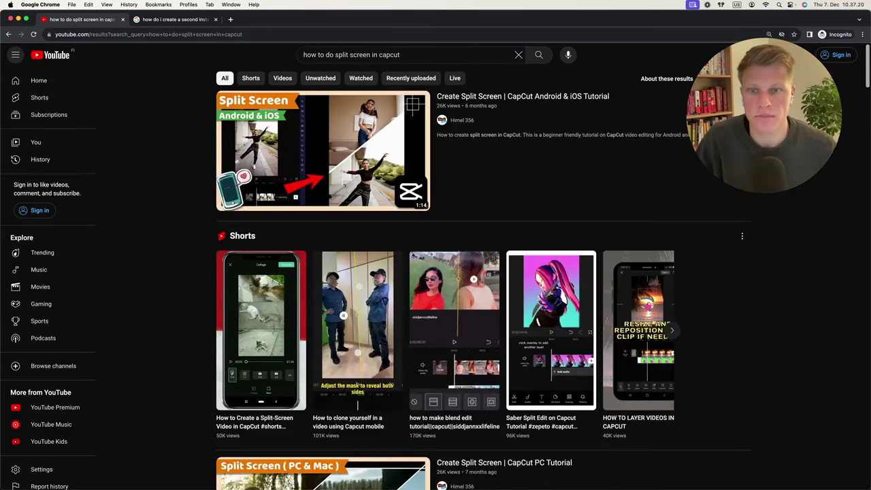
Review the CapCut split screen results and check the uploaded videos on the first result's channel in a separate tab, closing it when done
{"action": "mouse_move", "coordinate": [330, 96]}
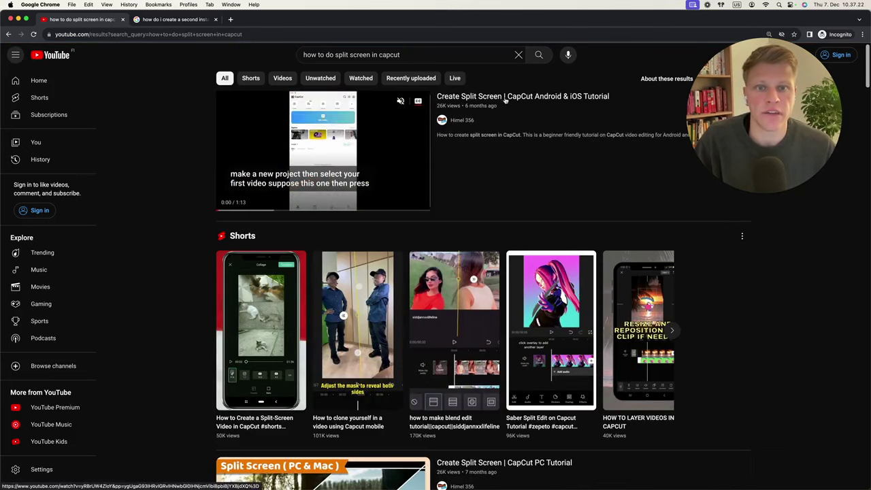
{"action": "scroll", "coordinate": [223, 246], "scroll_direction": "down", "scroll_amount": 4}
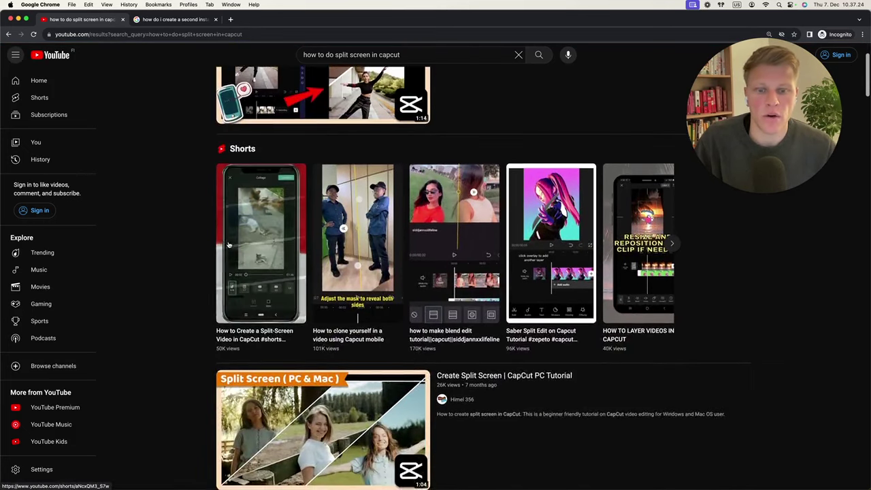
{"action": "scroll", "coordinate": [222, 246], "scroll_direction": "down", "scroll_amount": 5}
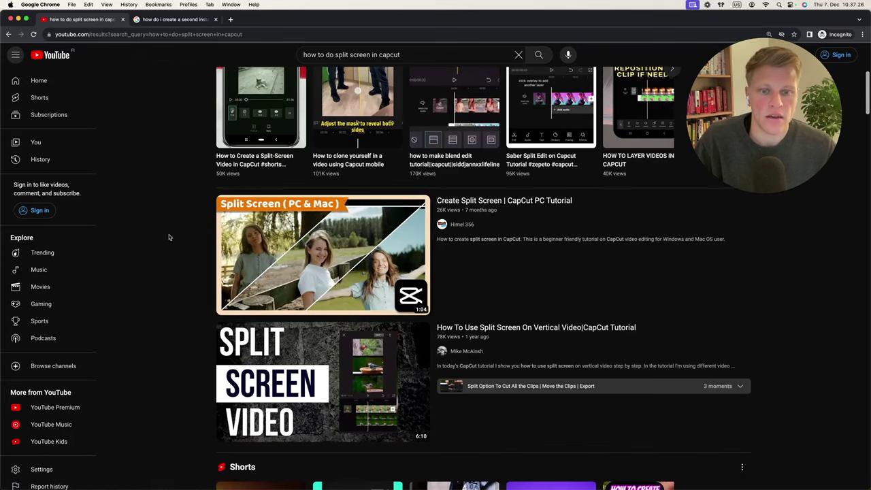
{"action": "scroll", "coordinate": [169, 237], "scroll_direction": "up", "scroll_amount": 10}
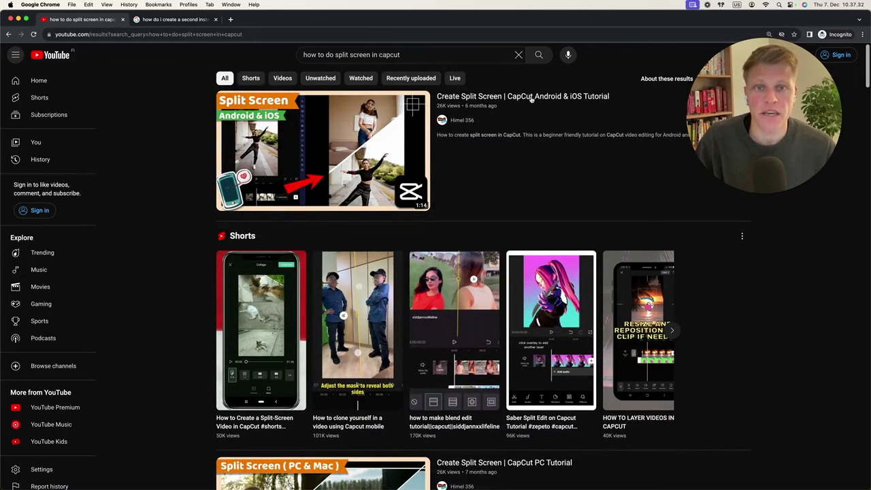
{"action": "mouse_move", "coordinate": [456, 113]}
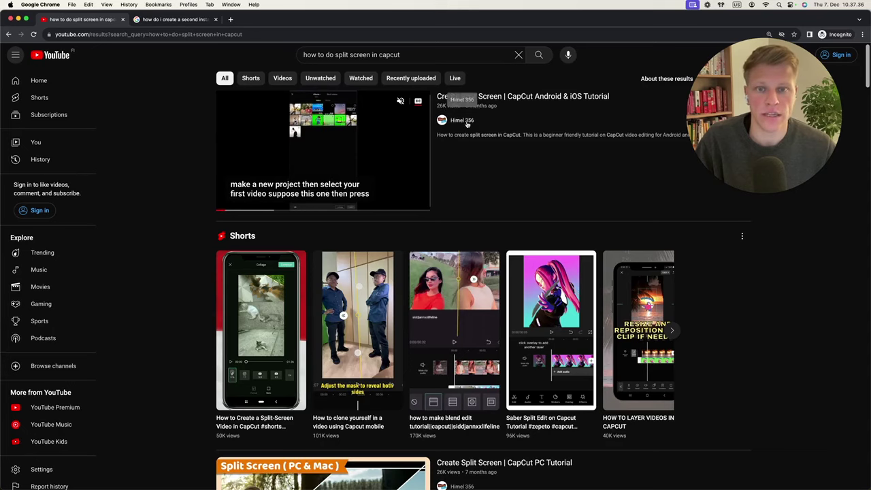
{"action": "left_click", "coordinate": [459, 119], "text": "super"}
{"action": "left_click", "coordinate": [156, 20]}
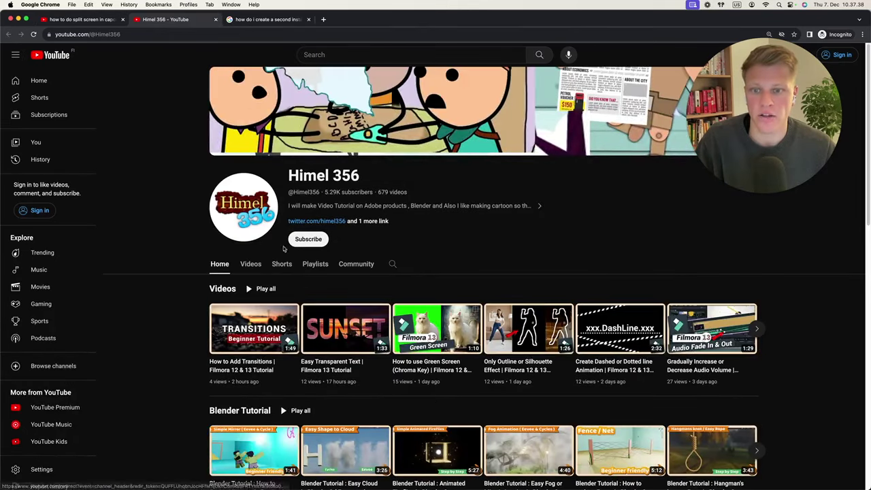
{"action": "left_click", "coordinate": [250, 264]}
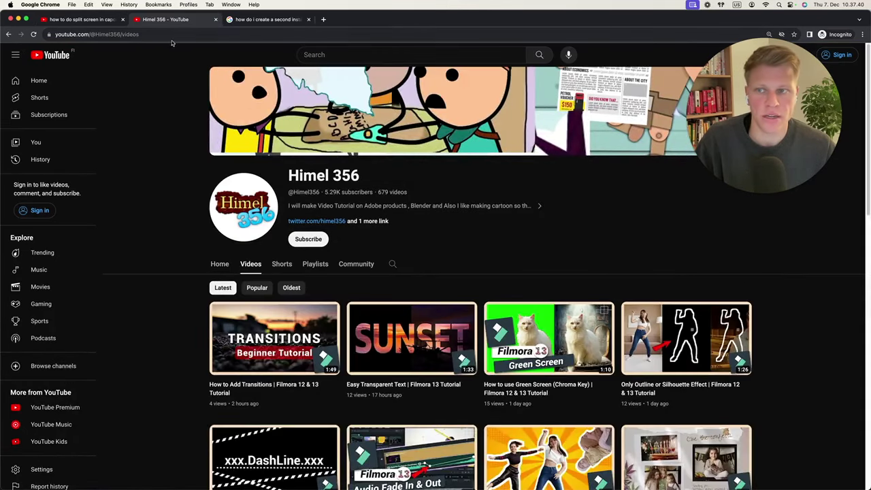
{"action": "left_click", "coordinate": [98, 19]}
{"action": "left_click", "coordinate": [216, 19]}
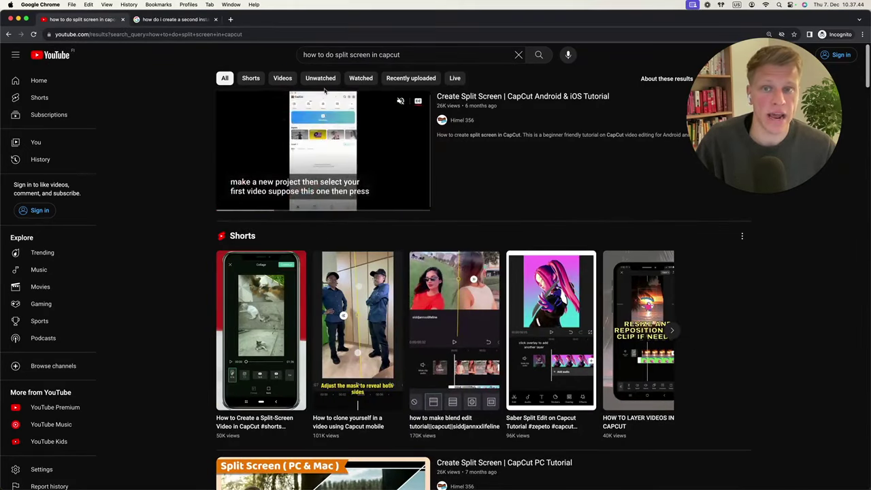
{"action": "left_click_drag", "start_coordinate": [414, 54], "coordinate": [265, 52]}
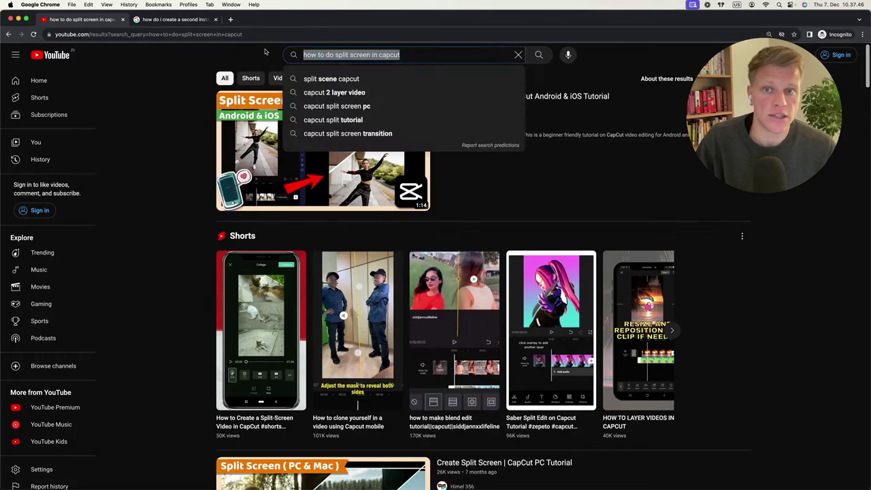
{"action": "left_click", "coordinate": [260, 54]}
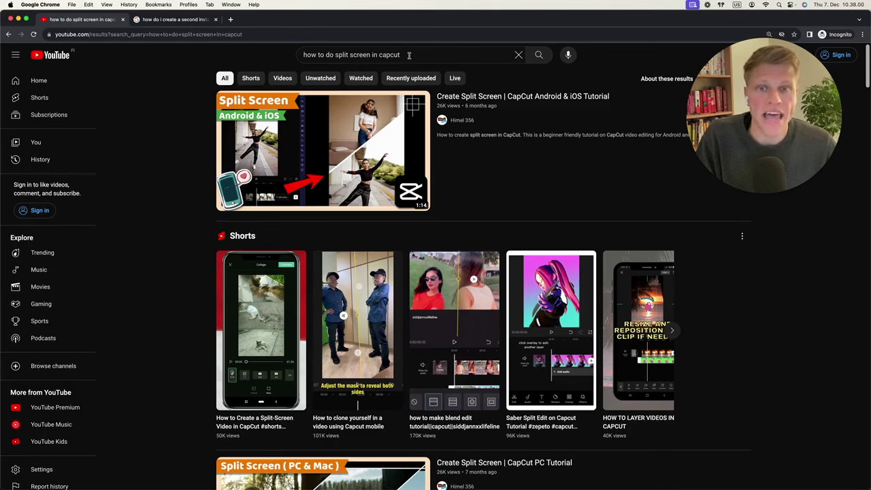
Return to the Lucidspark notes and review the keyword sources from Google Trends down to related questions from the Google results feed
{"action": "mouse_move", "coordinate": [459, 140]}
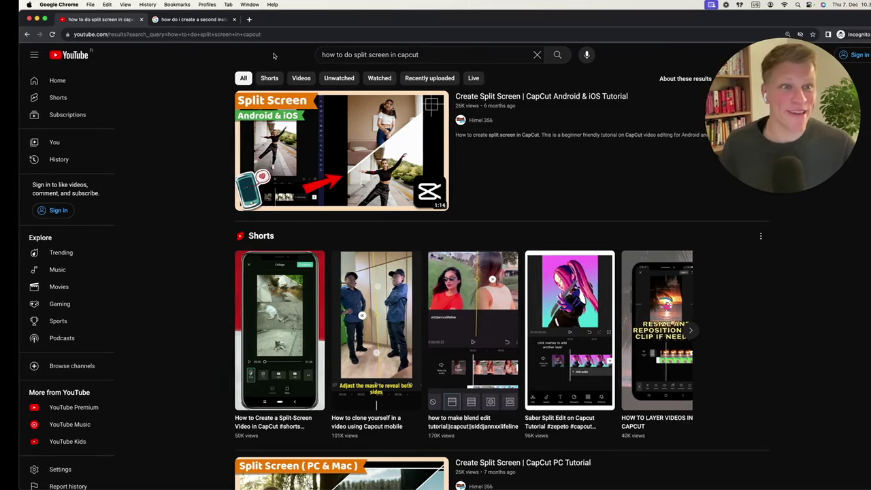
{"action": "key", "text": "ctrl+Left"}
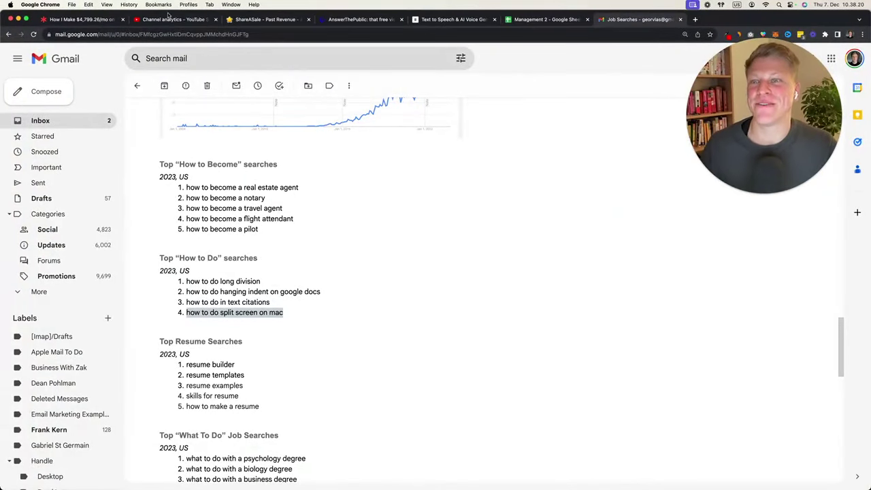
{"action": "left_click", "coordinate": [90, 19]}
{"action": "scroll", "coordinate": [243, 217], "scroll_direction": "down", "scroll_amount": 5}
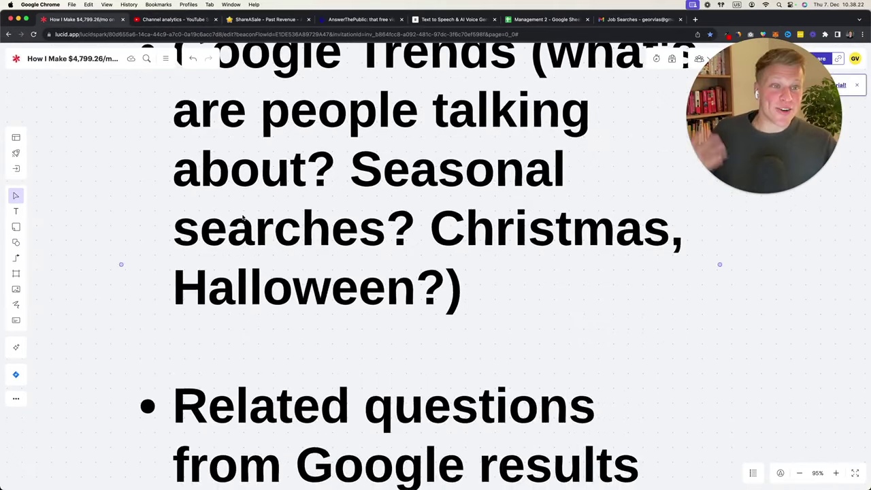
{"action": "scroll", "coordinate": [243, 217], "scroll_direction": "down", "scroll_amount": 3}
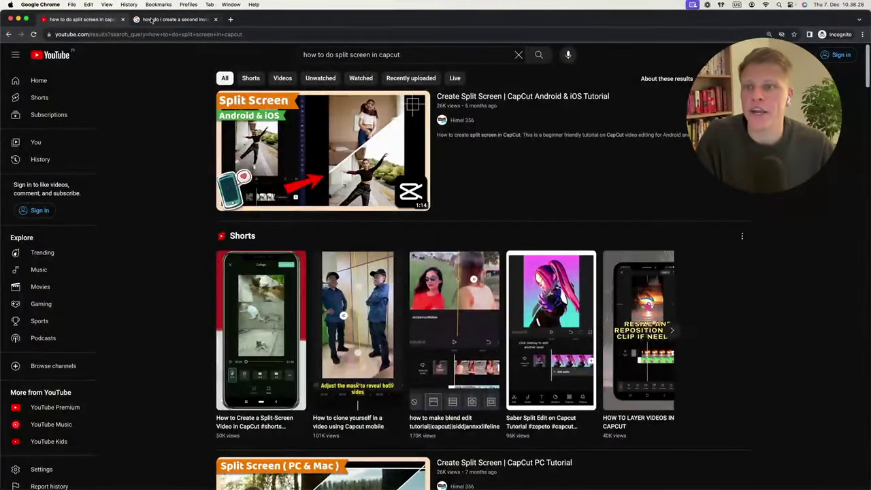
Examine the video results and the related questions in the Google results for creating a second Instagram account with the same email
{"action": "left_click", "coordinate": [153, 21]}
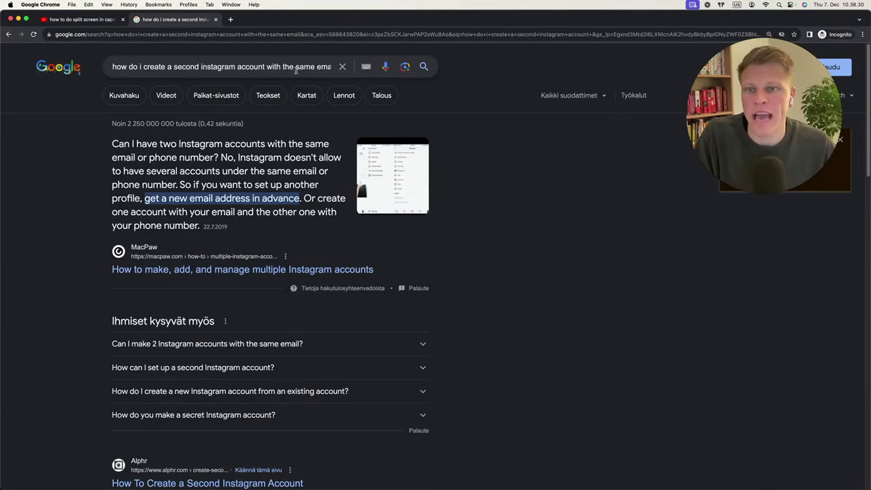
{"action": "scroll", "coordinate": [500, 225], "scroll_direction": "down", "scroll_amount": 3}
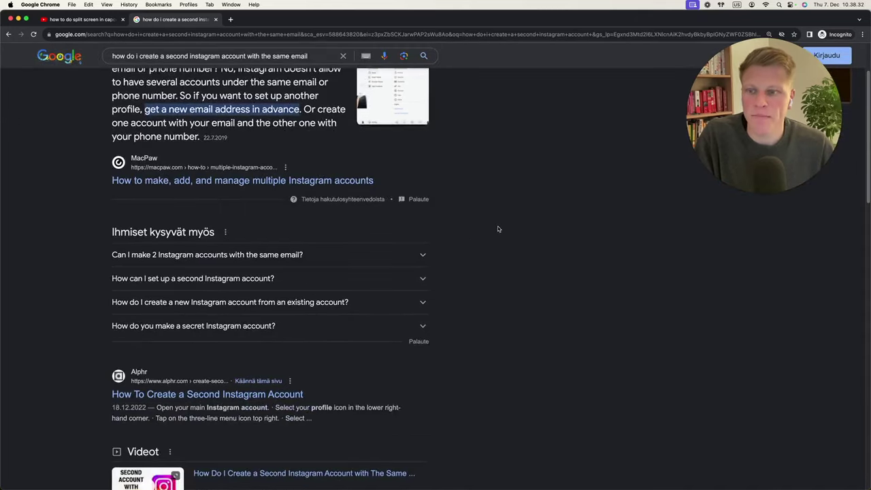
{"action": "scroll", "coordinate": [498, 226], "scroll_direction": "down", "scroll_amount": 5}
{"action": "mouse_move", "coordinate": [266, 319]}
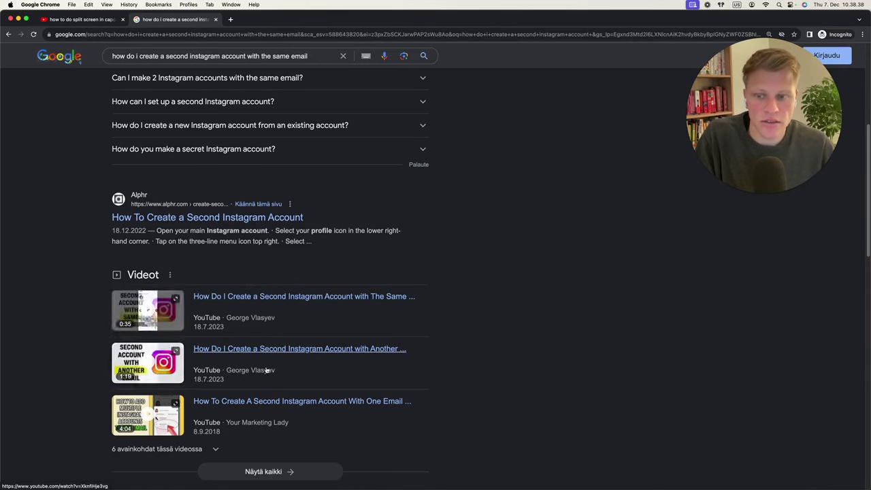
{"action": "mouse_move", "coordinate": [199, 331]}
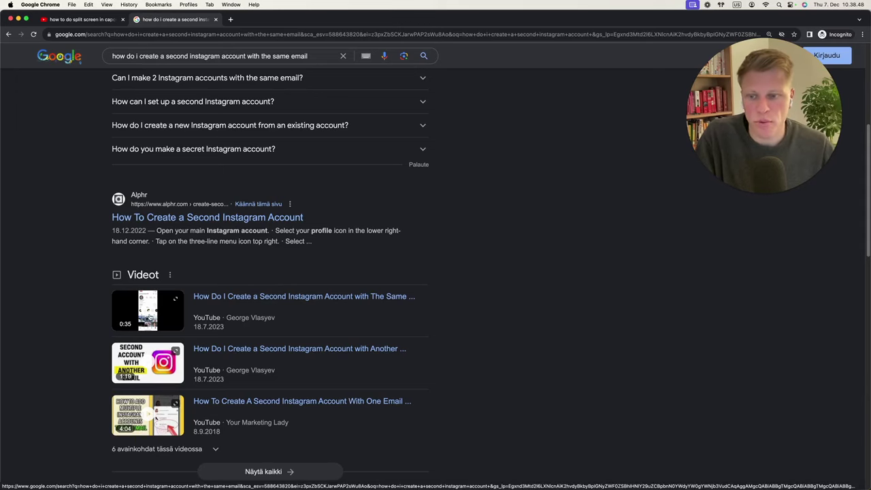
{"action": "scroll", "coordinate": [59, 250], "scroll_direction": "up", "scroll_amount": 2}
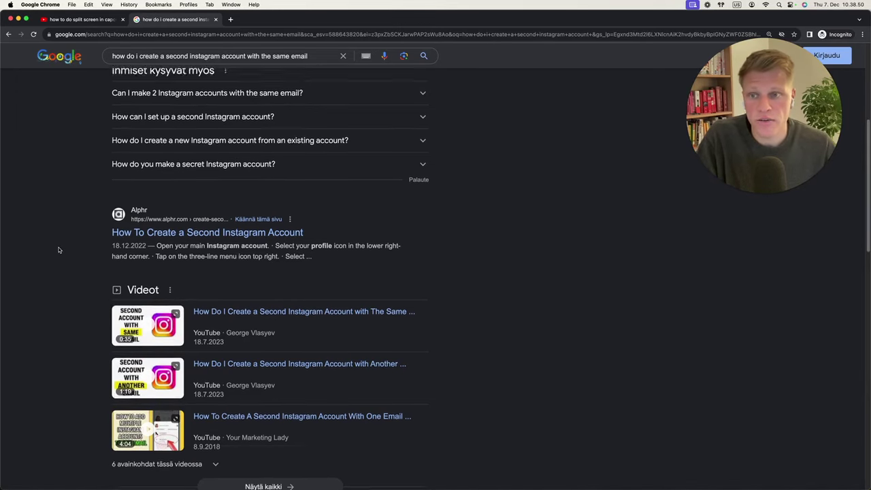
{"action": "scroll", "coordinate": [58, 250], "scroll_direction": "up", "scroll_amount": 5}
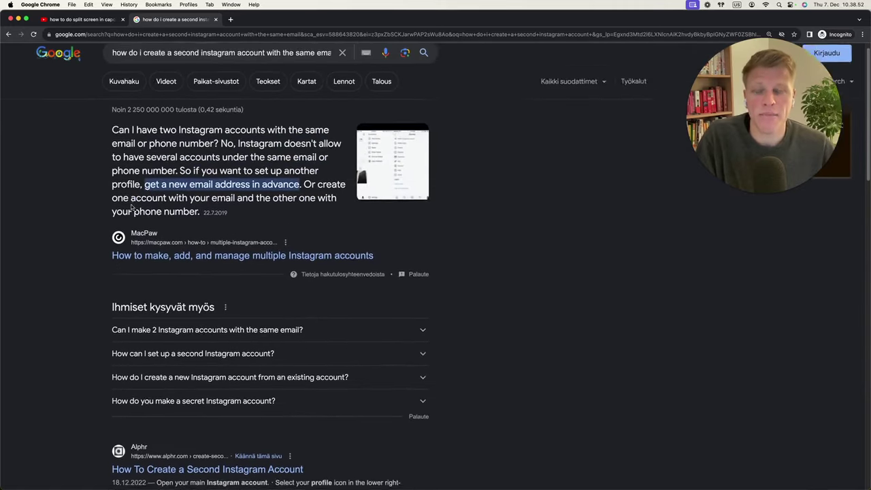
{"action": "scroll", "coordinate": [134, 243], "scroll_direction": "down", "scroll_amount": 3}
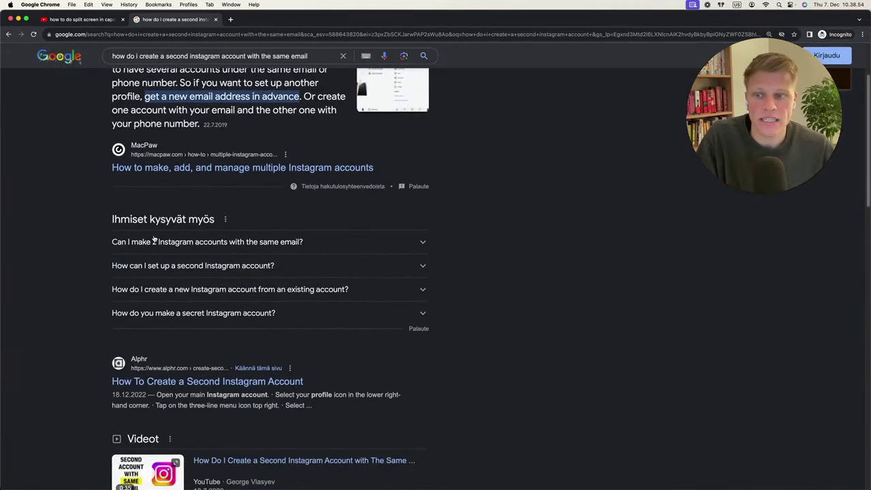
{"action": "left_click_drag", "start_coordinate": [109, 223], "coordinate": [228, 226]}
{"action": "left_click", "coordinate": [113, 220]}
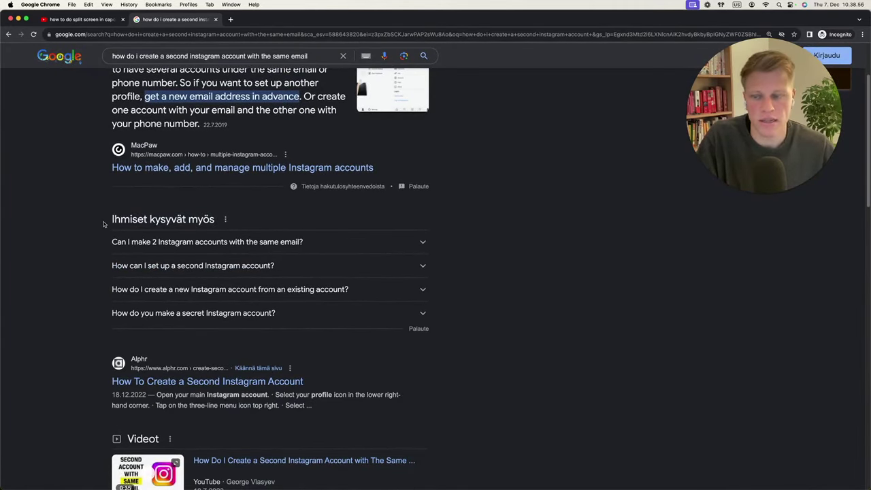
{"action": "scroll", "coordinate": [188, 241], "scroll_direction": "up", "scroll_amount": 3}
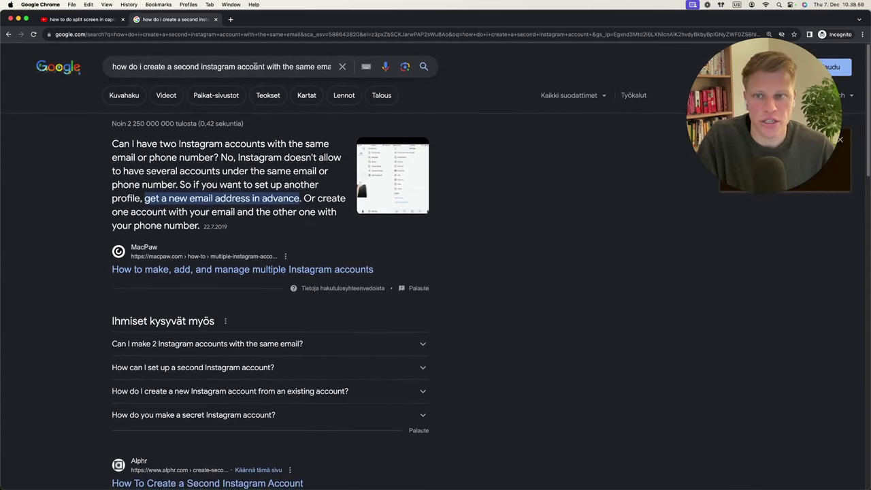
{"action": "scroll", "coordinate": [97, 298], "scroll_direction": "down", "scroll_amount": 2}
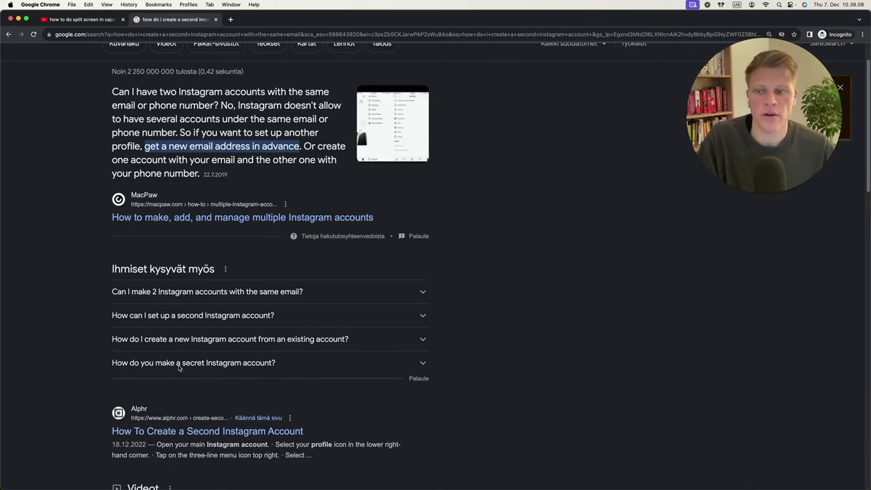
Enter "how do you make a secret insta" in YouTube and search for the suggested "how to make a secret instagram account"
{"action": "left_click", "coordinate": [82, 19]}
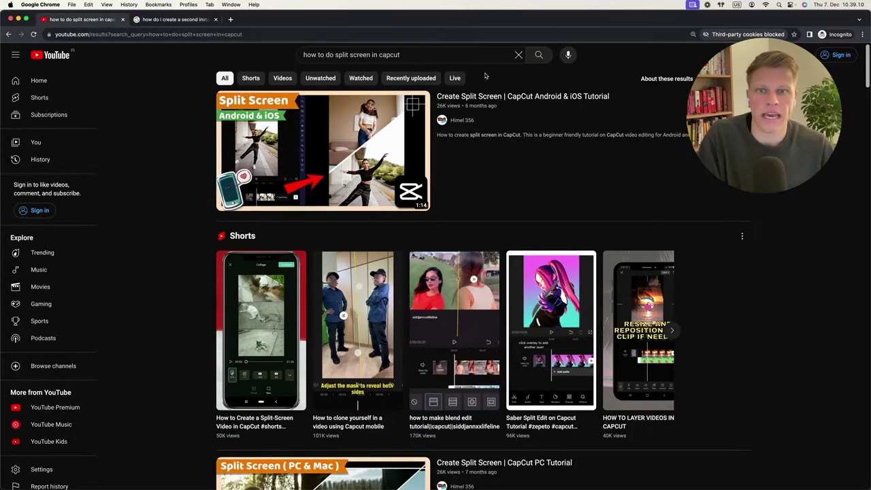
{"action": "triple_click", "coordinate": [449, 54]}
{"action": "type", "text": "how do yo"}
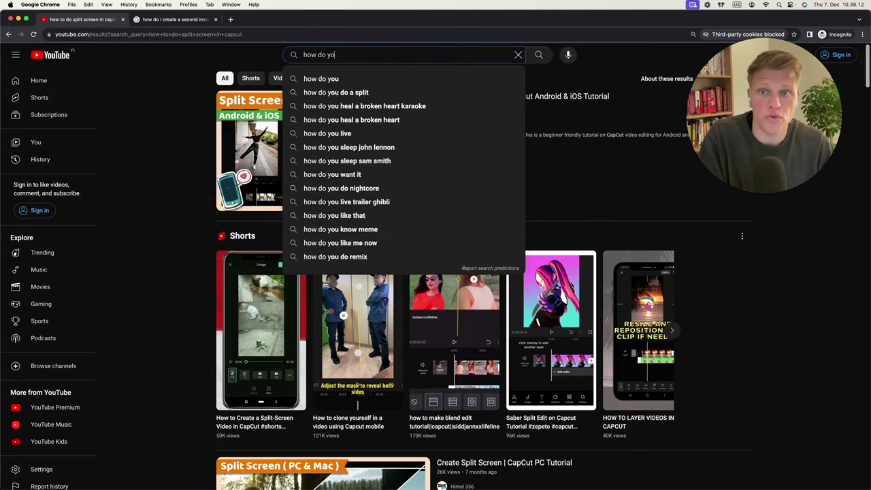
{"action": "type", "text": "u make a secret"}
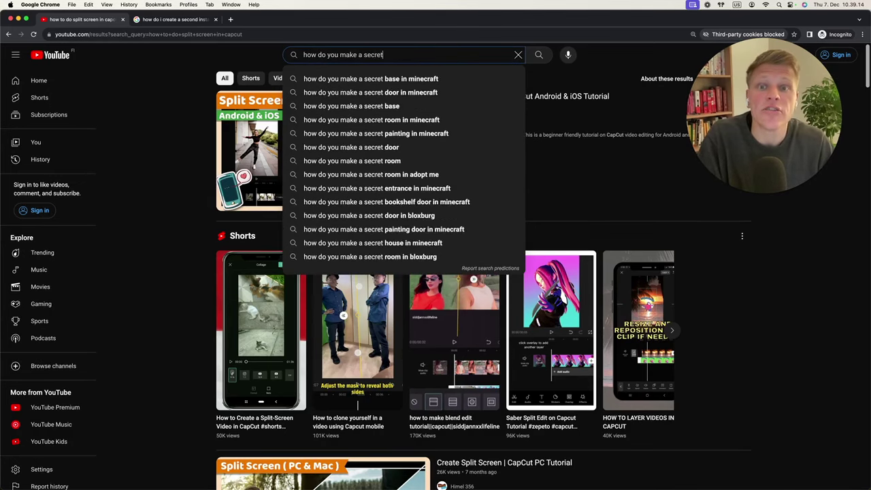
{"action": "type", "text": " ins"}
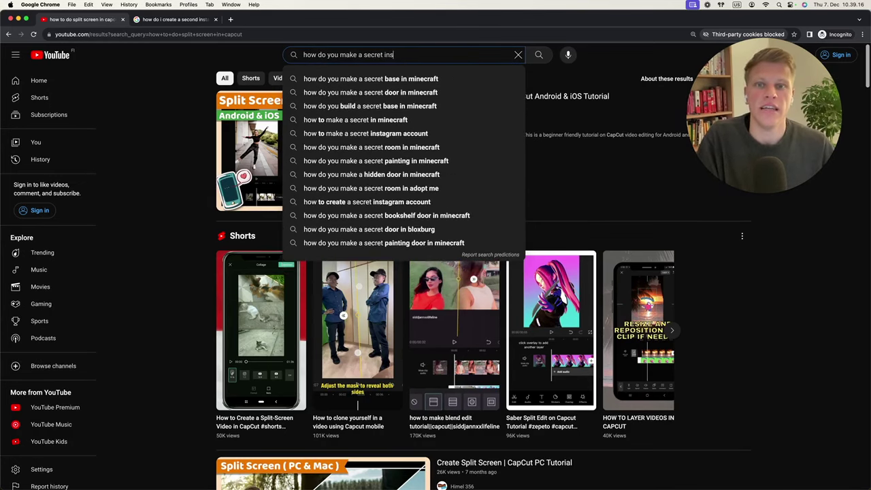
{"action": "type", "text": "ta"}
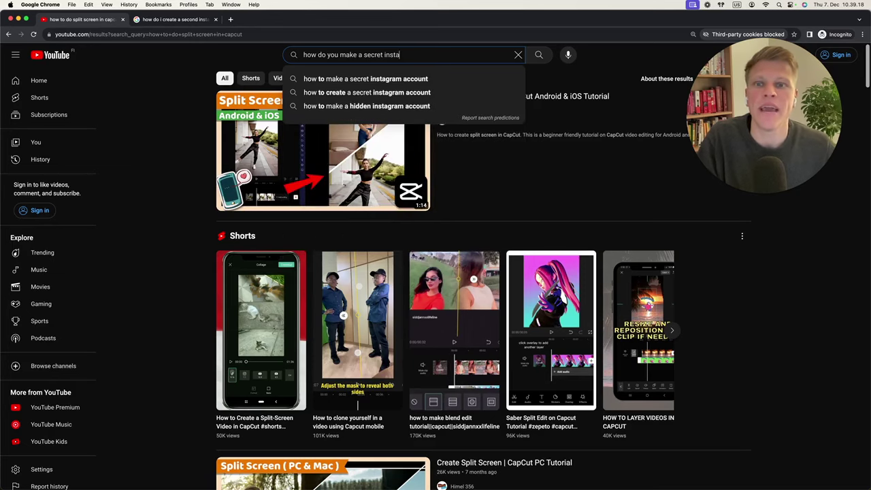
{"action": "key", "text": "Down"}
{"action": "key", "text": "Return"}
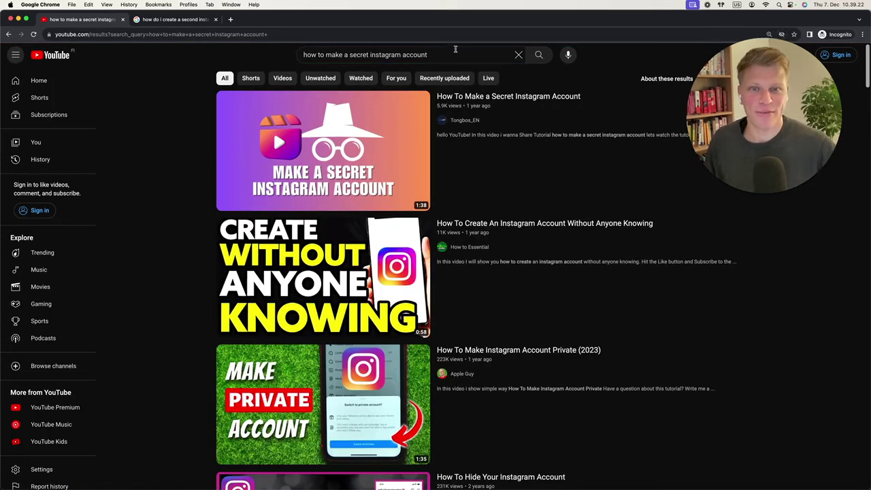
Review the secret Instagram account results and check the uploaded videos and video count of the first result's channel in a separate tab
{"action": "mouse_move", "coordinate": [445, 109]}
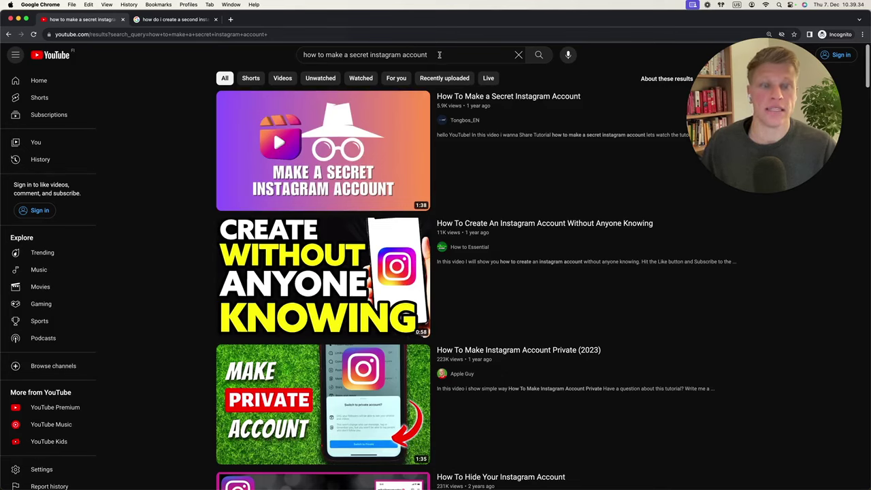
{"action": "left_click", "coordinate": [468, 122], "text": "super"}
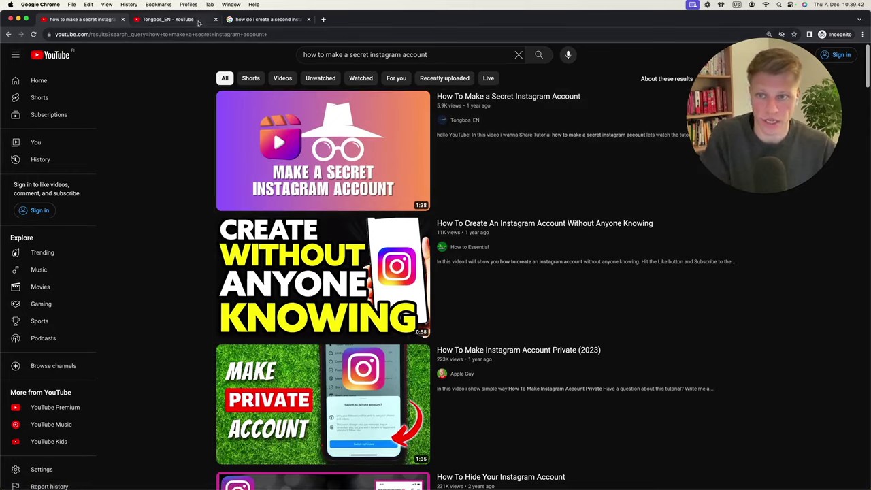
{"action": "left_click", "coordinate": [198, 23]}
{"action": "left_click", "coordinate": [246, 265]}
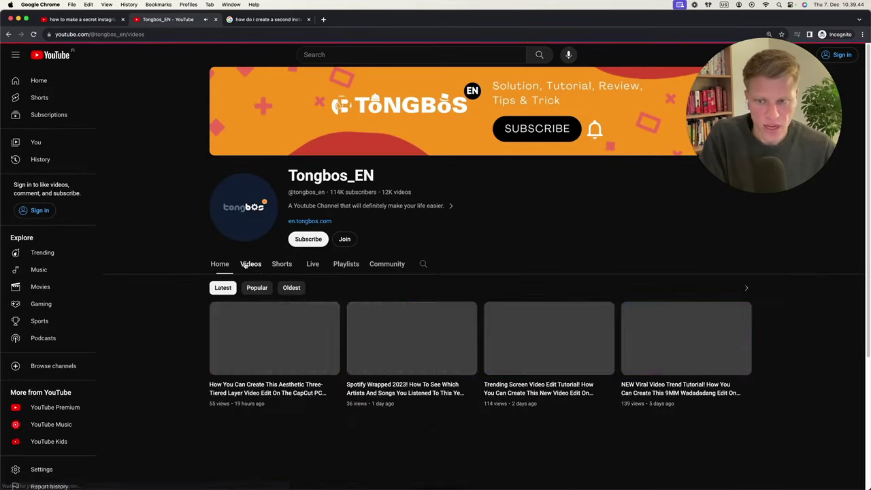
{"action": "scroll", "coordinate": [183, 243], "scroll_direction": "down", "scroll_amount": 2}
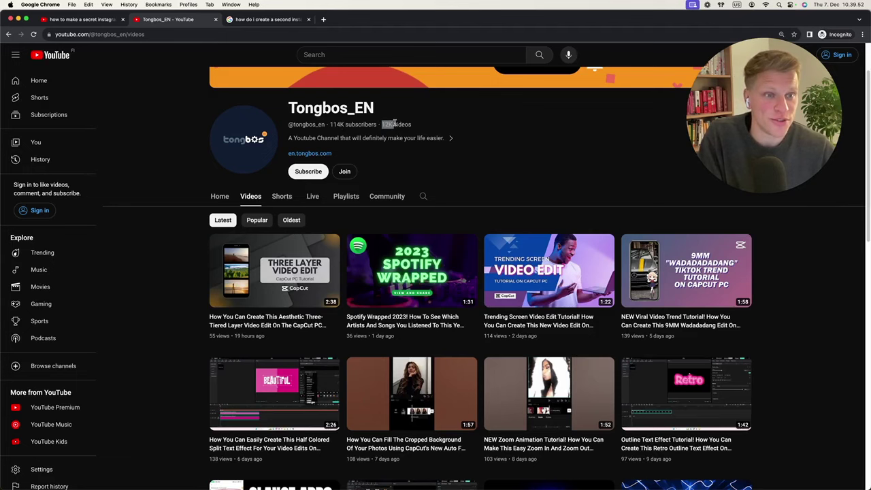
{"action": "left_click", "coordinate": [429, 134]}
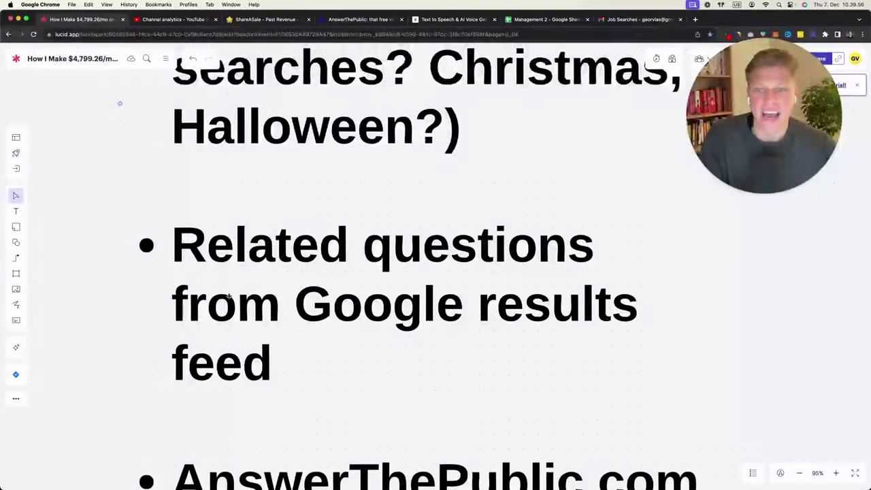
Check the related questions item in the notes and compare it with the questions and videos in the Google results
{"action": "scroll", "coordinate": [232, 300], "scroll_direction": "down", "scroll_amount": 3}
{"action": "scroll", "coordinate": [232, 299], "scroll_direction": "down", "scroll_amount": 3}
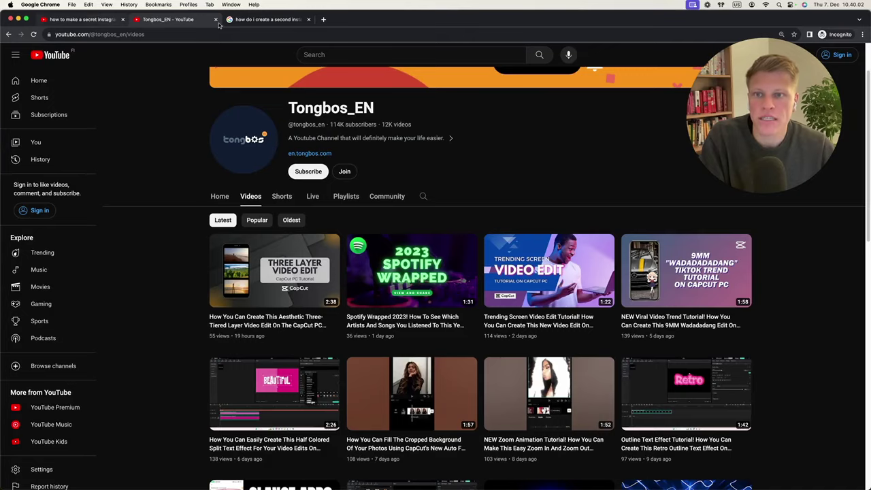
{"action": "left_click", "coordinate": [222, 21]}
{"action": "scroll", "coordinate": [181, 305], "scroll_direction": "down", "scroll_amount": 8}
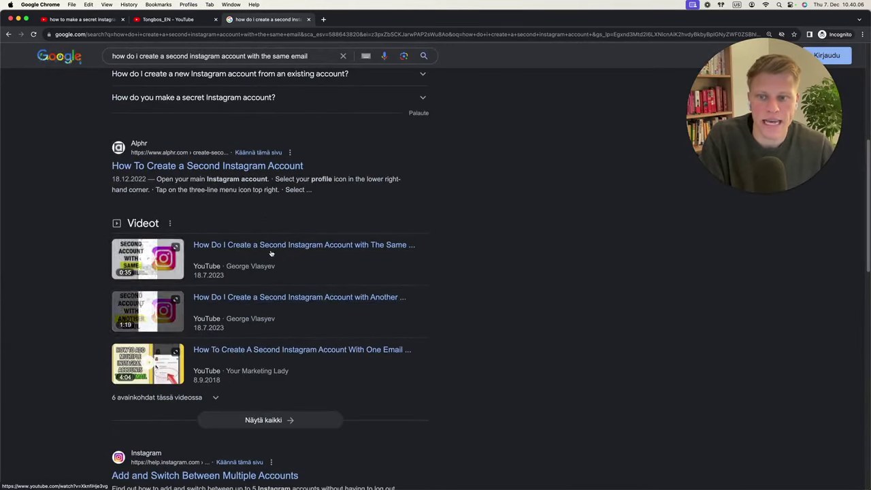
{"action": "scroll", "coordinate": [102, 253], "scroll_direction": "up", "scroll_amount": 3}
{"action": "scroll", "coordinate": [105, 248], "scroll_direction": "up", "scroll_amount": 3}
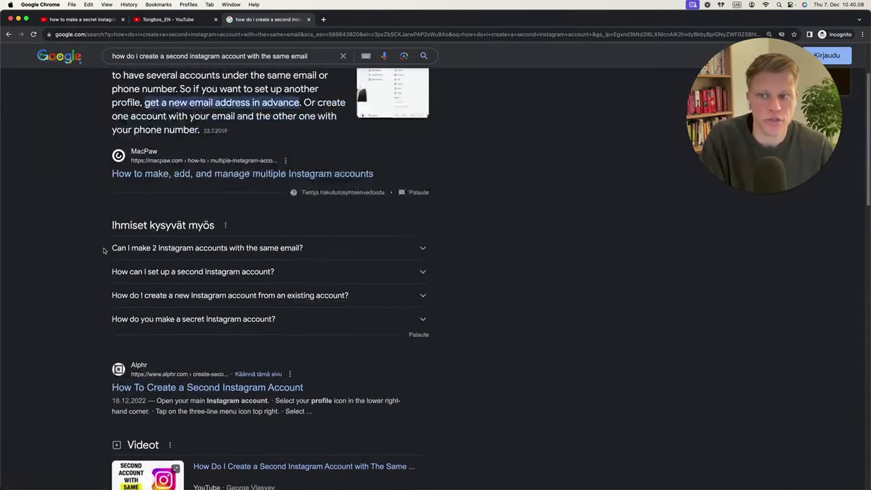
{"action": "scroll", "coordinate": [106, 249], "scroll_direction": "down", "scroll_amount": 4}
{"action": "scroll", "coordinate": [166, 194], "scroll_direction": "up", "scroll_amount": 4}
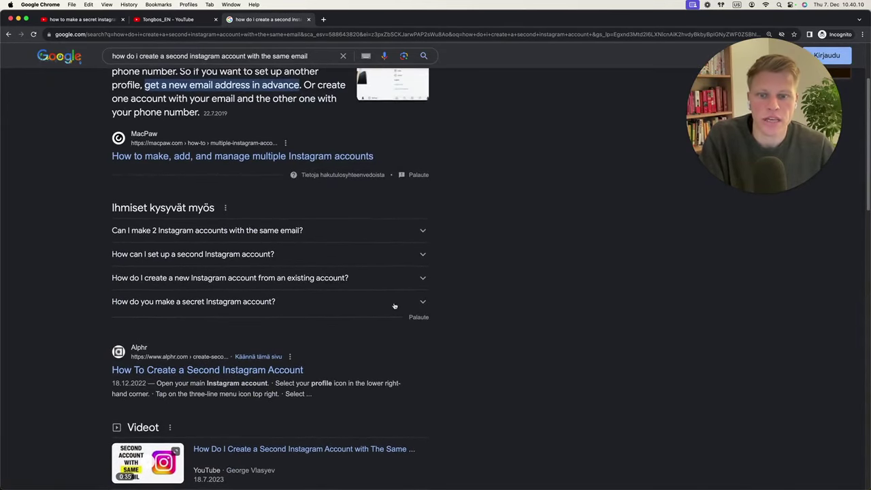
Expand and collapse the questions on making a secret Instagram account and setting up a second one to load more related questions
{"action": "left_click", "coordinate": [421, 302]}
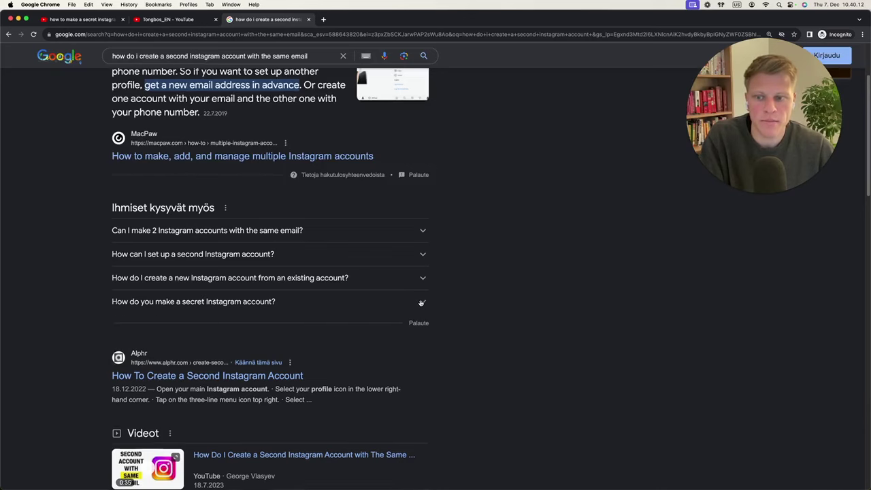
{"action": "left_click", "coordinate": [421, 302]}
{"action": "scroll", "coordinate": [421, 302], "scroll_direction": "down", "scroll_amount": 2}
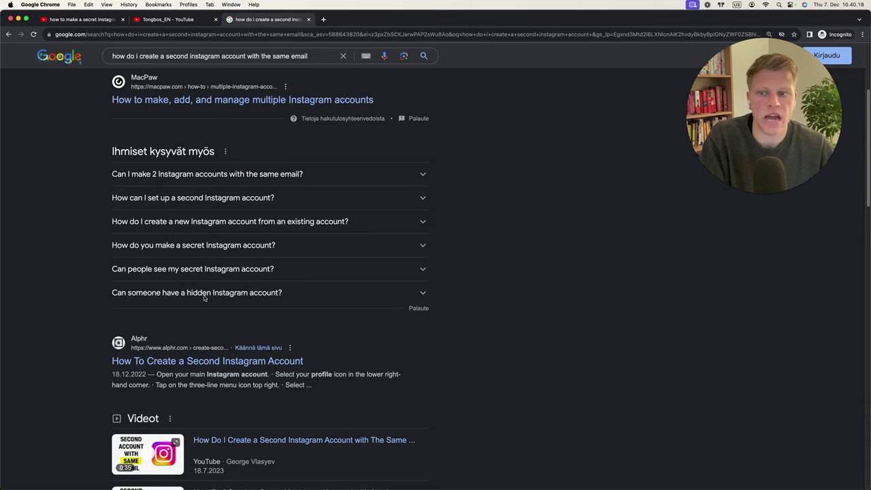
{"action": "left_click", "coordinate": [421, 197]}
{"action": "left_click", "coordinate": [421, 198]}
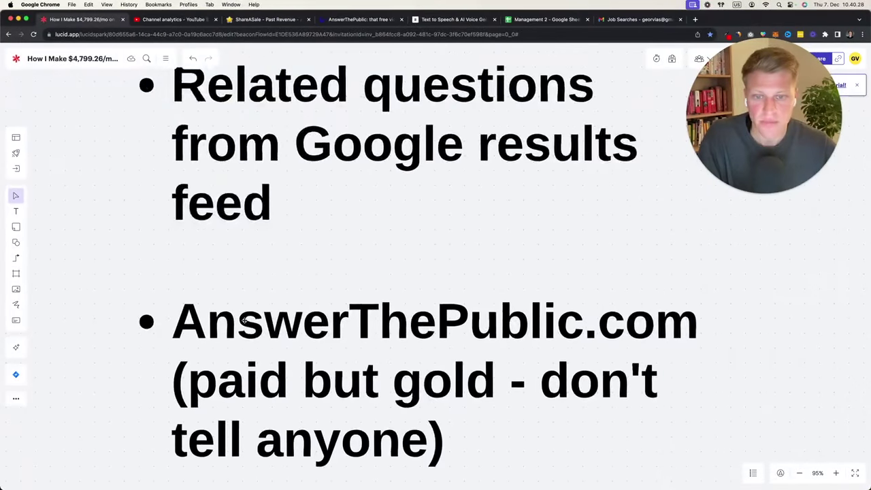
Switch to AnswerThePublic and search YouTube for "instagram" with United States and English selected
{"action": "scroll", "coordinate": [249, 317], "scroll_direction": "down", "scroll_amount": 3}
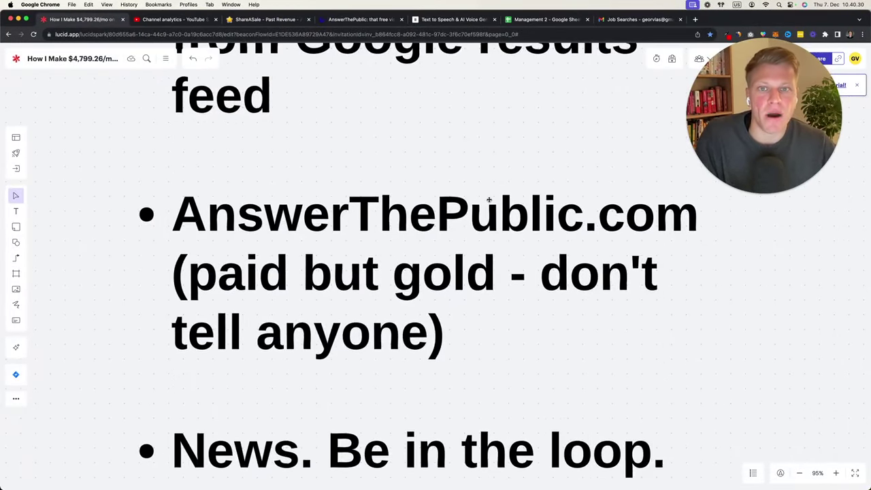
{"action": "left_click", "coordinate": [345, 20]}
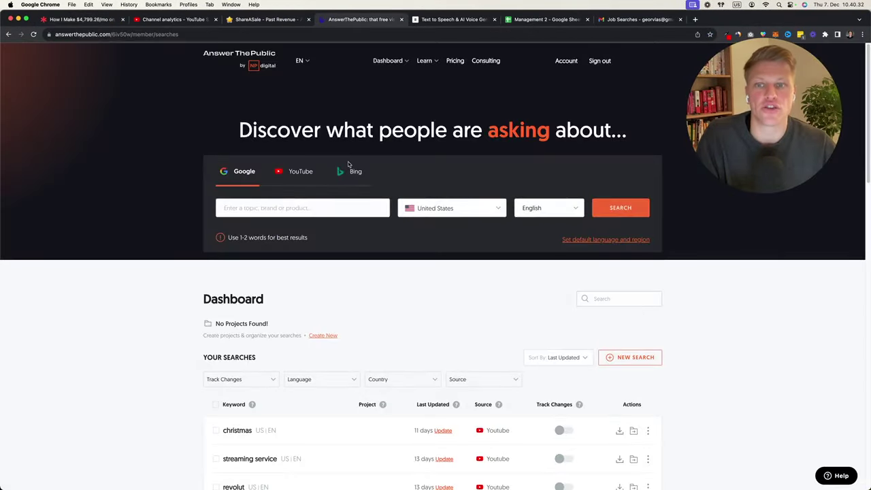
{"action": "left_click", "coordinate": [300, 172]}
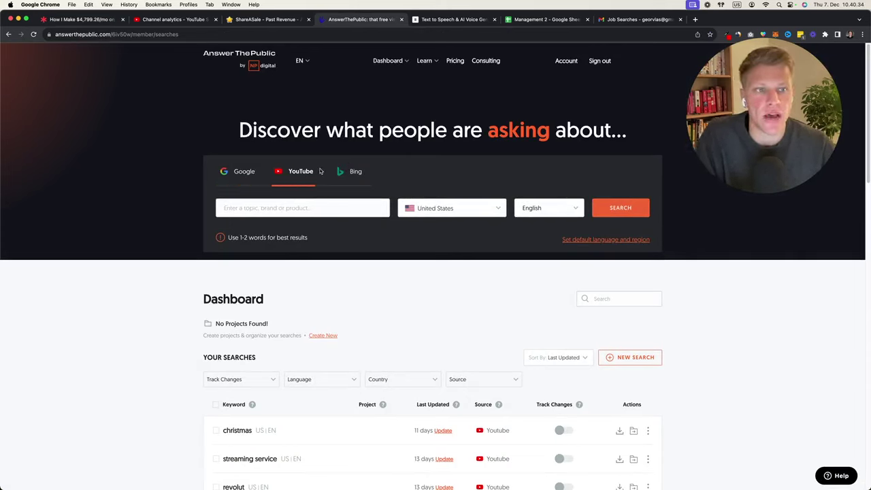
{"action": "left_click", "coordinate": [334, 173]}
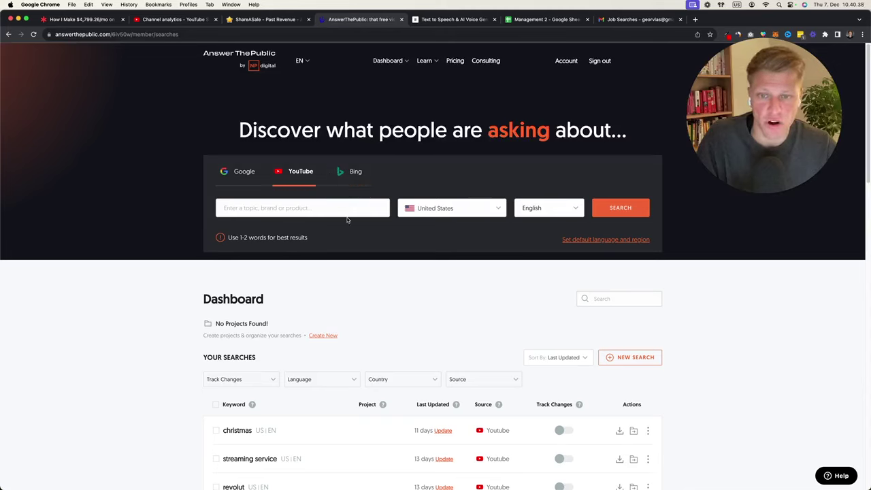
{"action": "left_click", "coordinate": [286, 205]}
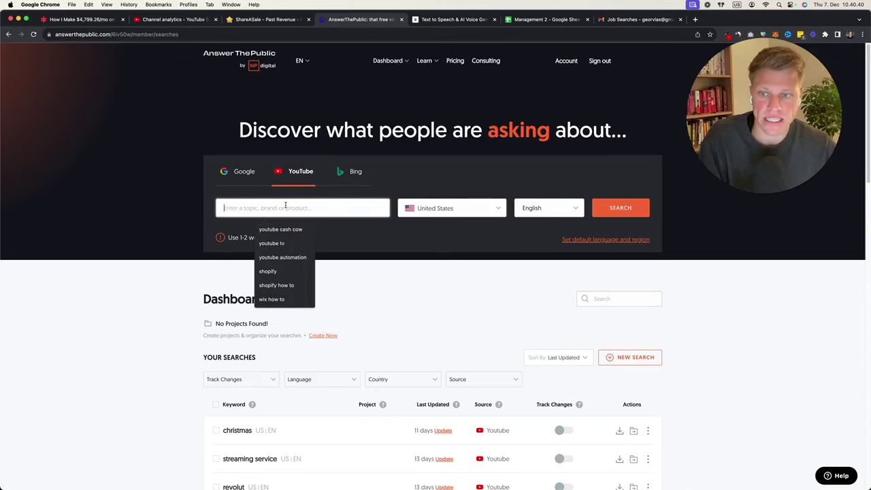
{"action": "type", "text": "instagram"}
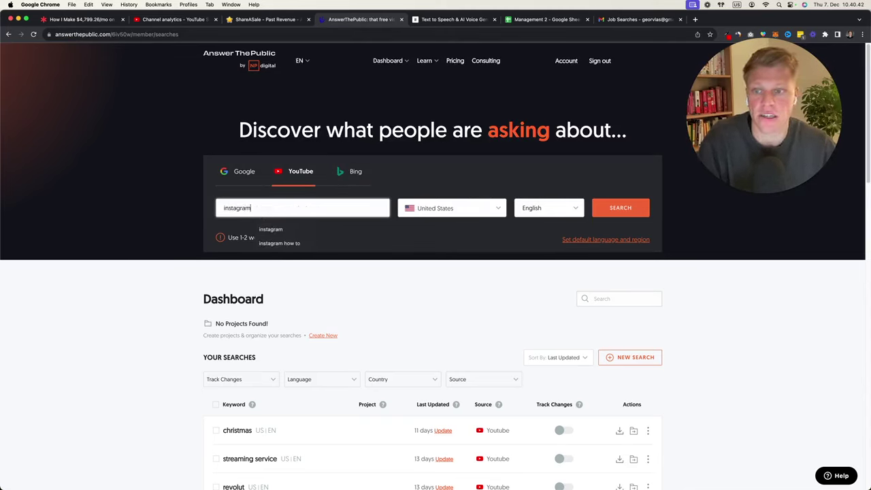
{"action": "left_click", "coordinate": [620, 211]}
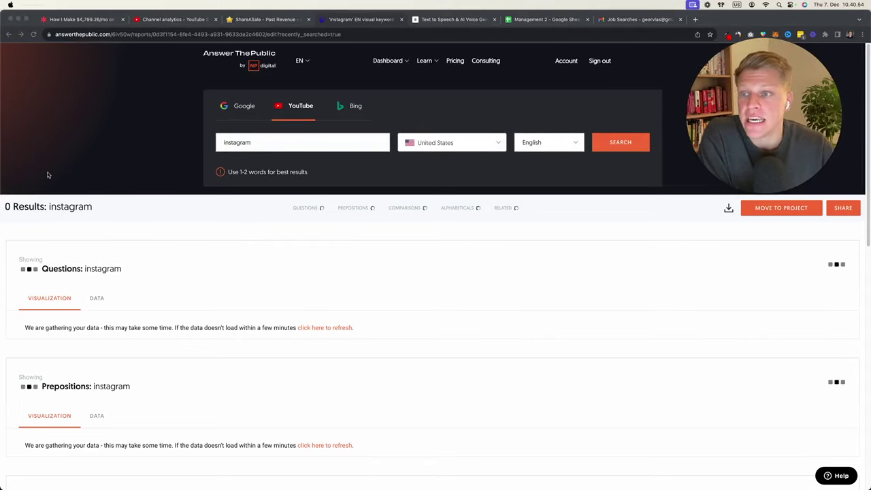
{"action": "left_click", "coordinate": [151, 214]}
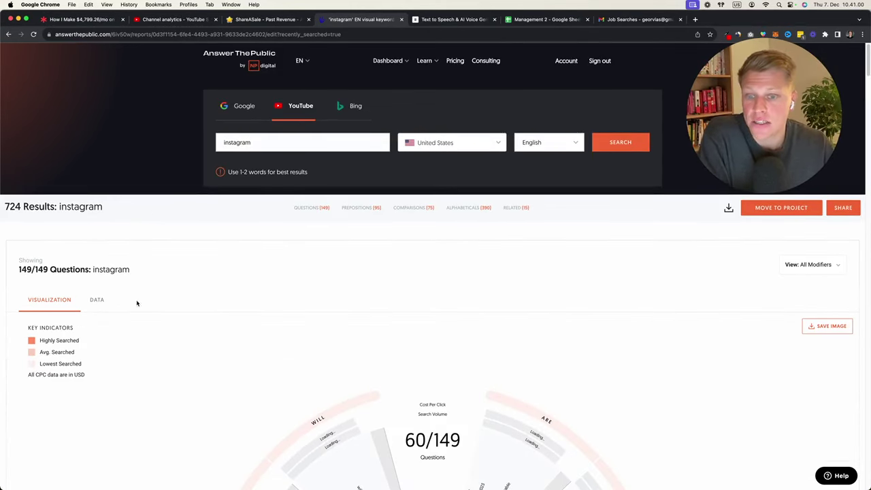
Show the instagram questions as data tables and review the search volume, cost per click and question keywords
{"action": "scroll", "coordinate": [137, 302], "scroll_direction": "down", "scroll_amount": 5}
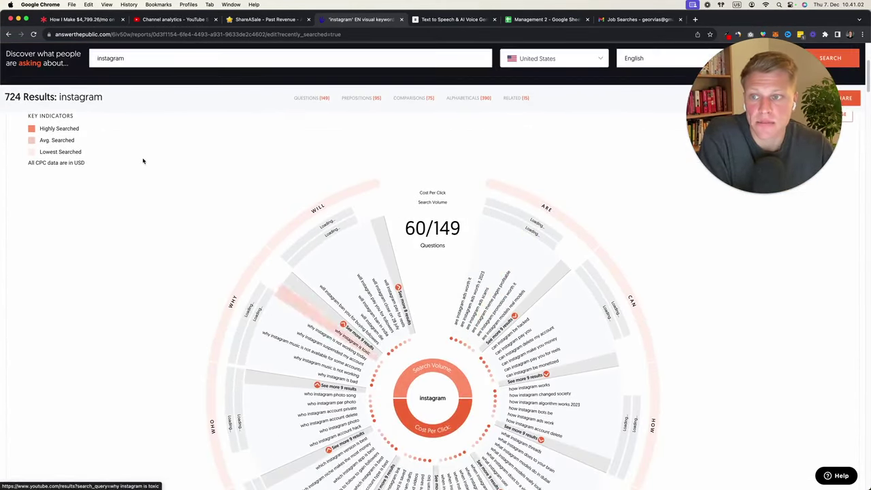
{"action": "left_click", "coordinate": [96, 196]}
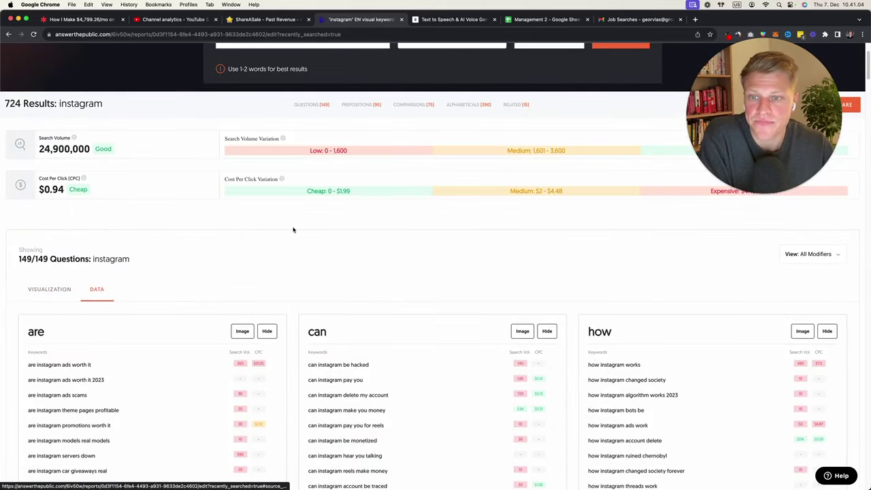
{"action": "scroll", "coordinate": [86, 284], "scroll_direction": "up", "scroll_amount": 3}
{"action": "left_click_drag", "start_coordinate": [39, 227], "coordinate": [88, 225]}
{"action": "left_click_drag", "start_coordinate": [39, 263], "coordinate": [72, 265]}
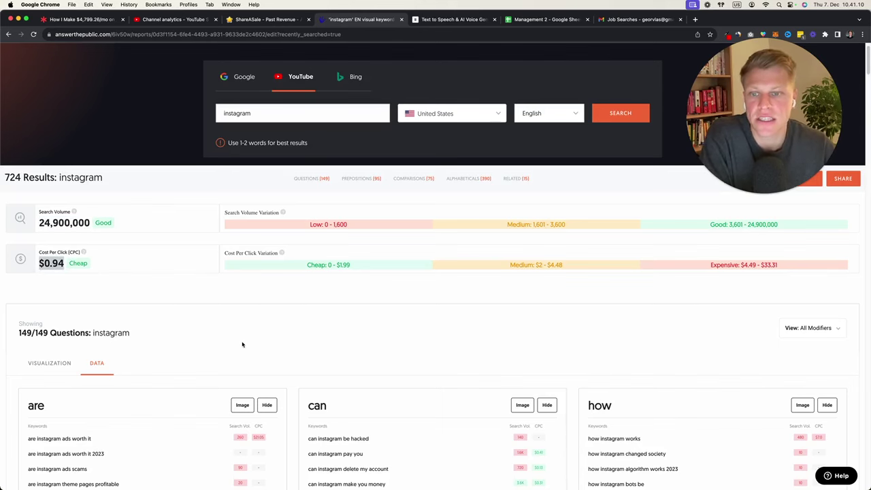
{"action": "scroll", "coordinate": [241, 344], "scroll_direction": "down", "scroll_amount": 5}
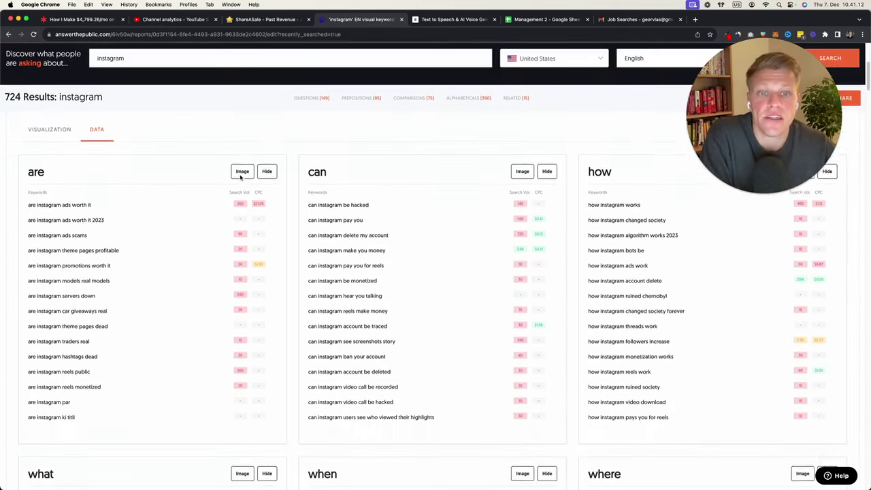
{"action": "scroll", "coordinate": [244, 178], "scroll_direction": "down", "scroll_amount": 1}
Download the instagram keyword report as a CSV and create a blank Google Sheets spreadsheet in a separate tab
{"action": "scroll", "coordinate": [414, 198], "scroll_direction": "up", "scroll_amount": 5}
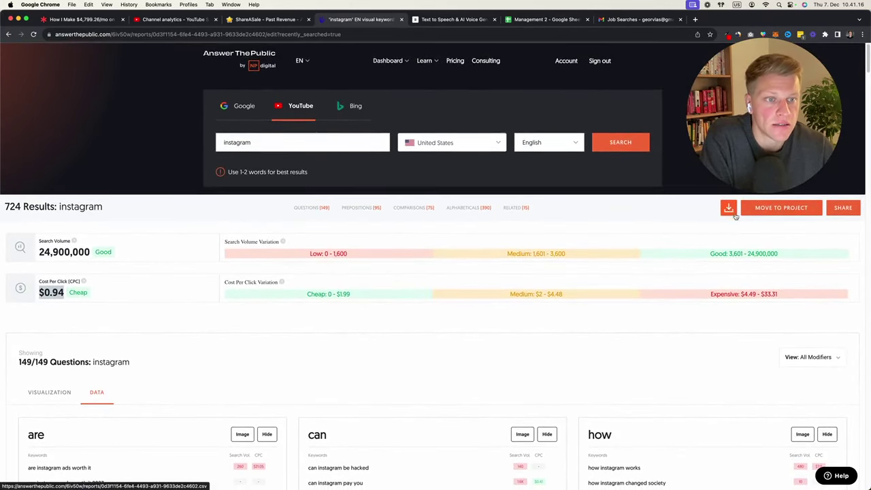
{"action": "left_click", "coordinate": [728, 209]}
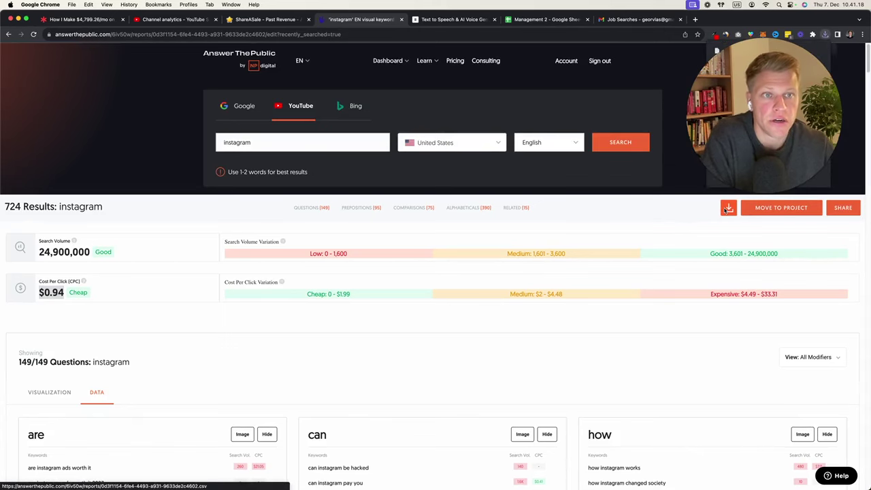
{"action": "key", "text": "super+t"}
{"action": "type", "text": "she"}
{"action": "key", "text": "Return"}
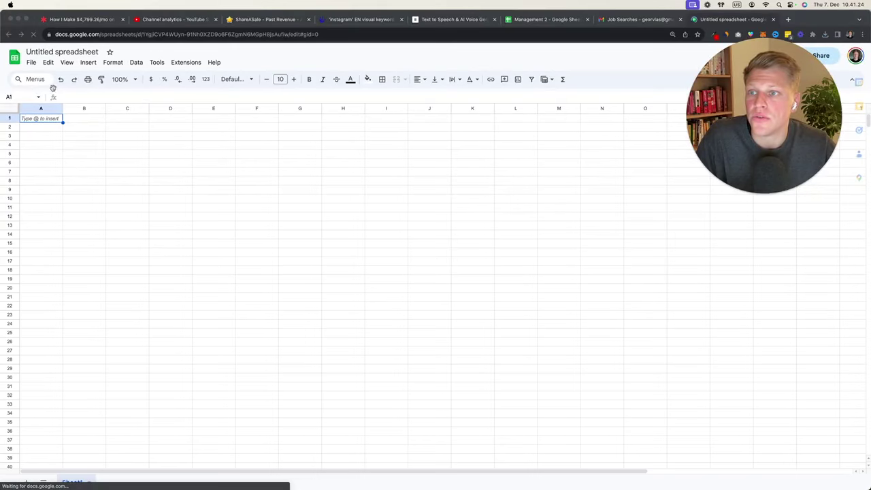
Upload the downloaded instagram-en-us-suggestions-07-12-2023.csv from the Downloads folder and open it in Google Sheets
{"action": "left_click", "coordinate": [32, 62]}
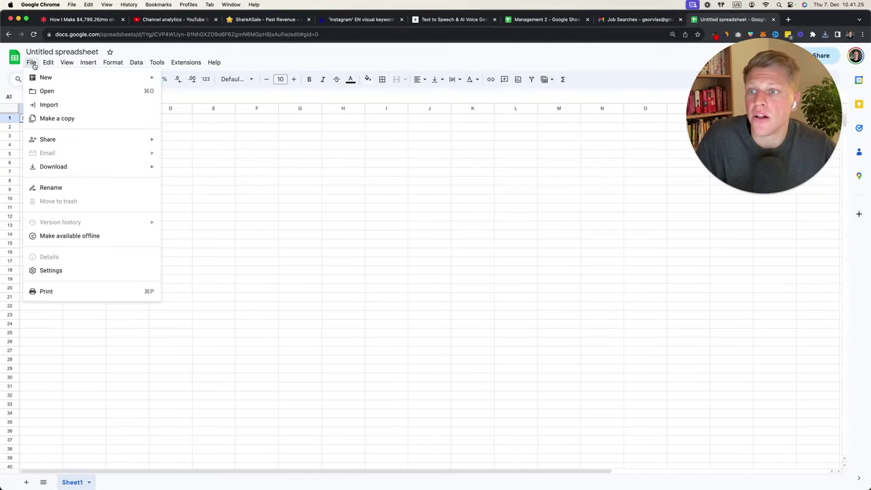
{"action": "left_click", "coordinate": [84, 91]}
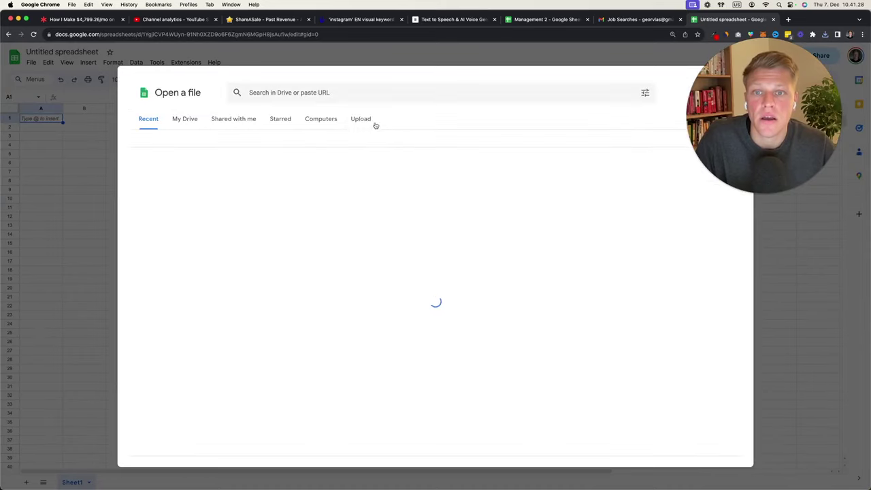
{"action": "left_click", "coordinate": [365, 123]}
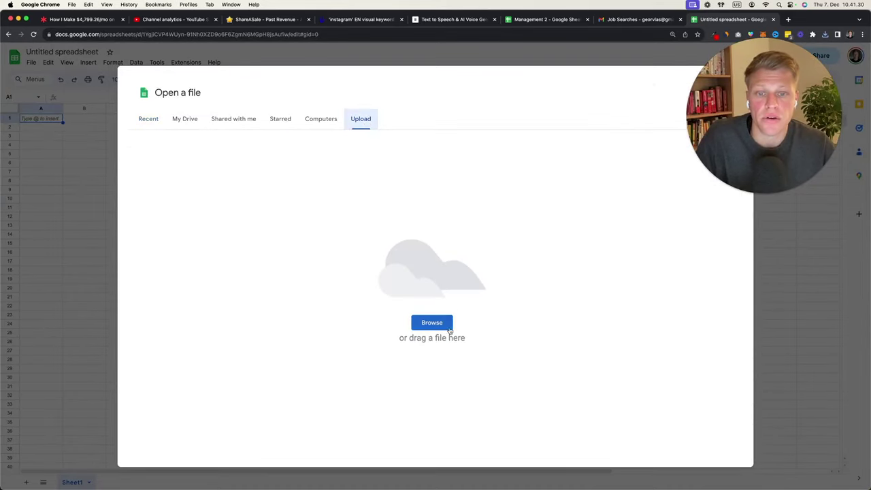
{"action": "left_click", "coordinate": [430, 323]}
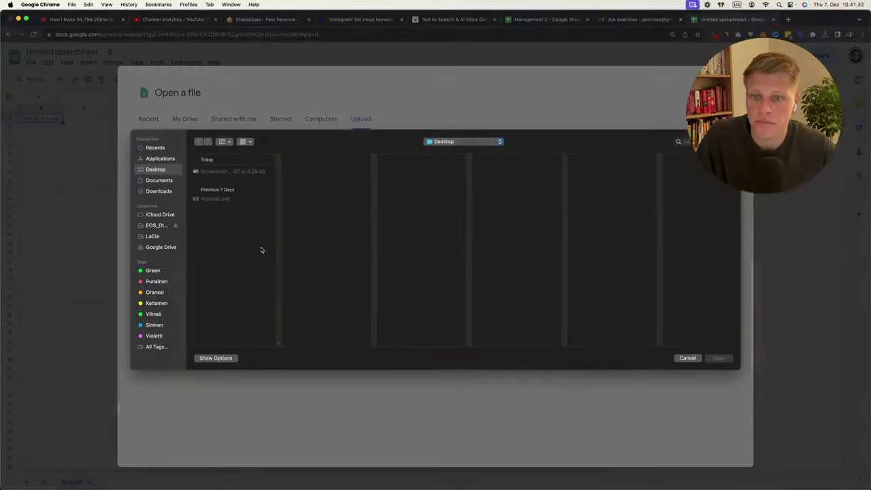
{"action": "left_click", "coordinate": [173, 193]}
{"action": "double_click", "coordinate": [209, 176]}
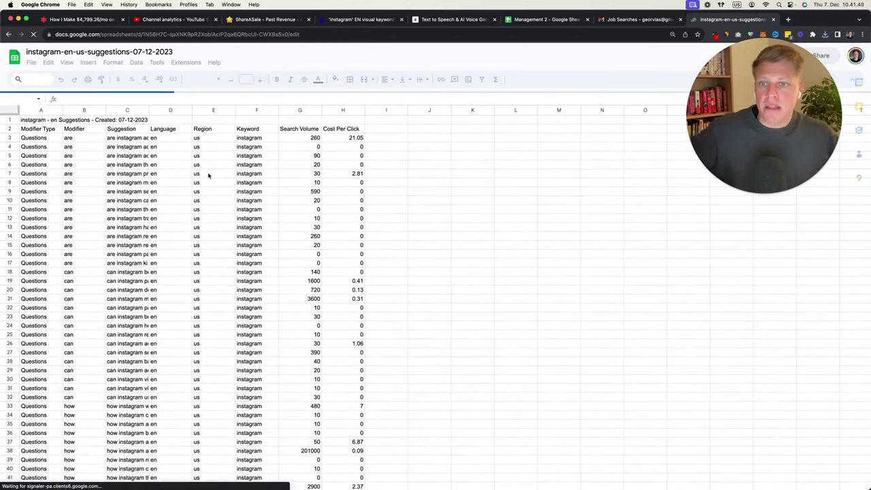
Hide the Language, Region and Keyword columns (D to F)
{"action": "left_click", "coordinate": [170, 108]}
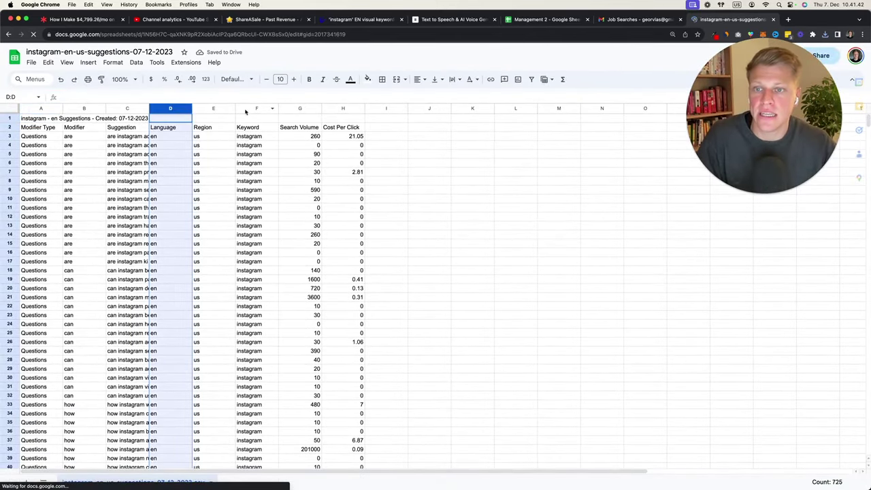
{"action": "left_click", "coordinate": [257, 109], "text": "shift"}
{"action": "right_click", "coordinate": [256, 110]}
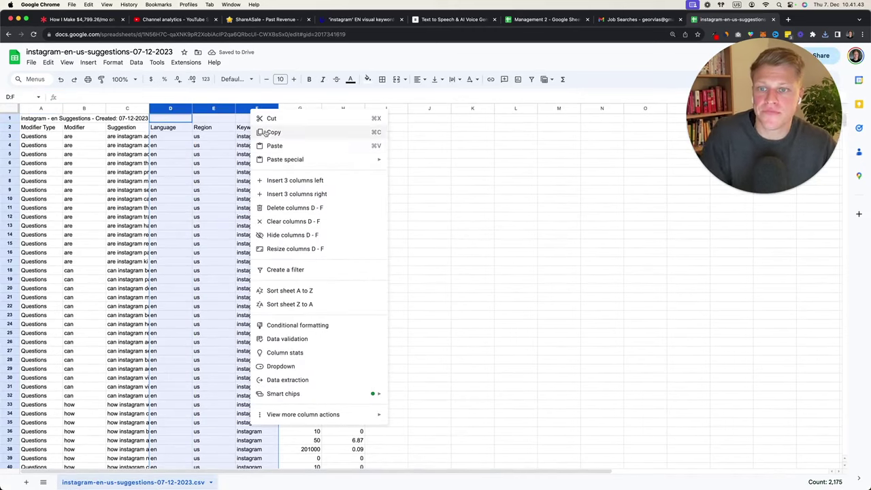
{"action": "left_click", "coordinate": [292, 235]}
{"action": "left_click", "coordinate": [343, 162]}
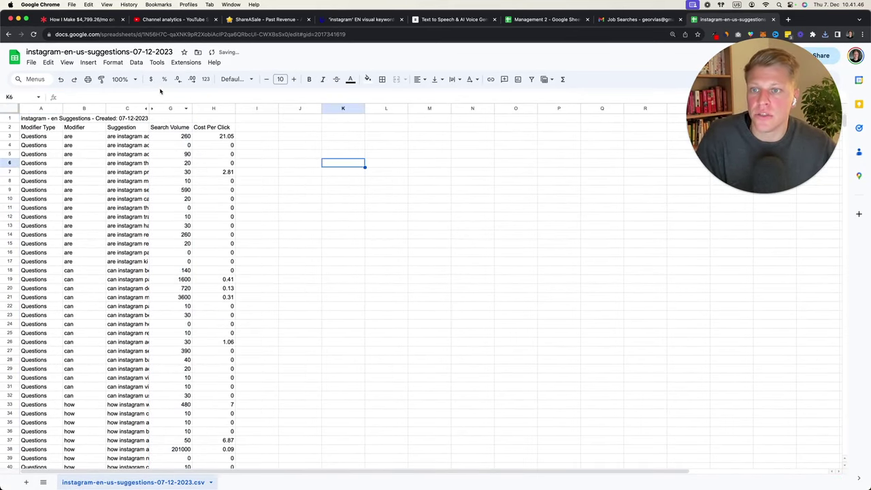
Sort the whole sheet by the Search Volume column in descending order (Z to A)
{"action": "left_click", "coordinate": [189, 110]}
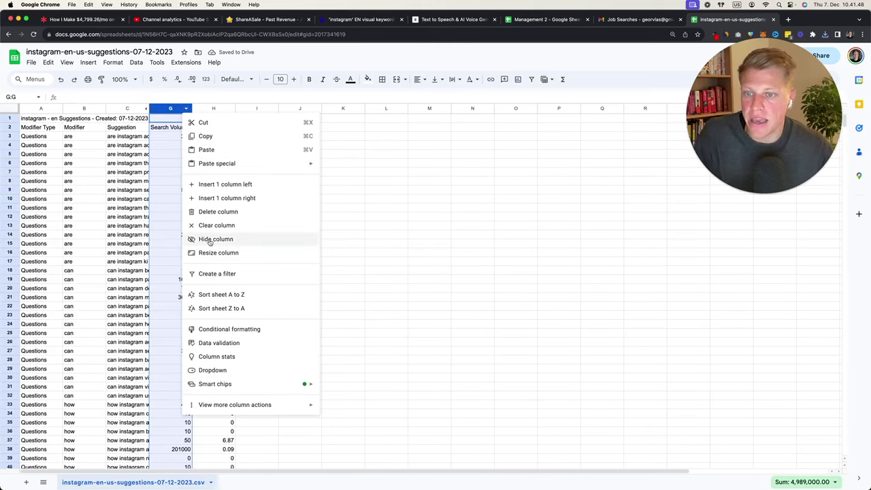
{"action": "left_click", "coordinate": [386, 262]}
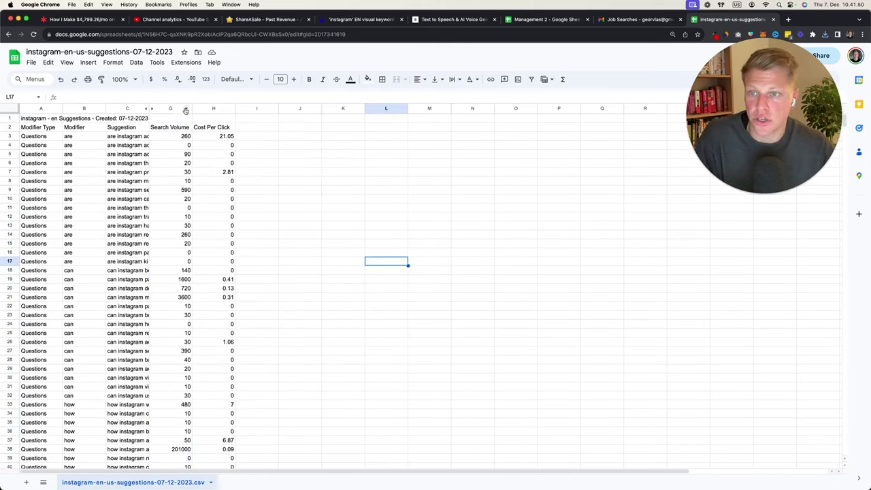
{"action": "left_click", "coordinate": [186, 108]}
{"action": "left_click", "coordinate": [214, 306]}
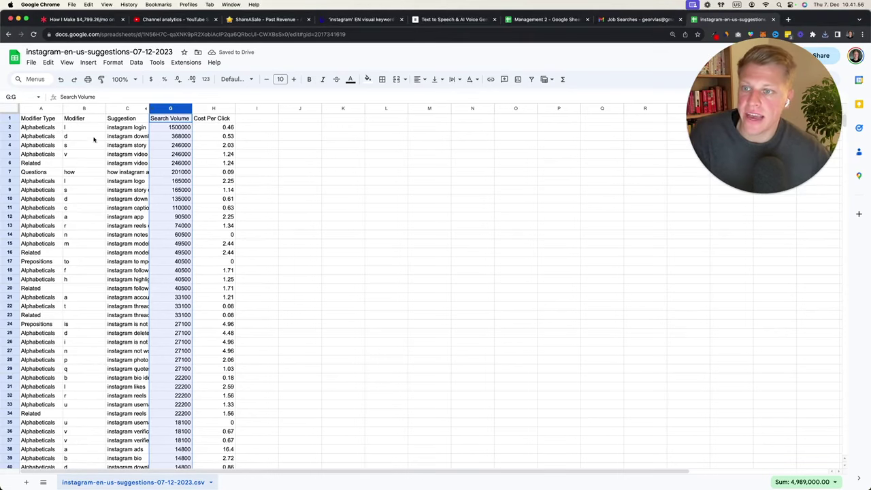
{"action": "left_click", "coordinate": [245, 174]}
Widen the Suggestion column to fit its keywords
{"action": "left_click", "coordinate": [128, 108]}
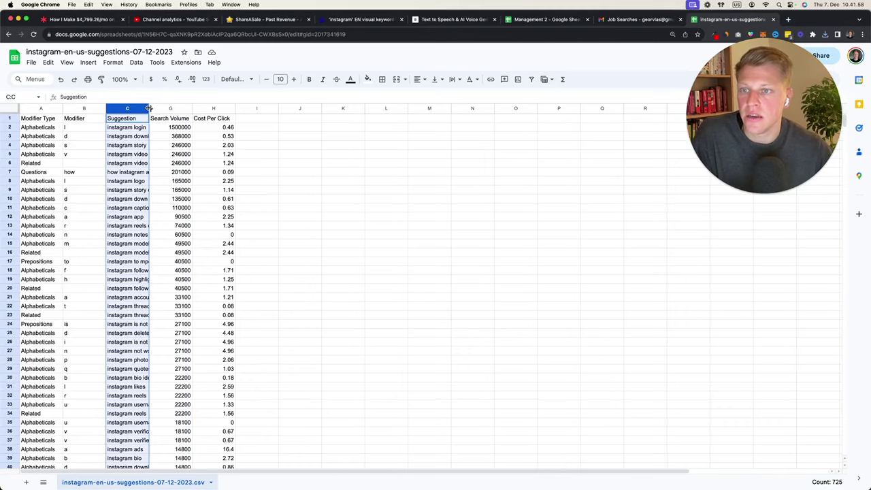
{"action": "double_click", "coordinate": [149, 108]}
{"action": "left_click", "coordinate": [425, 167]}
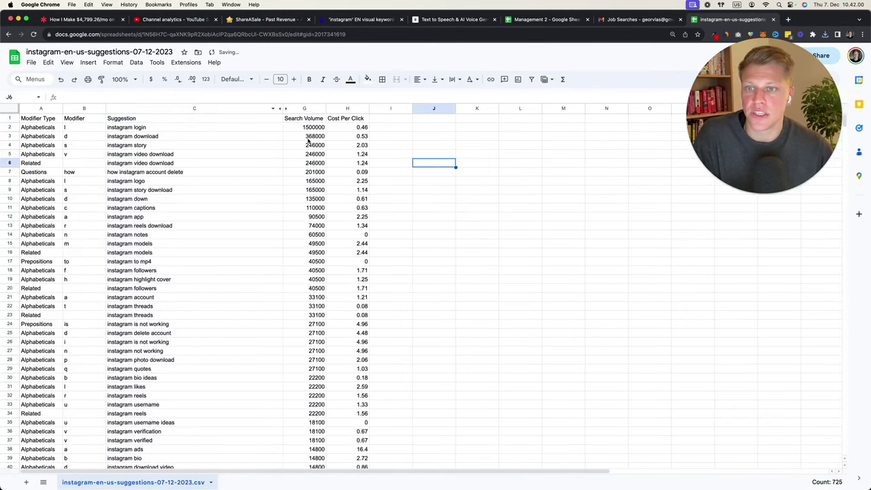
Remove the duplicate entries from the Suggestion column, analyzing only column C without expanding the selection
{"action": "left_click", "coordinate": [203, 111]}
{"action": "left_click", "coordinate": [137, 63]}
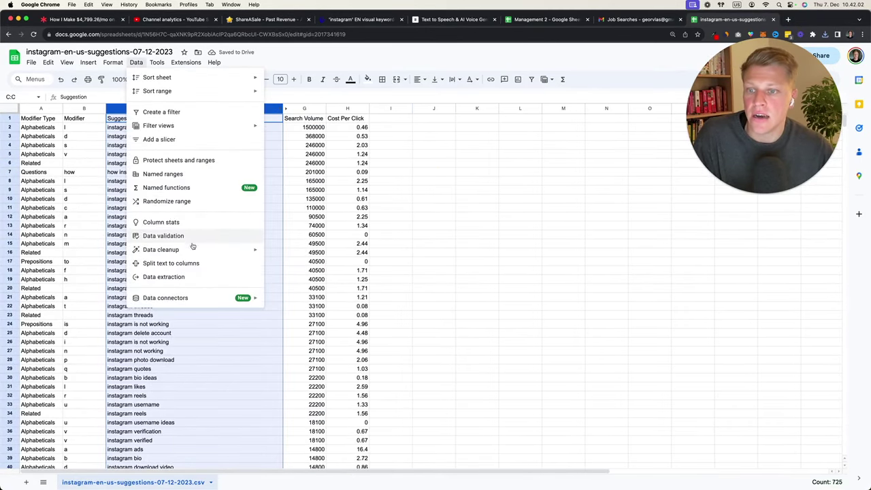
{"action": "mouse_move", "coordinate": [194, 249]}
{"action": "left_click", "coordinate": [316, 266]}
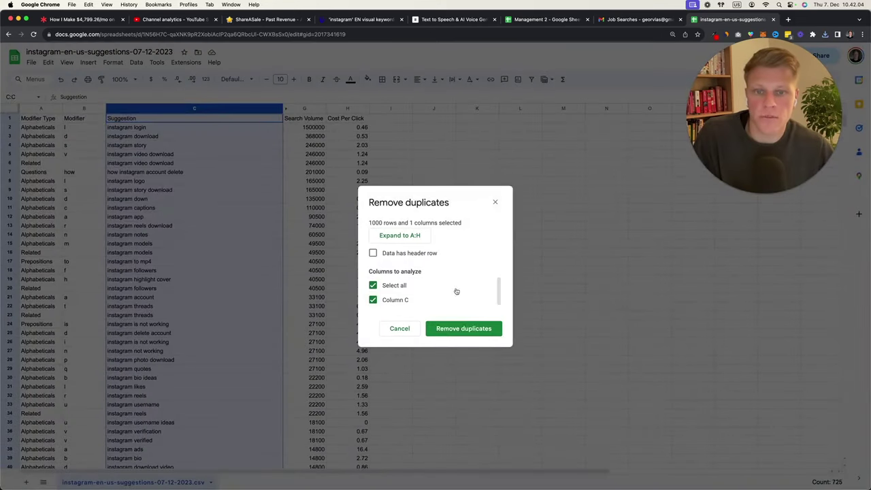
{"action": "left_click", "coordinate": [463, 328]}
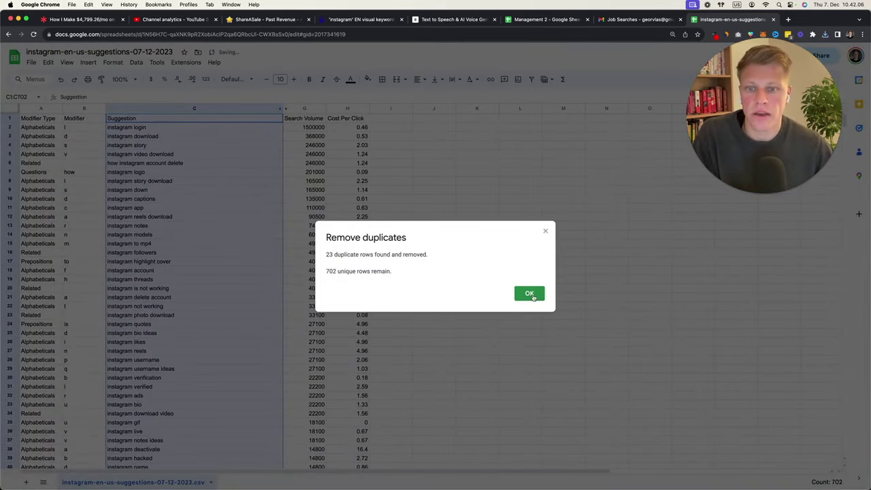
{"action": "left_click", "coordinate": [531, 294]}
{"action": "left_click", "coordinate": [531, 218]}
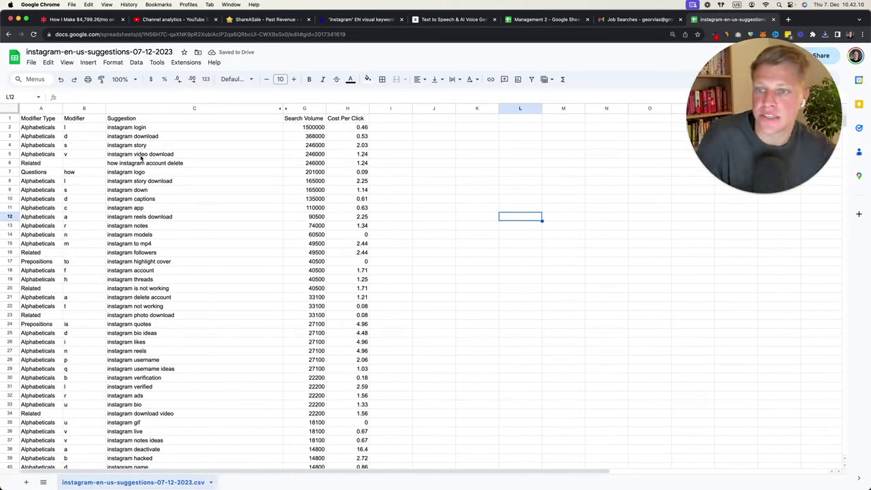
Review the "instagram video download" keyword with its search volume and the modifier types of several rows
{"action": "left_click", "coordinate": [148, 157]}
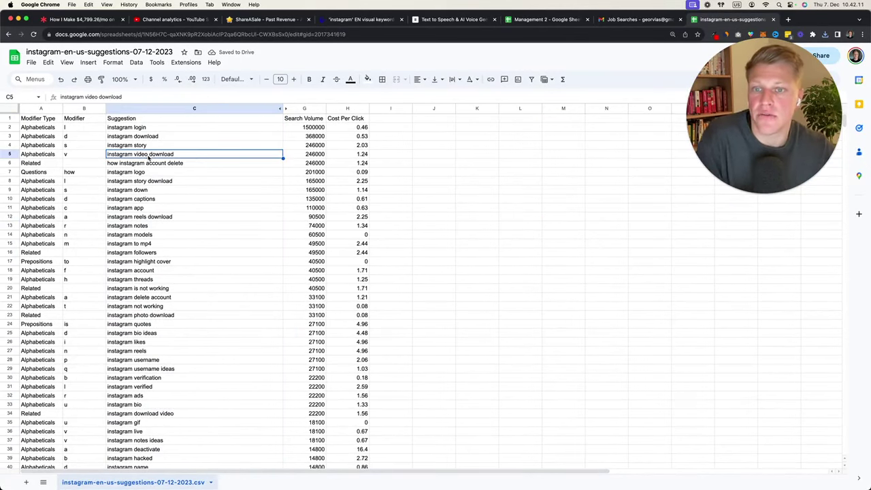
{"action": "left_click", "coordinate": [313, 155]}
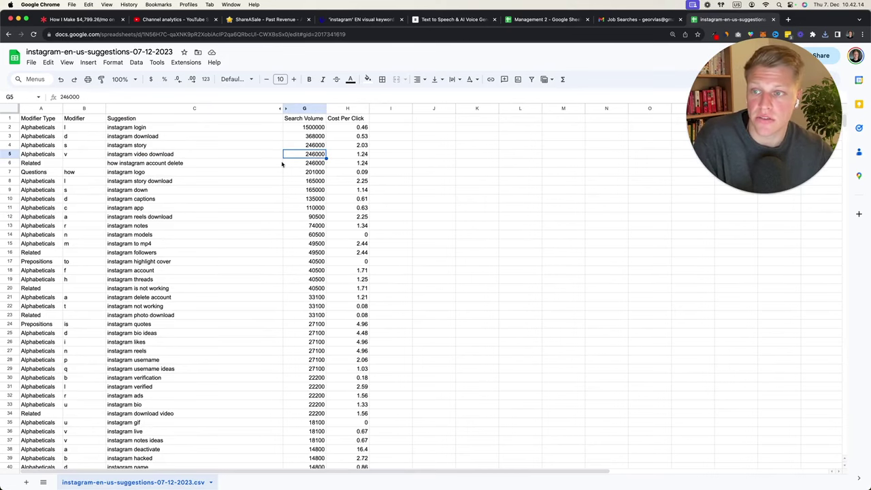
{"action": "left_click", "coordinate": [39, 129]}
{"action": "left_click", "coordinate": [39, 181]}
{"action": "left_click", "coordinate": [39, 225]}
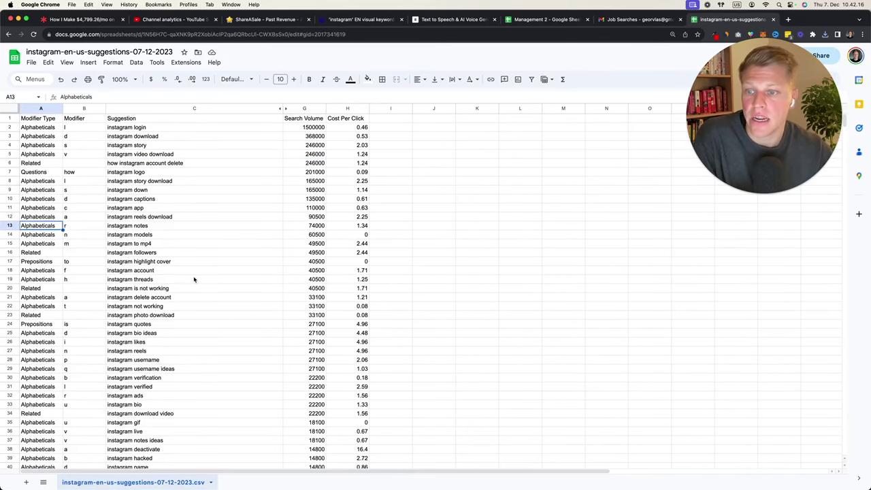
Create a filter on the Modifier column of the suggestions sheet
{"action": "scroll", "coordinate": [190, 281], "scroll_direction": "down", "scroll_amount": 20}
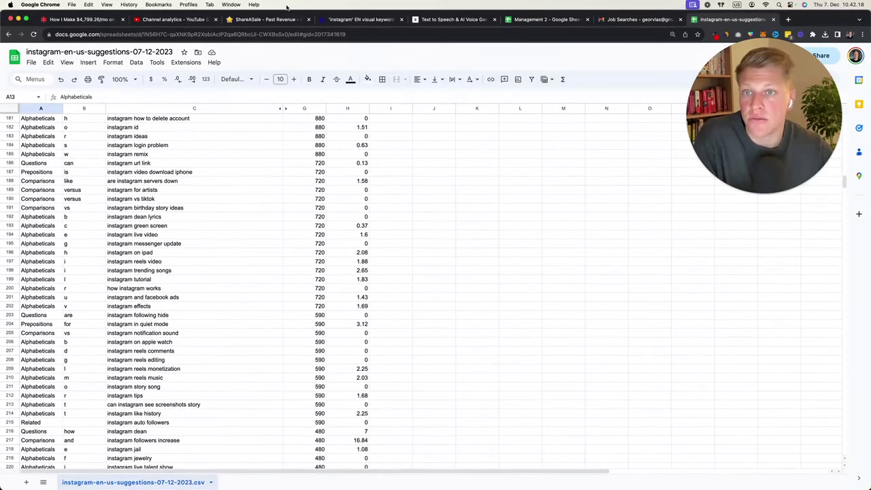
{"action": "scroll", "coordinate": [285, 180], "scroll_direction": "down", "scroll_amount": 10}
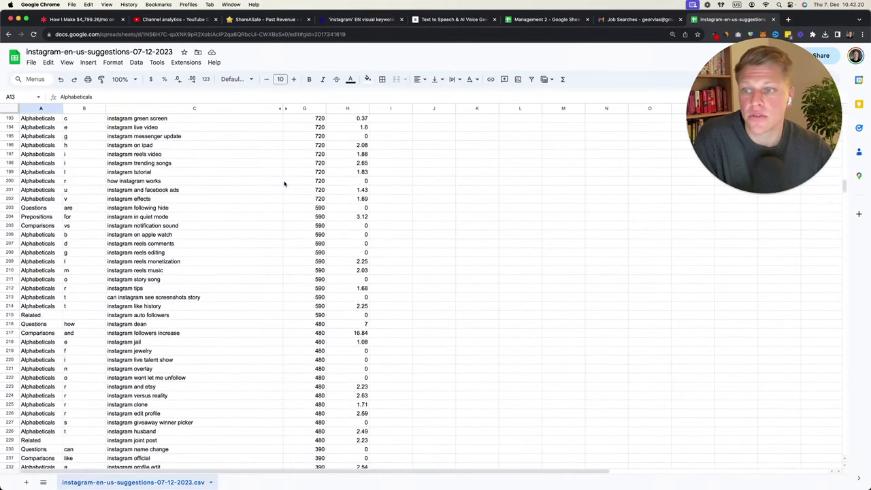
{"action": "left_click", "coordinate": [70, 194]}
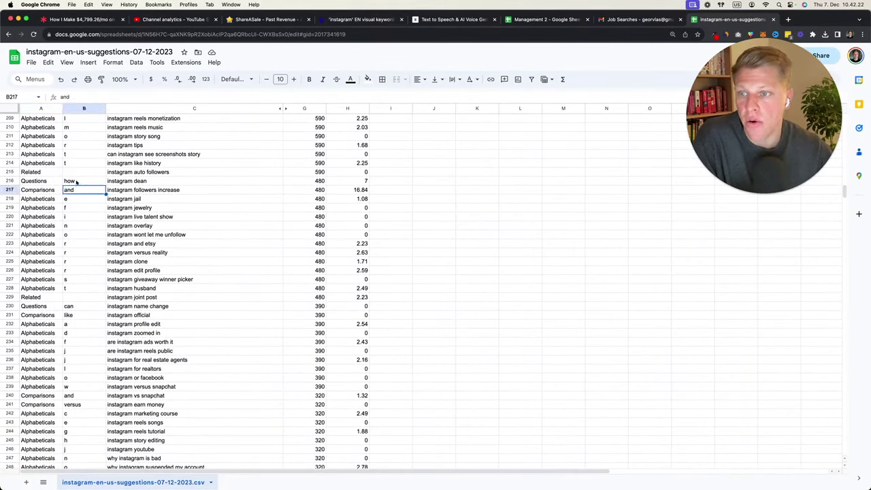
{"action": "left_click", "coordinate": [87, 108]}
{"action": "left_click", "coordinate": [100, 108]}
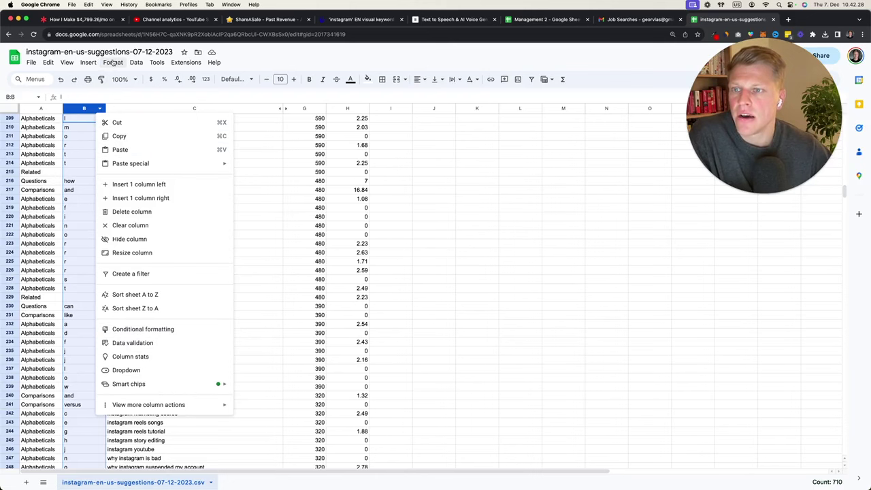
{"action": "left_click", "coordinate": [135, 64]}
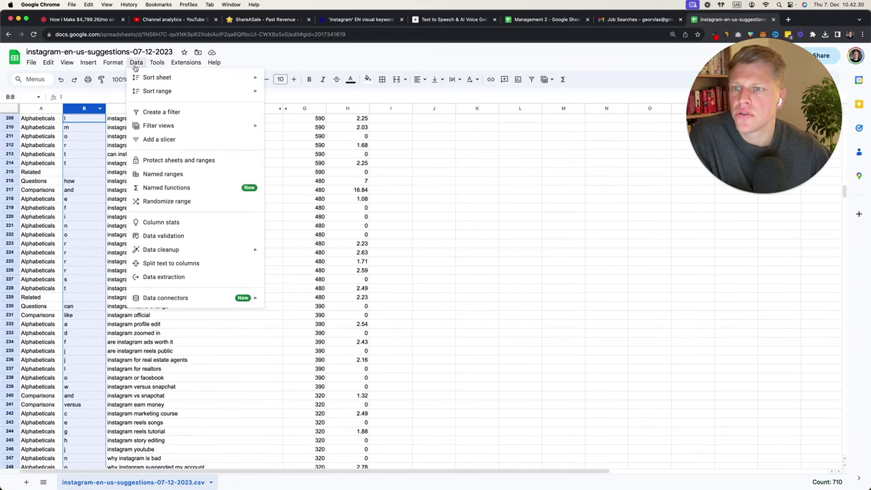
{"action": "left_click", "coordinate": [169, 113]}
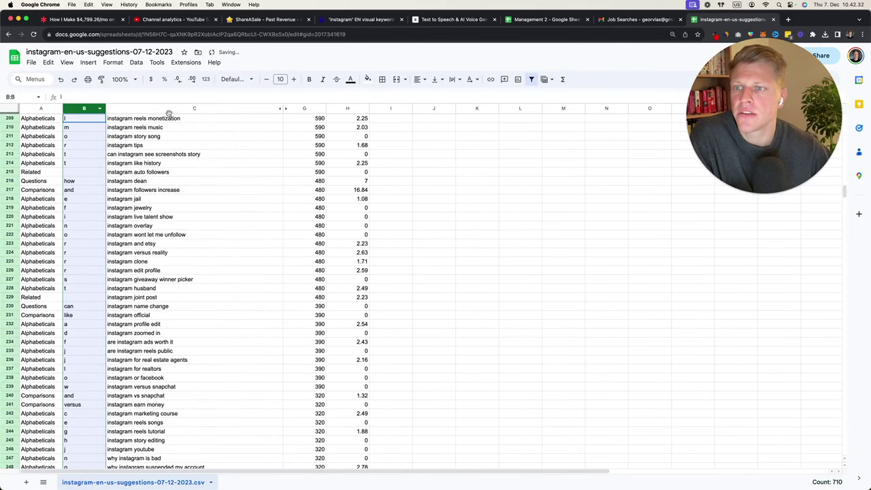
{"action": "left_click", "coordinate": [100, 110]}
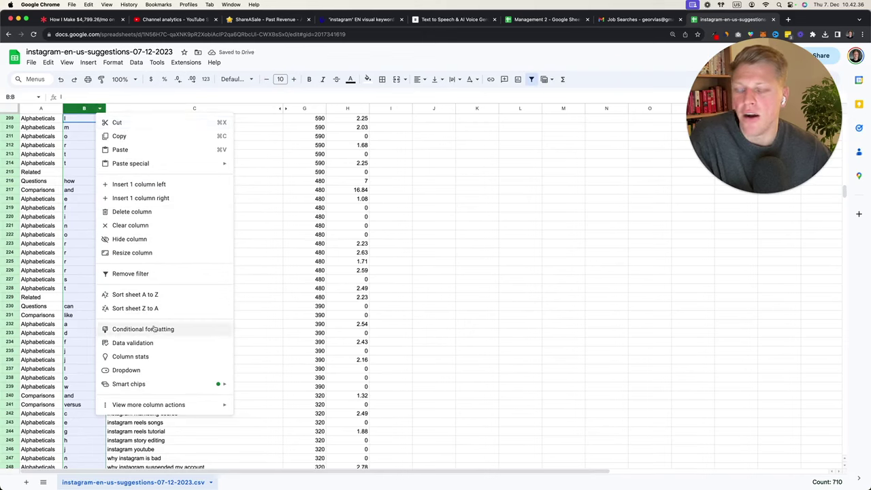
{"action": "left_click", "coordinate": [128, 274]}
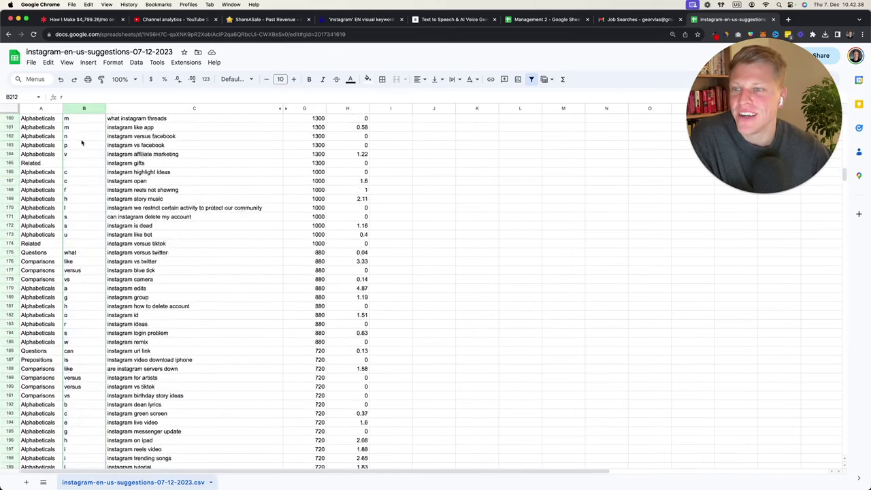
Filter the Modifier column by values so that only rows with "can" are shown
{"action": "scroll", "coordinate": [82, 142], "scroll_direction": "up", "scroll_amount": 20}
{"action": "left_click", "coordinate": [100, 119]}
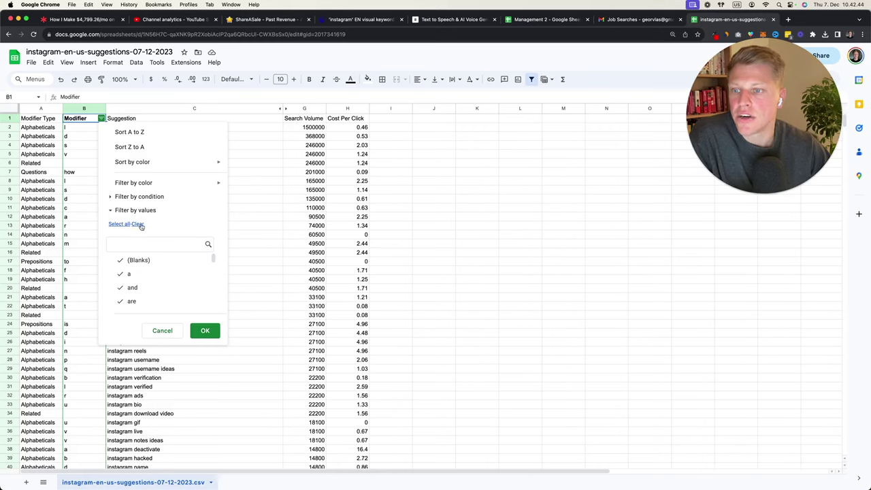
{"action": "scroll", "coordinate": [159, 294], "scroll_direction": "down", "scroll_amount": 3}
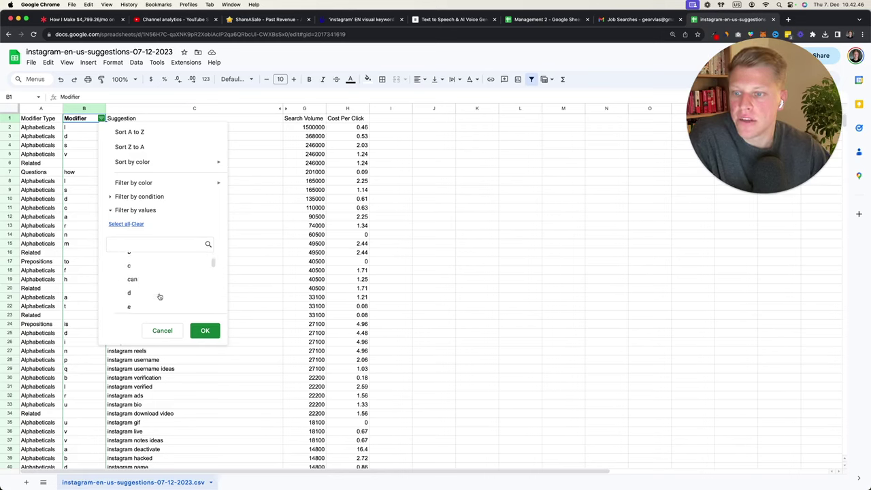
{"action": "left_click", "coordinate": [155, 261]}
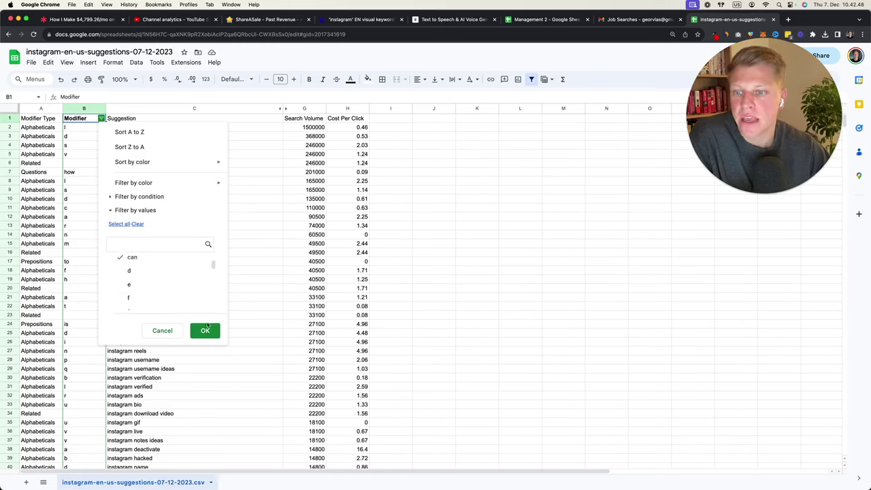
{"action": "left_click", "coordinate": [205, 330]}
{"action": "left_click", "coordinate": [505, 349]}
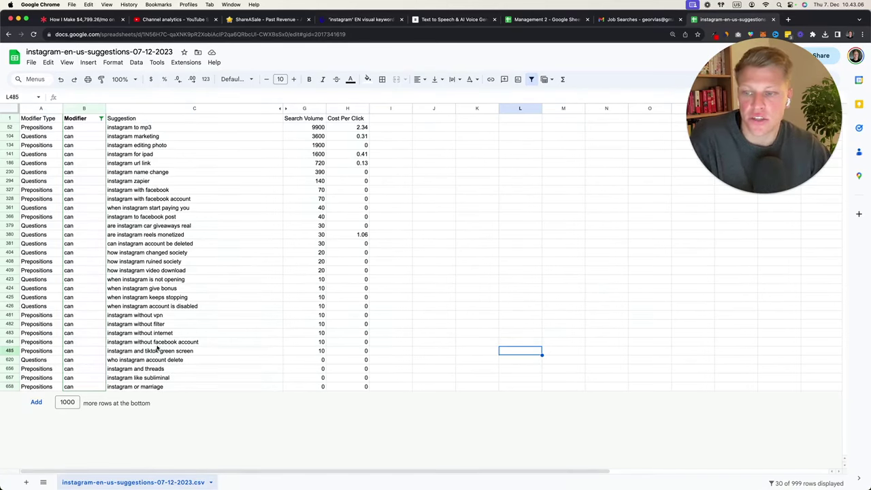
Look through the other modifier values available for filtering, such as near, versus, vs and what
{"action": "left_click", "coordinate": [101, 119]}
{"action": "scroll", "coordinate": [160, 292], "scroll_direction": "down", "scroll_amount": 10}
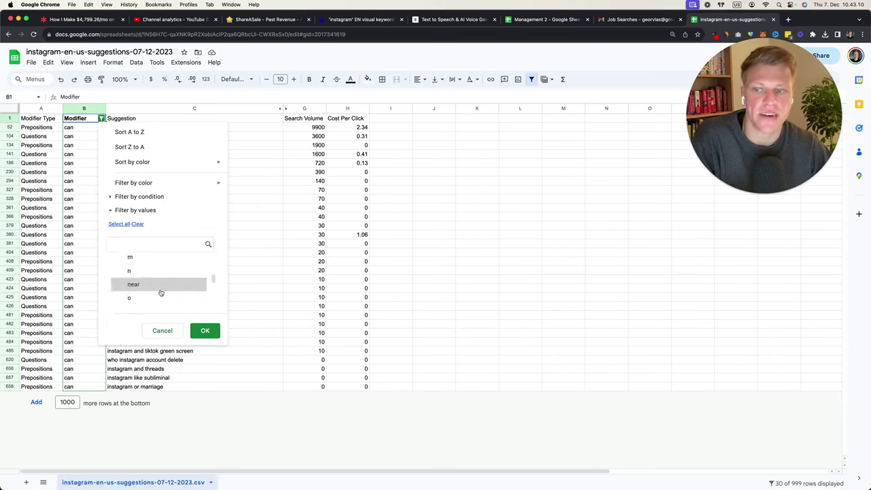
{"action": "scroll", "coordinate": [160, 293], "scroll_direction": "up", "scroll_amount": 1}
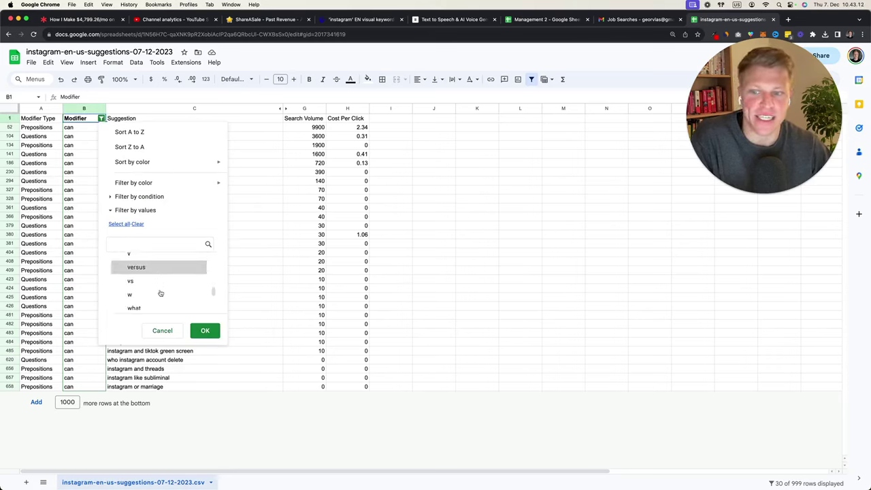
{"action": "scroll", "coordinate": [160, 293], "scroll_direction": "down", "scroll_amount": 1}
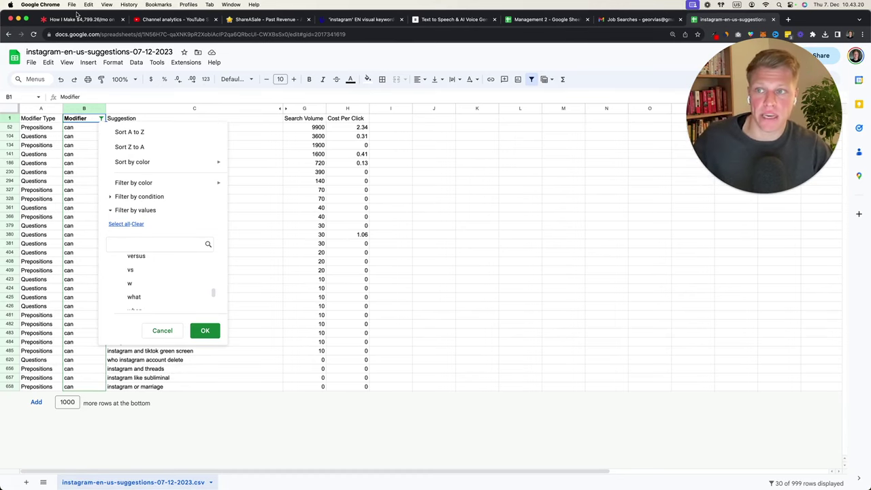
Switch to the Lucidspark board and read its notes on news-based keywords, angles of keywords and power words after "how to"
{"action": "left_click", "coordinate": [77, 19]}
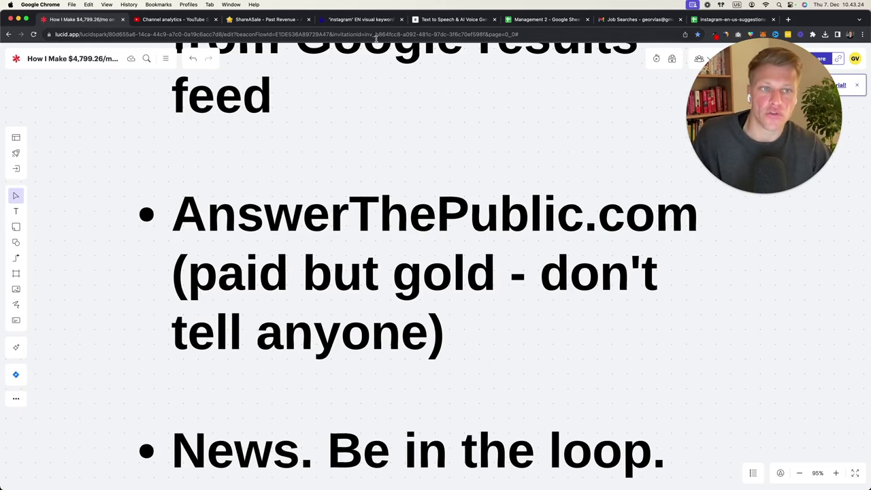
{"action": "scroll", "coordinate": [230, 262], "scroll_direction": "down", "scroll_amount": 8}
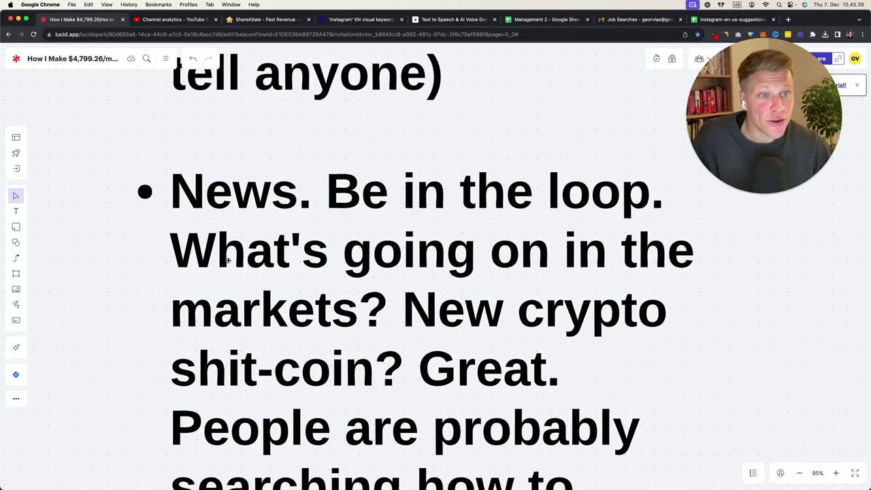
{"action": "scroll", "coordinate": [227, 260], "scroll_direction": "down", "scroll_amount": 4}
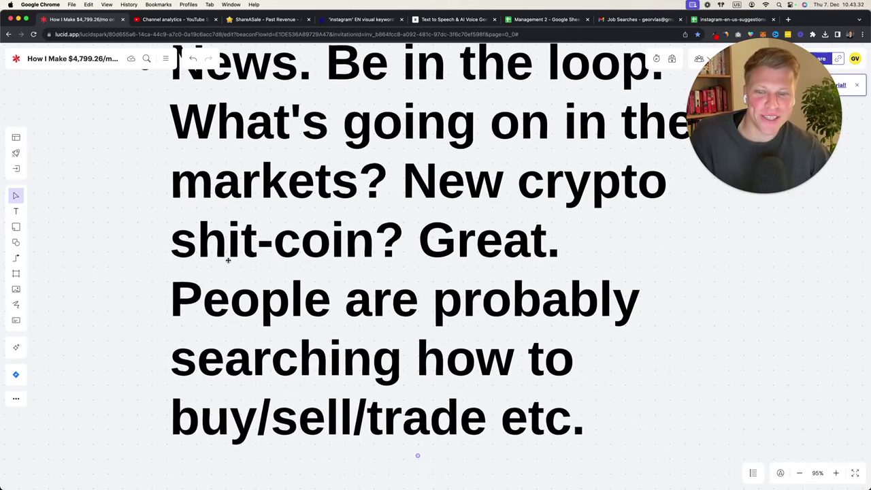
{"action": "scroll", "coordinate": [229, 263], "scroll_direction": "down", "scroll_amount": 1}
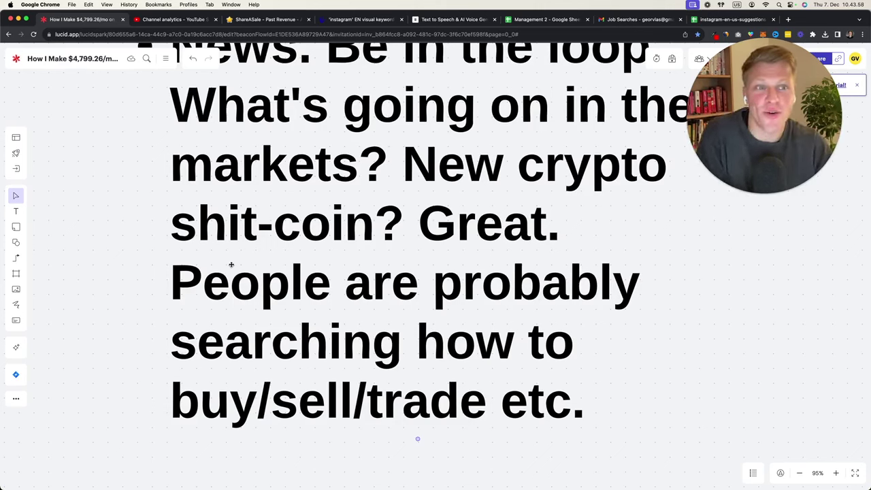
{"action": "scroll", "coordinate": [233, 275], "scroll_direction": "down", "scroll_amount": 5}
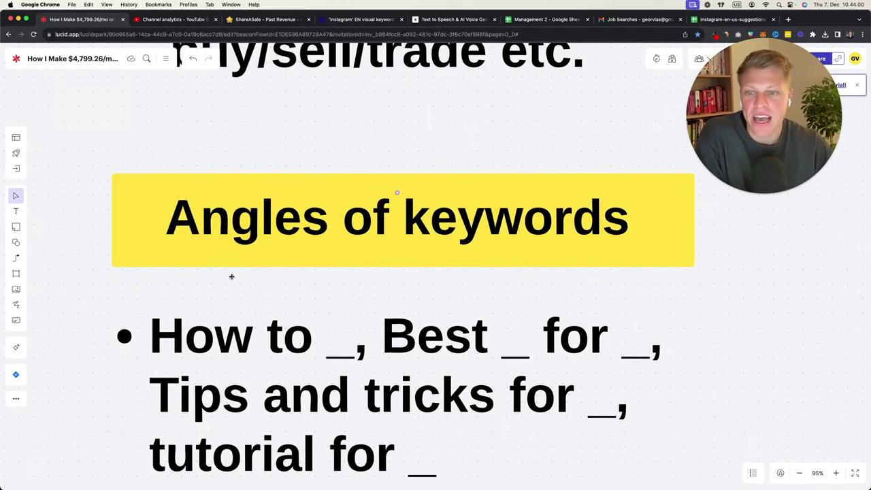
{"action": "scroll", "coordinate": [233, 274], "scroll_direction": "down", "scroll_amount": 1}
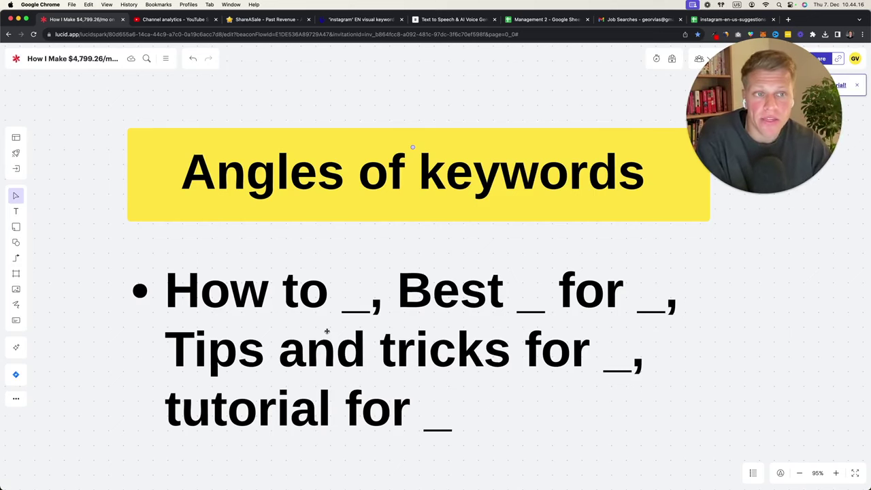
{"action": "scroll", "coordinate": [327, 331], "scroll_direction": "down", "scroll_amount": 10}
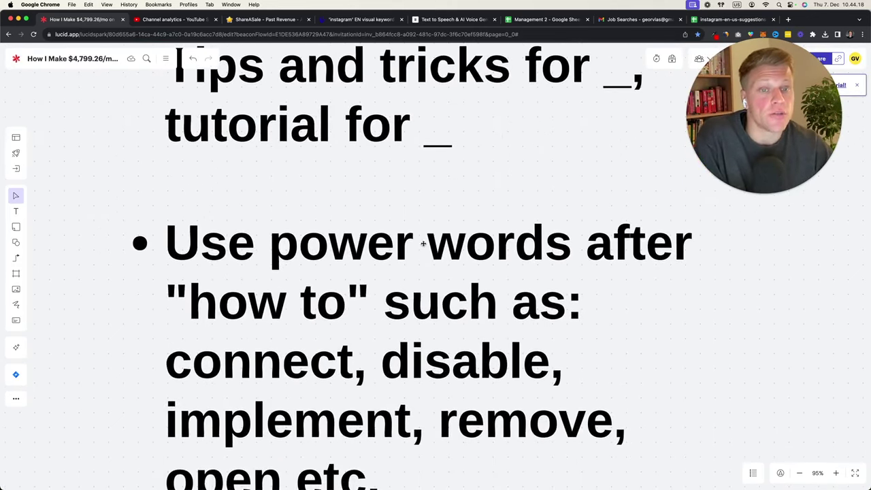
{"action": "scroll", "coordinate": [272, 335], "scroll_direction": "down", "scroll_amount": 1}
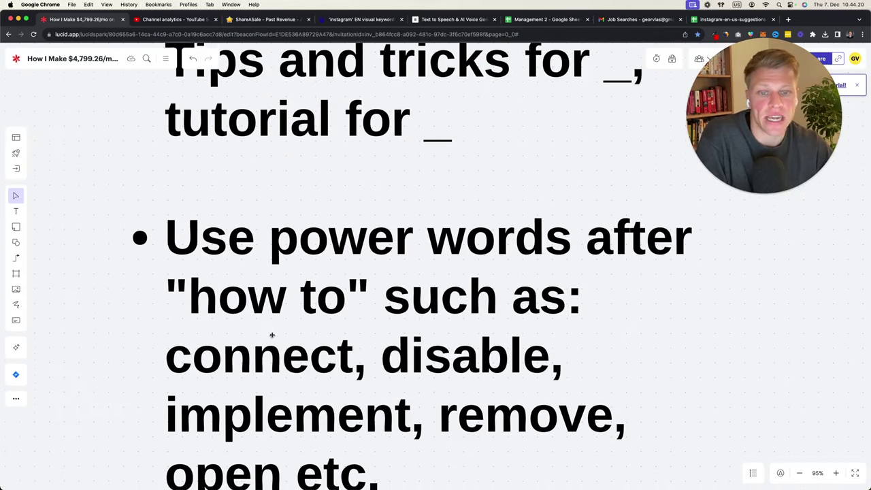
{"action": "scroll", "coordinate": [272, 334], "scroll_direction": "down", "scroll_amount": 2}
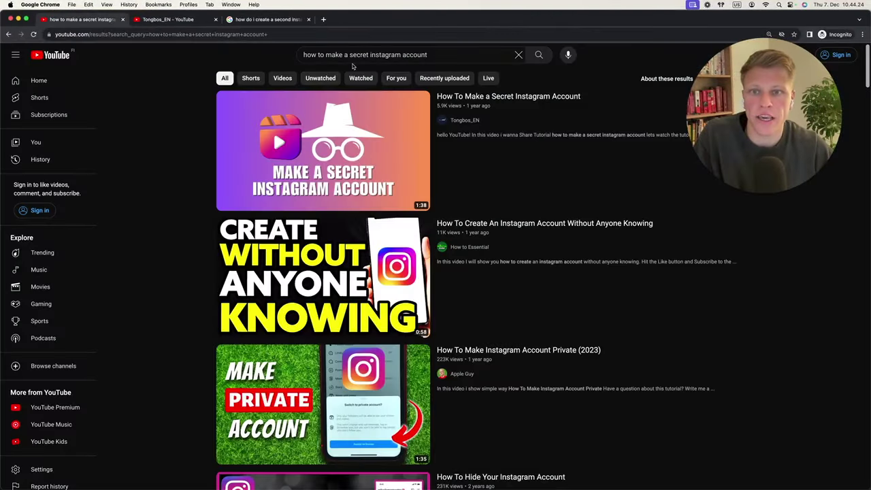
Switch to the YouTube results window, replace the search query with "how to connect" and select the suggestion "how to connect smartwatch to phone"
{"action": "double_click", "coordinate": [357, 56]}
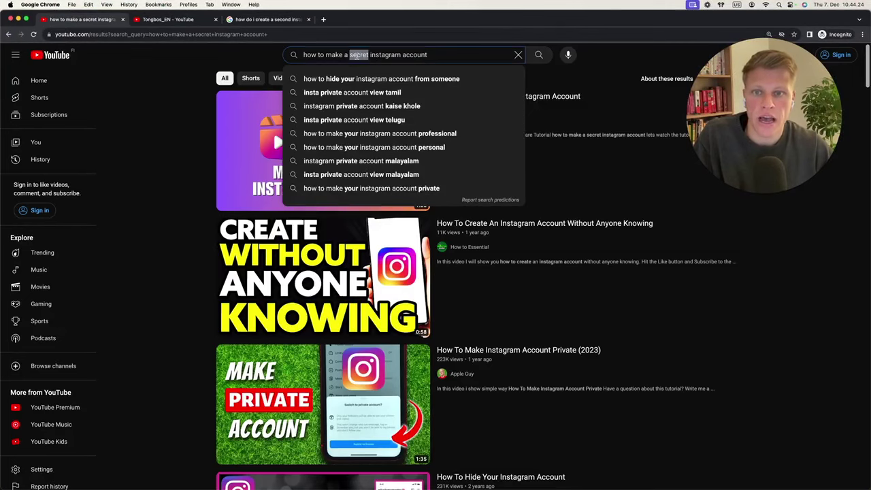
{"action": "key", "text": "cmd+a"}
{"action": "type", "text": "how to connect"}
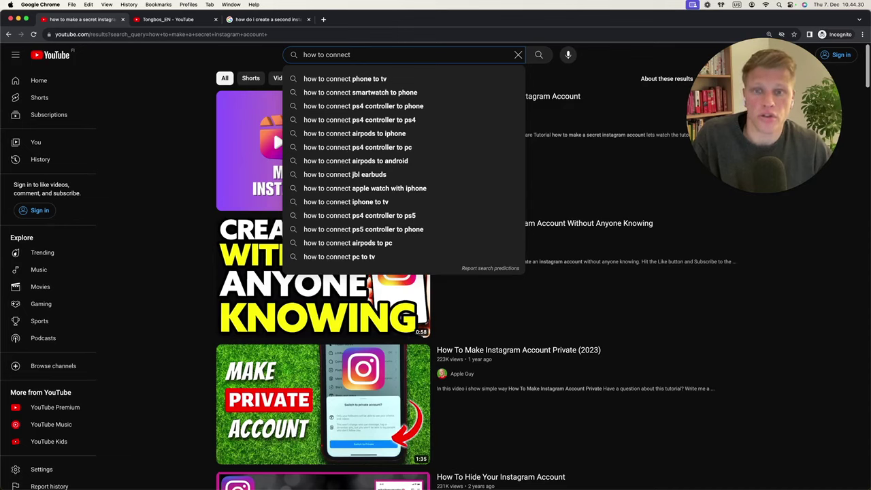
{"action": "key", "text": "Down"}
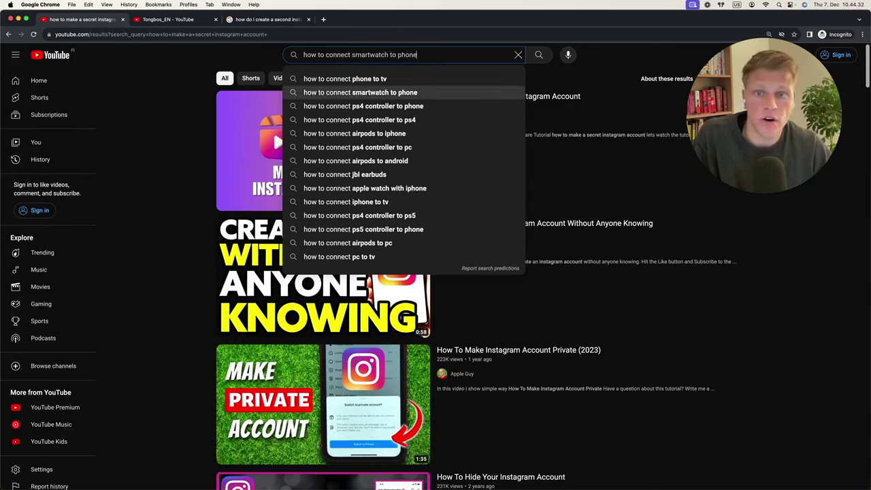
Shorten the query to "how to connect smartwatch" to bring up its search suggestions
{"action": "key", "text": "BackSpace"}
{"action": "key", "text": "BackSpace"}
{"action": "key", "text": "BackSpace"}
{"action": "key", "text": "BackSpace"}
{"action": "key", "text": "BackSpace"}
{"action": "key", "text": "BackSpace"}
{"action": "key", "text": "BackSpace"}
{"action": "key", "text": "BackSpace"}
{"action": "key", "text": "BackSpace"}
{"action": "key", "text": "BackSpace"}
{"action": "key", "text": "BackSpace"}
{"action": "key", "text": "BackSpace"}
{"action": "key", "text": "BackSpace"}
{"action": "key", "text": "BackSpace"}
{"action": "key", "text": "BackSpace"}
{"action": "key", "text": "BackSpace"}
{"action": "key", "text": "BackSpace"}
{"action": "key", "text": "BackSpace"}
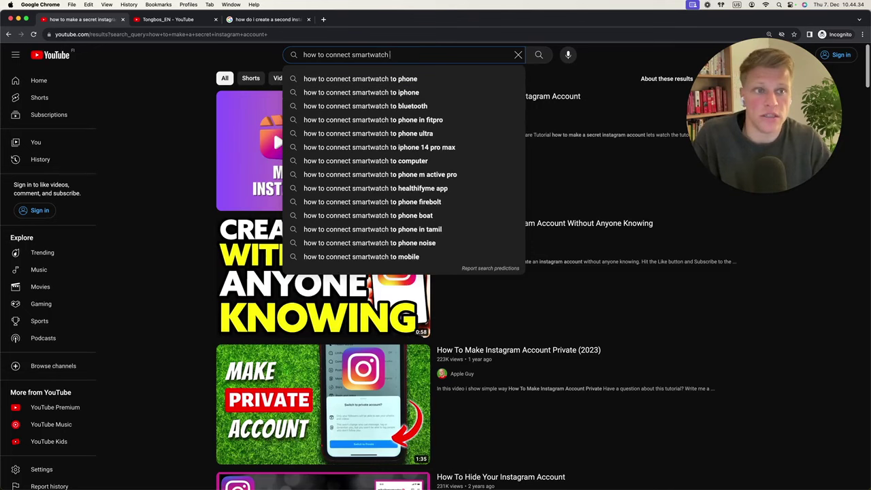
Change the query to "how to connect f" and expand on the suggestion "how to connect fb page to instagram"
{"action": "key", "text": "BackSpace"}
{"action": "type", "text": "f"}
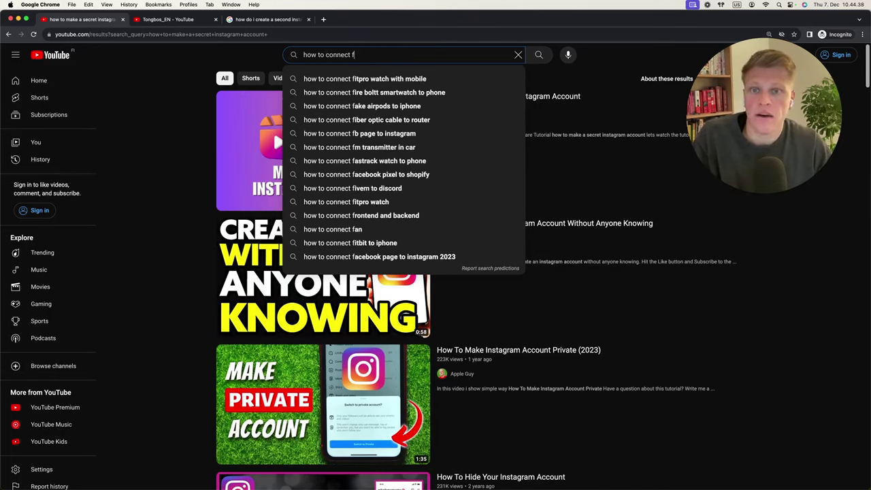
{"action": "key", "text": "Down"}
{"action": "key", "text": "Down"}
{"action": "key", "text": "Down"}
{"action": "key", "text": "Down"}
{"action": "key", "text": "Down"}
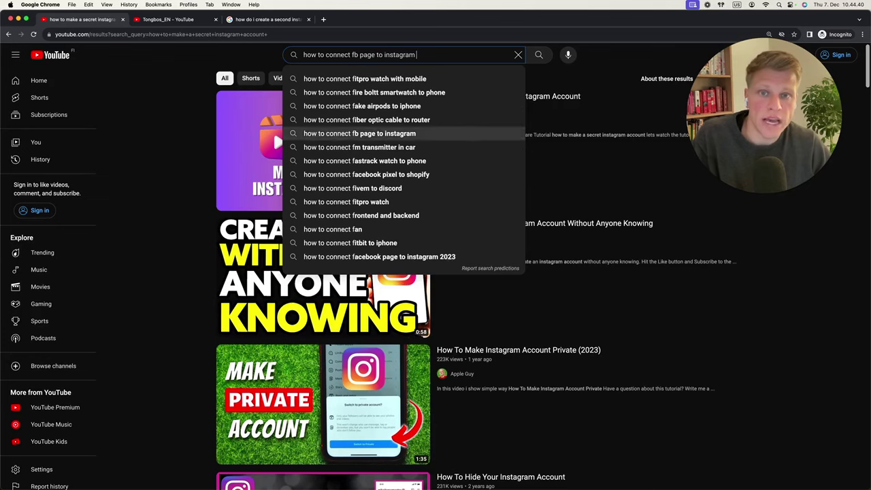
{"action": "key", "text": "Right"}
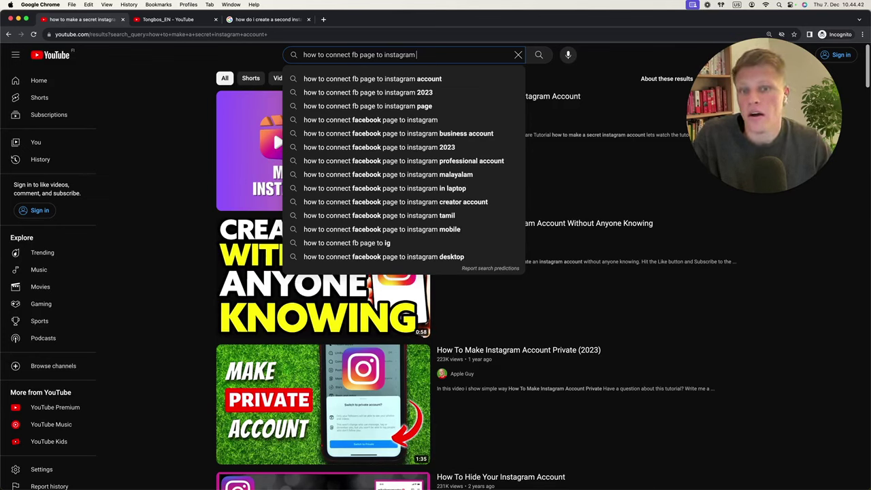
Search for the suggestion "how to connect facebook page to instagram business account" and review the competing videos
{"action": "key", "text": "Down"}
{"action": "key", "text": "Down"}
{"action": "key", "text": "Down"}
{"action": "key", "text": "Down"}
{"action": "key", "text": "Down"}
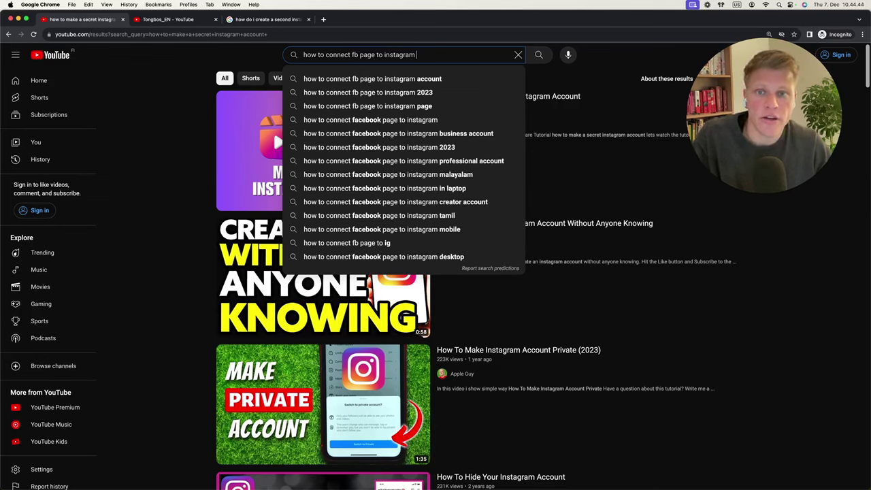
{"action": "key", "text": "Return"}
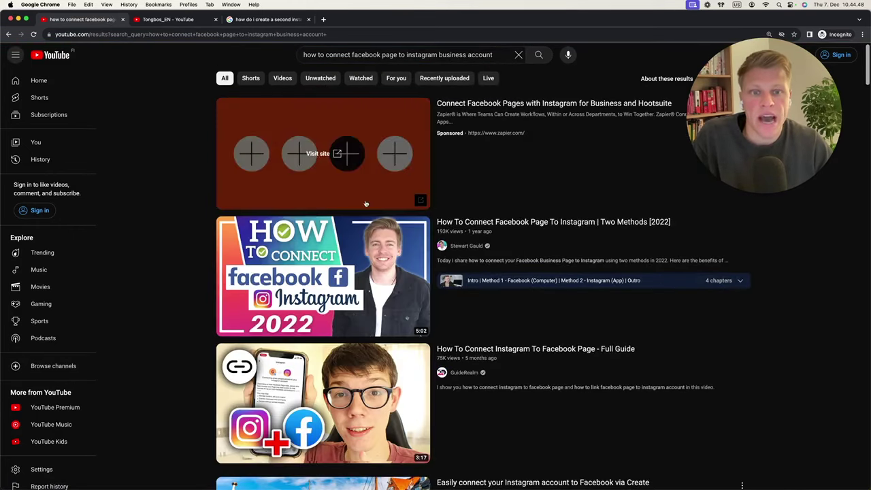
{"action": "mouse_move", "coordinate": [612, 227]}
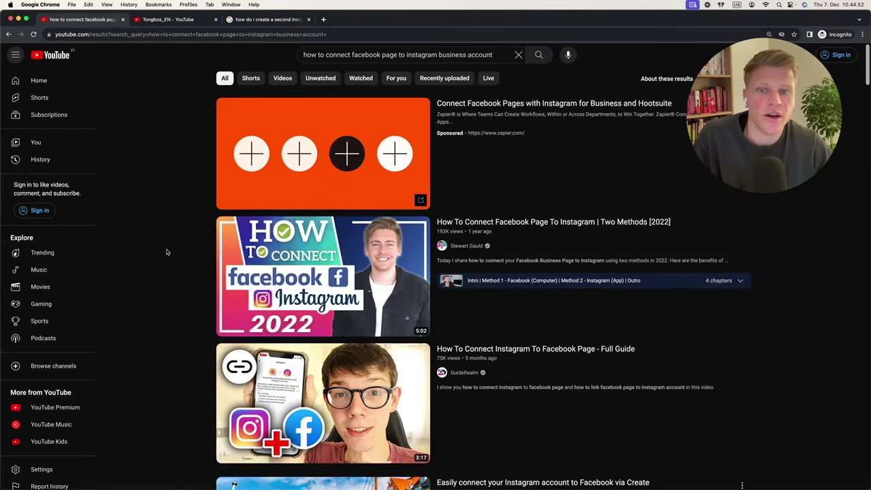
{"action": "scroll", "coordinate": [309, 252], "scroll_direction": "down", "scroll_amount": 5}
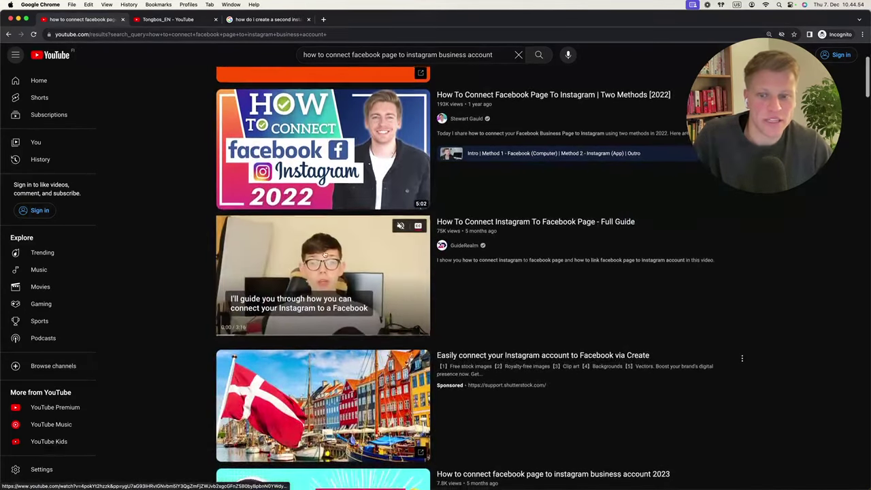
Compare the view counts and ages of the top two competing videos on connecting Facebook and Instagram
{"action": "scroll", "coordinate": [160, 270], "scroll_direction": "up", "scroll_amount": 4}
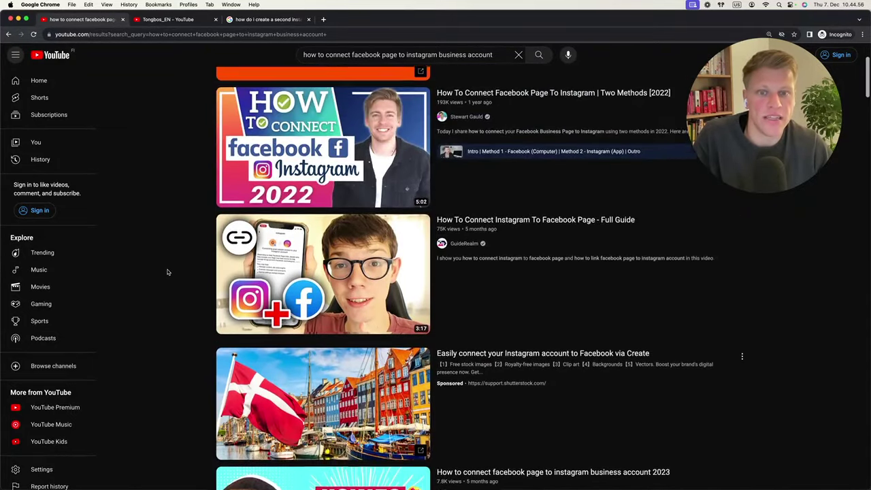
{"action": "mouse_move", "coordinate": [473, 308]}
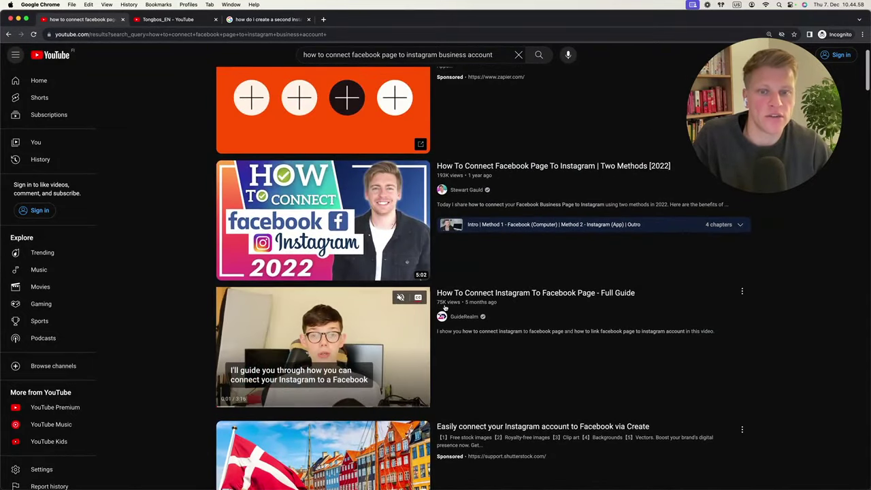
{"action": "mouse_move", "coordinate": [443, 179]}
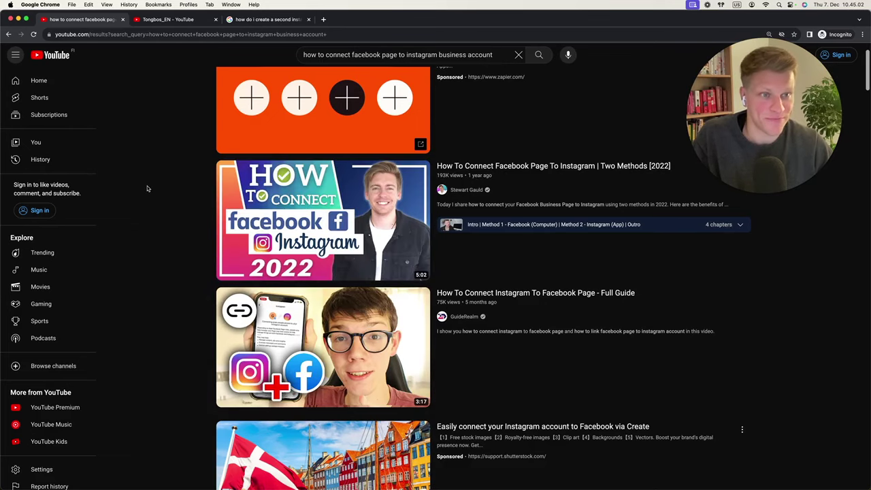
Check the search suggestions for the query "how to connect facebook page to instagram business account"
{"action": "scroll", "coordinate": [147, 188], "scroll_direction": "up", "scroll_amount": 2}
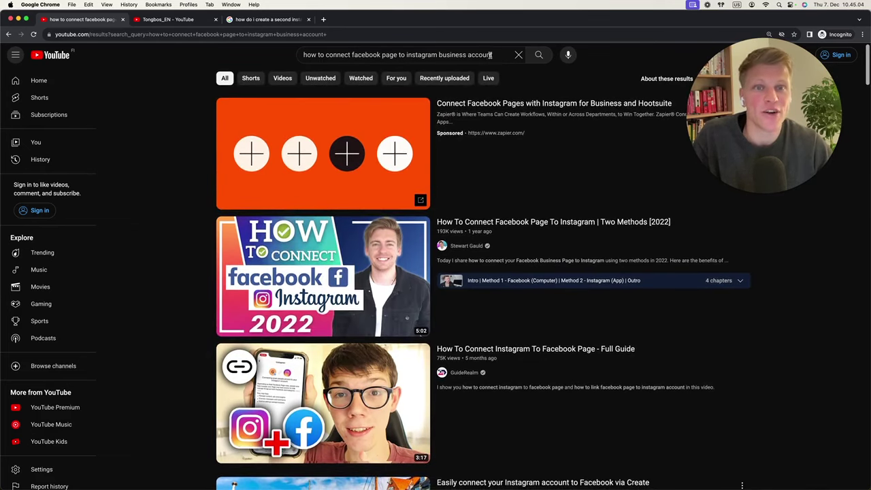
{"action": "left_click_drag", "start_coordinate": [493, 54], "coordinate": [425, 56]}
{"action": "left_click", "coordinate": [425, 58]}
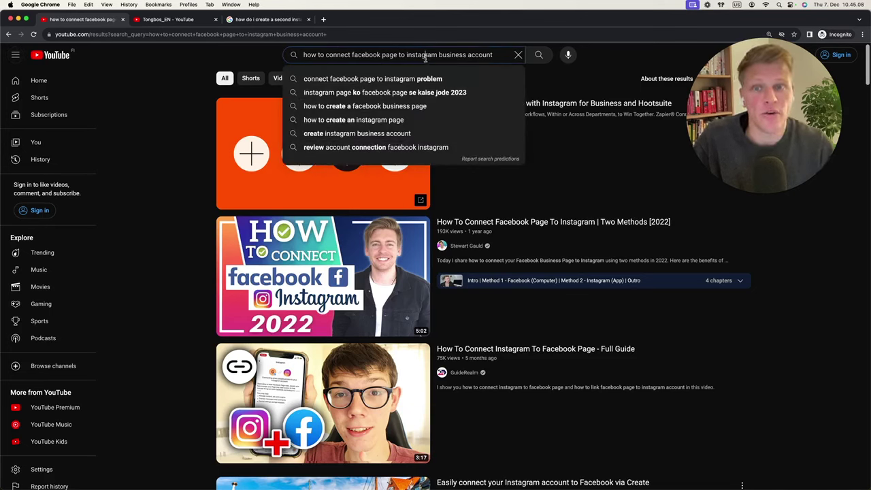
{"action": "left_click", "coordinate": [373, 69]}
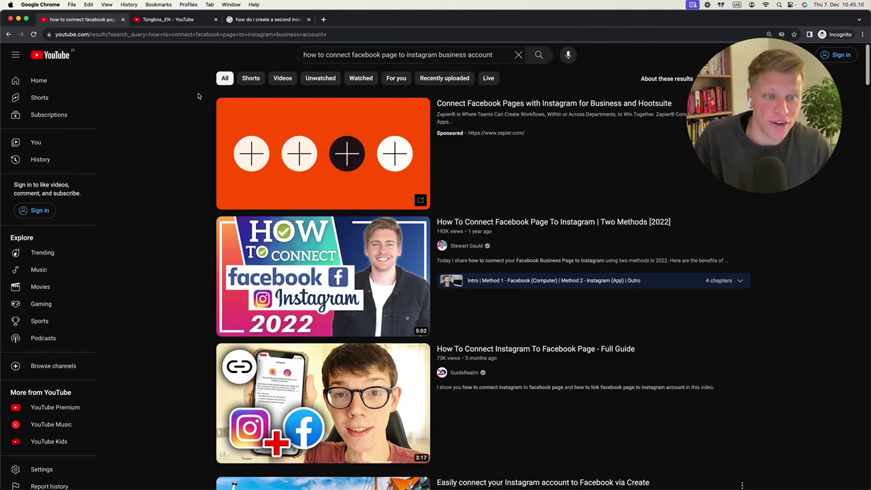
{"action": "left_click", "coordinate": [486, 56]}
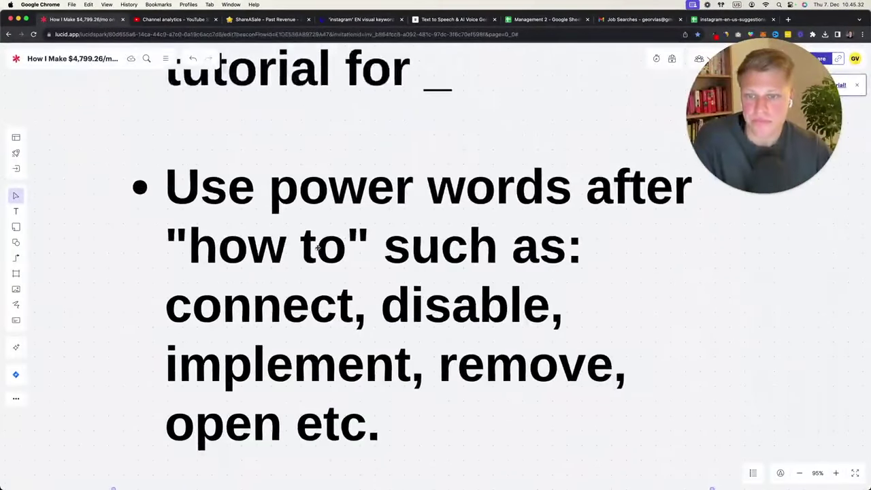
On the Lucidspark board, read through the notes on comparison videos and review videos that follow the "how to" power words
{"action": "scroll", "coordinate": [317, 248], "scroll_direction": "down", "scroll_amount": 5}
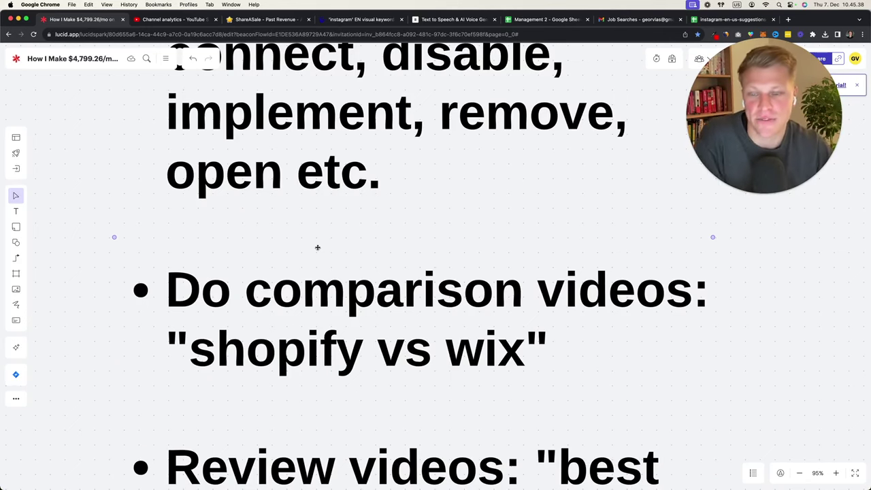
{"action": "scroll", "coordinate": [317, 247], "scroll_direction": "down", "scroll_amount": 3}
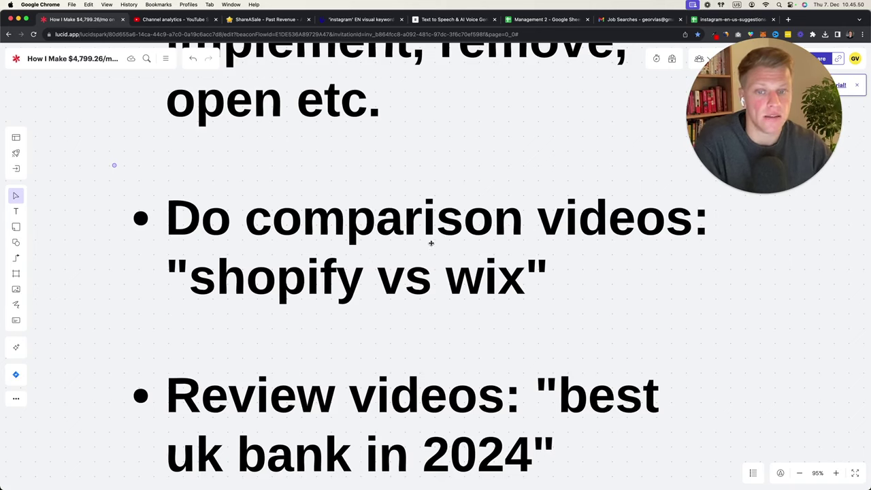
{"action": "scroll", "coordinate": [363, 248], "scroll_direction": "down", "scroll_amount": 1}
{"action": "scroll", "coordinate": [364, 249], "scroll_direction": "down", "scroll_amount": 5}
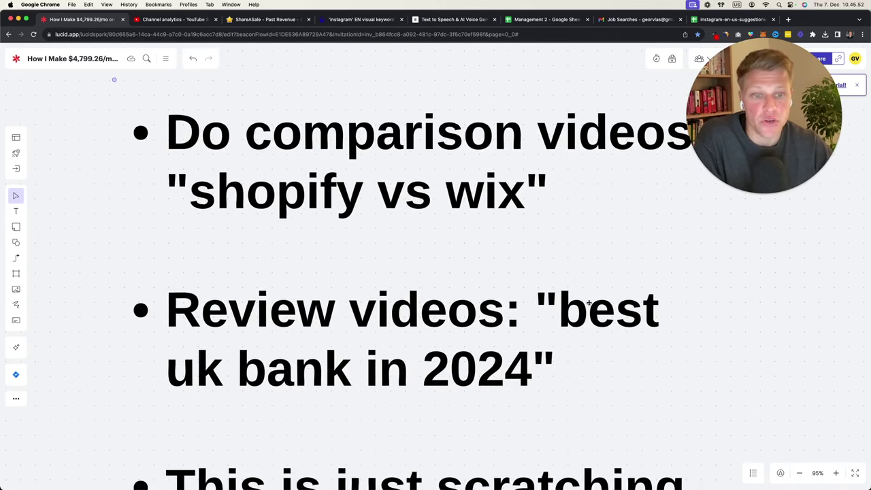